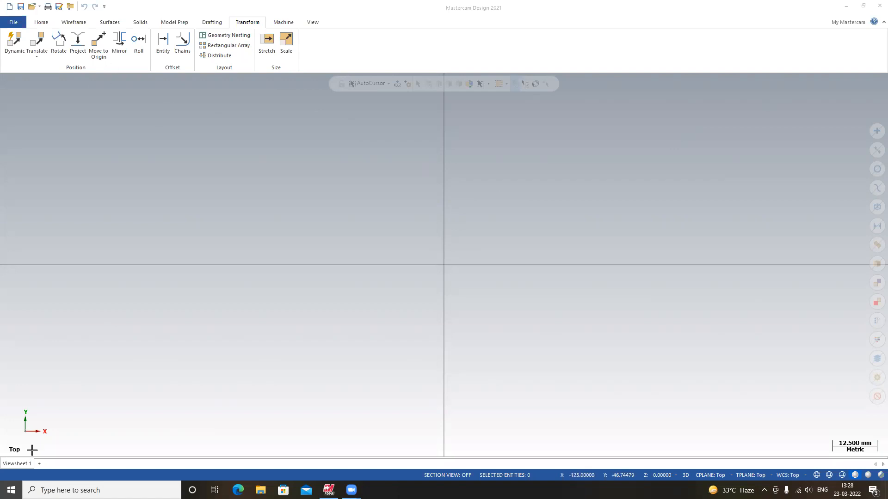
scroll(432, 262, down, 1)
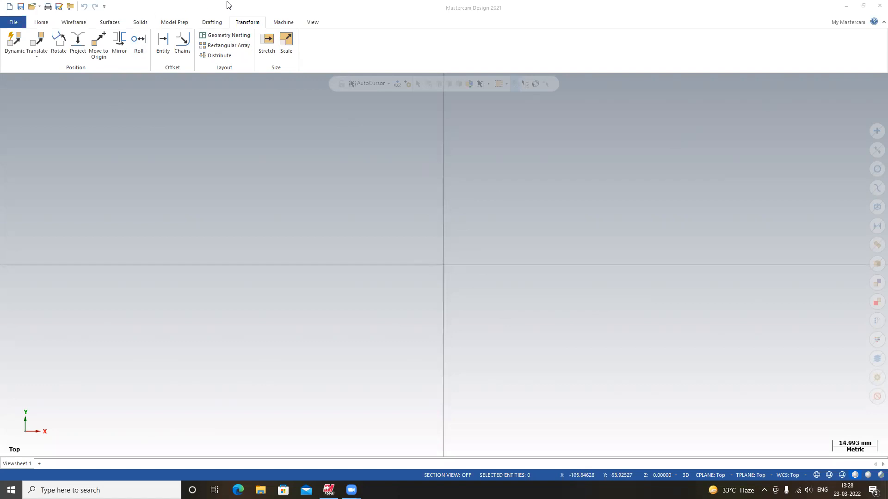
click(277, 23)
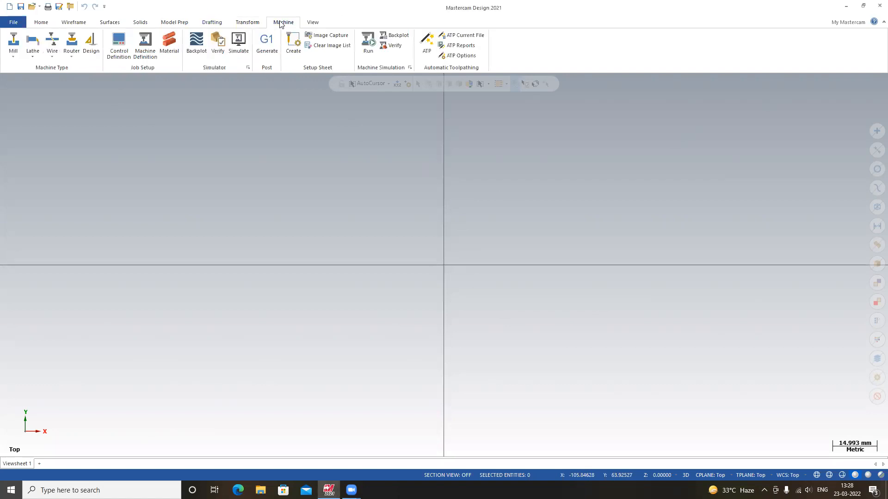
click(318, 25)
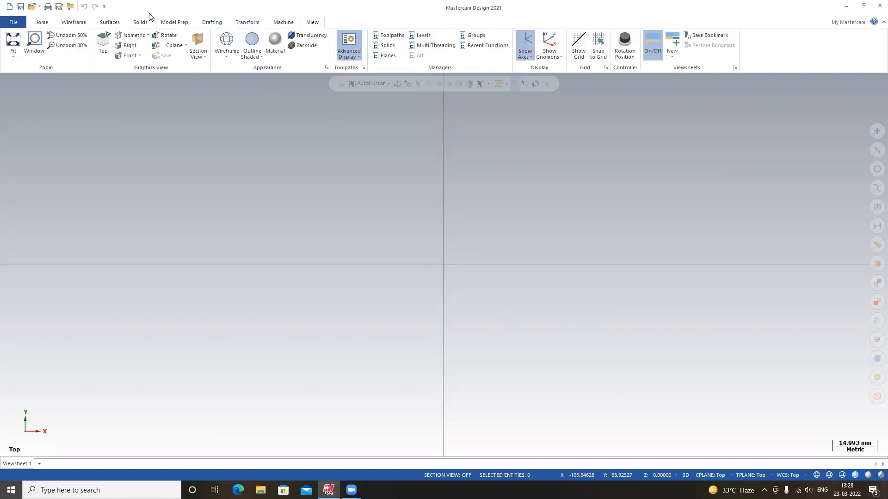
Step: Draw a center-anchored wireframe rectangle at the origin, about 84 mm wide and 74 mm high
click(72, 23)
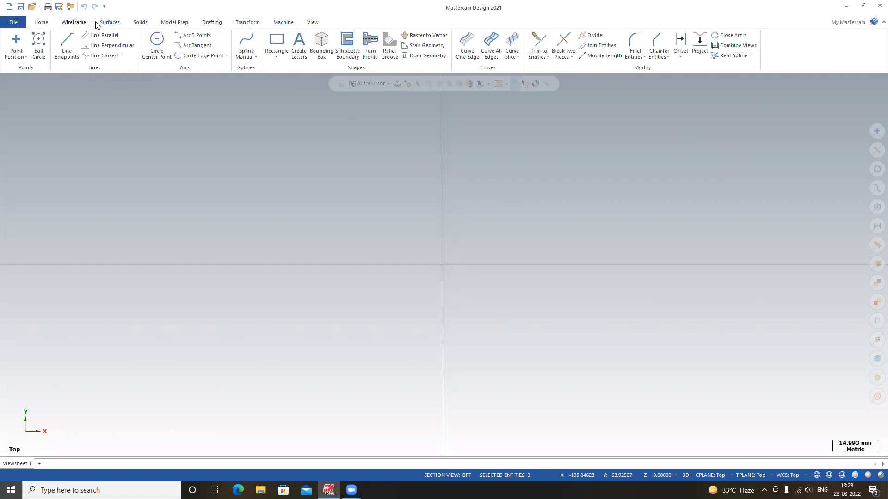
click(276, 41)
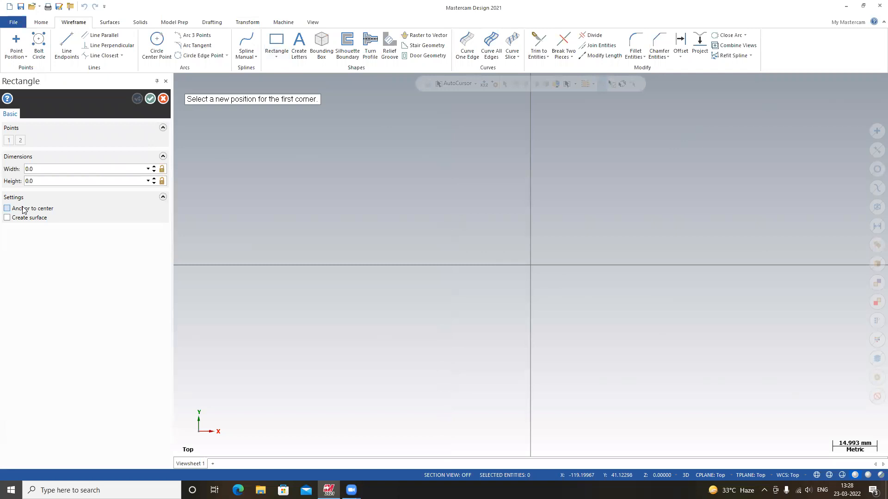
click(7, 208)
click(530, 265)
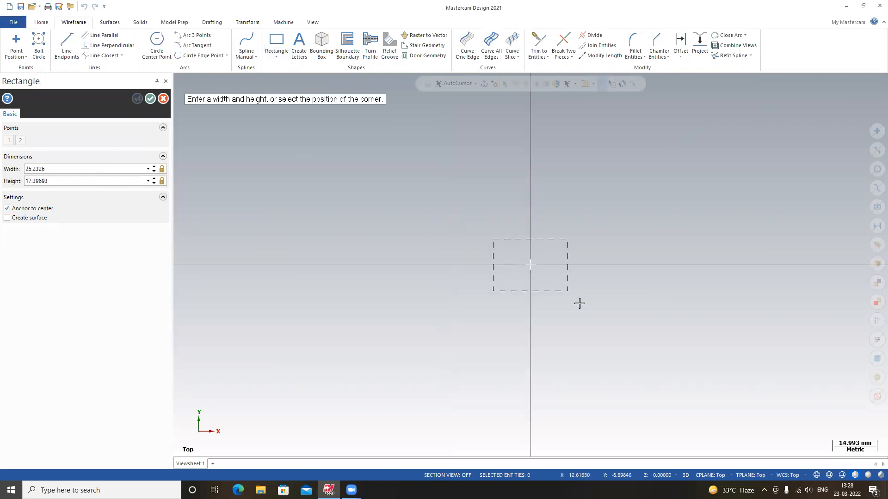
click(654, 374)
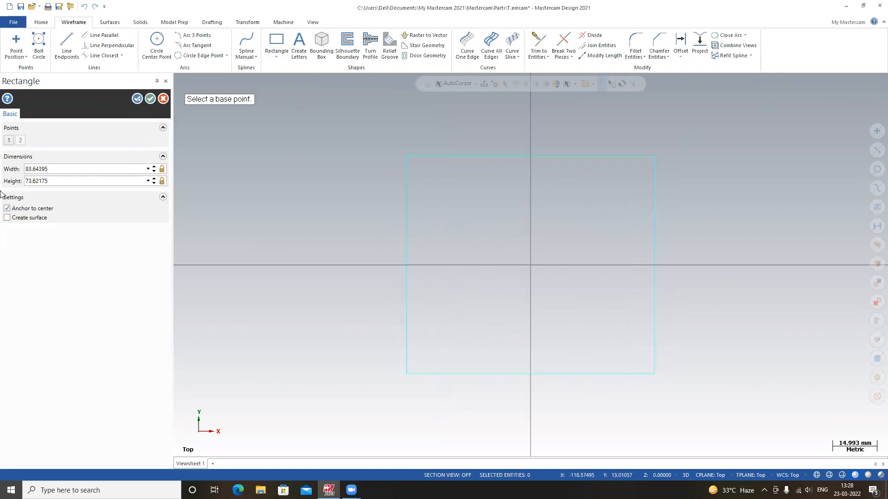
Step: Set the rectangle's width and height to 100 mm each and accept it
click(70, 170)
text(100,0)
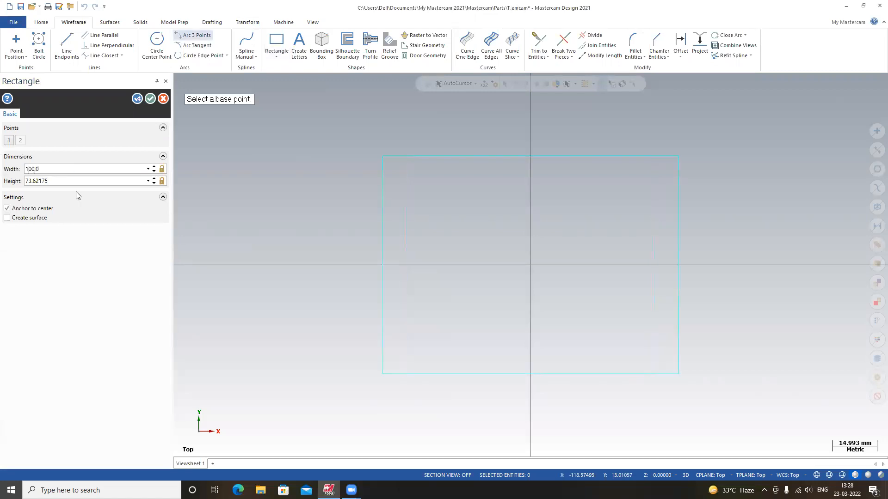
key(Tab)
text(100)
key(Tab)
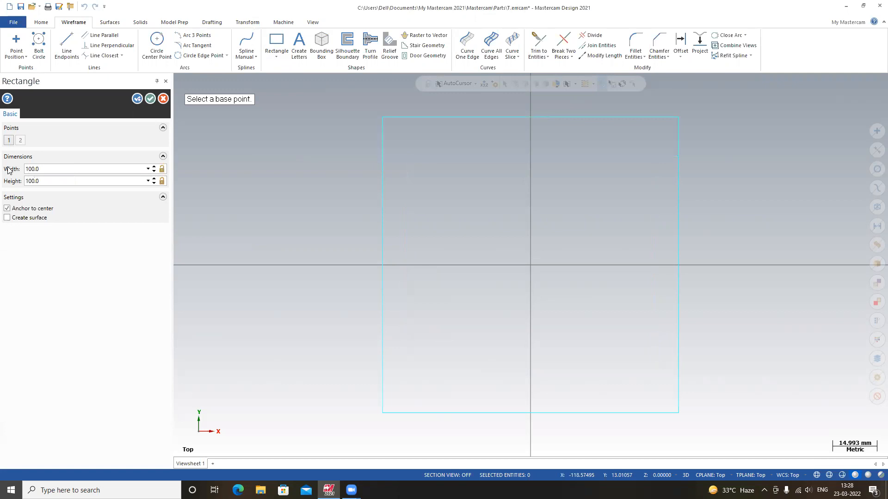
click(150, 98)
Step: Draw a second center-anchored rectangle at the origin inside the first, about 70 mm wide and 66 mm high
scroll(476, 301, down, 5)
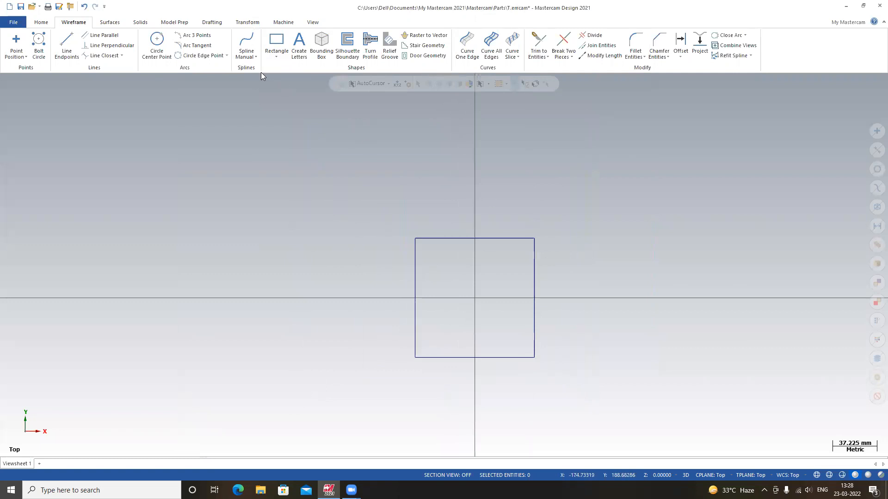
click(156, 44)
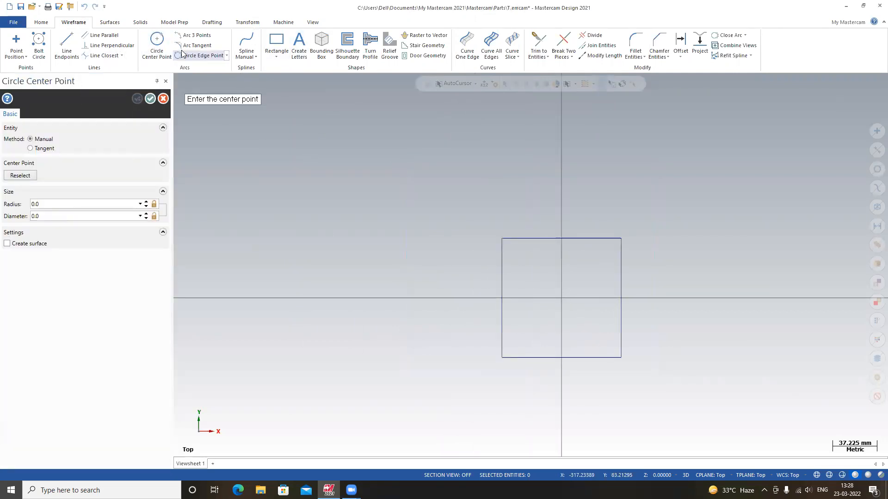
click(276, 43)
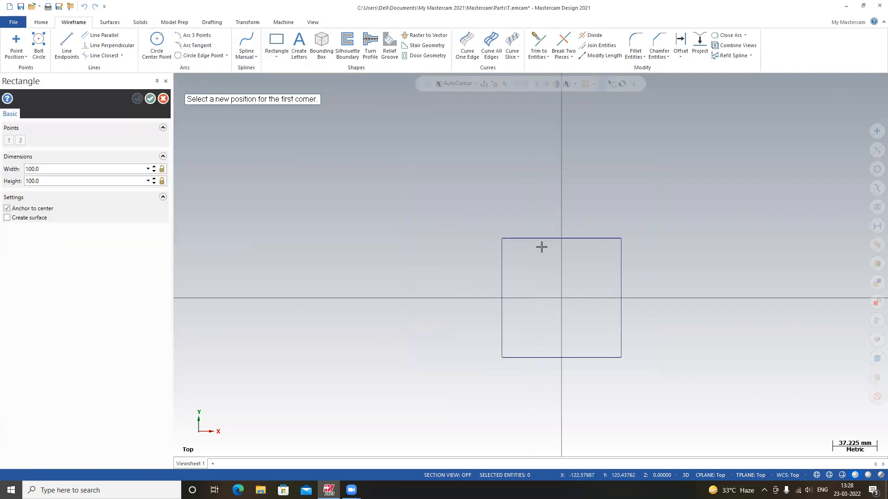
click(561, 297)
click(603, 338)
scroll(622, 326, up, 1)
scroll(636, 310, up, 1)
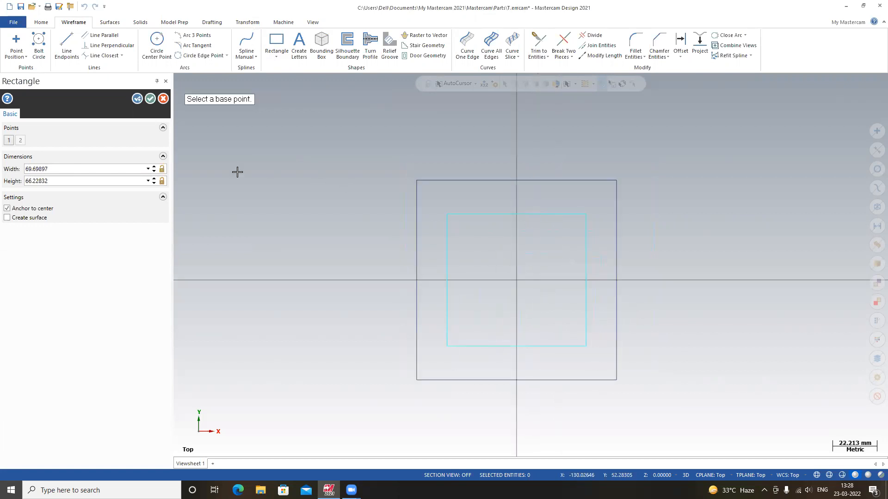
Step: Set the inner rectangle's width and height to 70 mm each and accept it
click(56, 172)
text(70)
click(54, 182)
text(7)
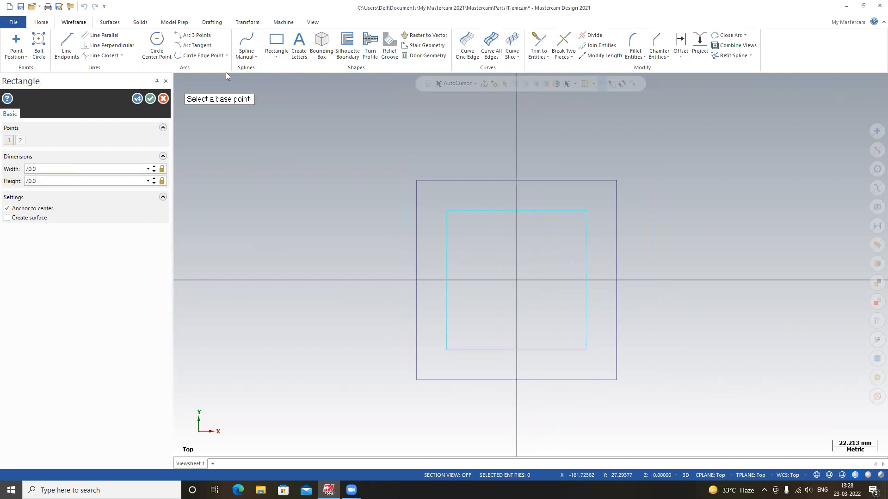
click(137, 101)
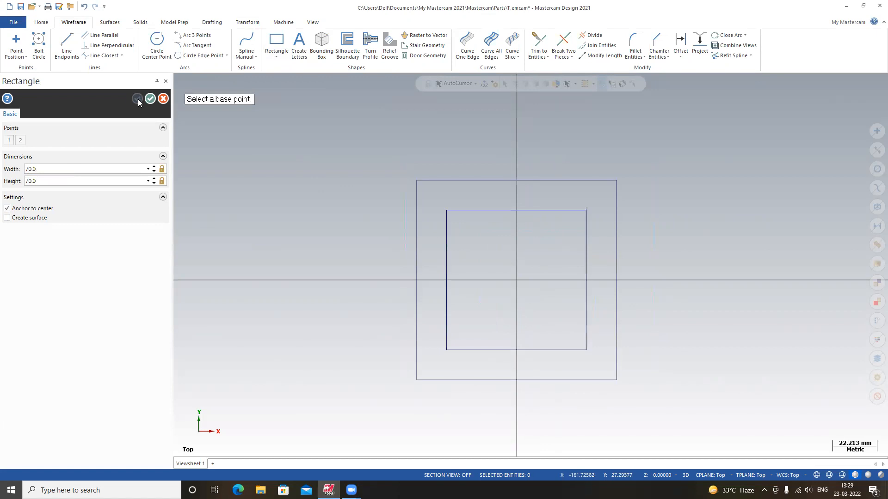
click(152, 98)
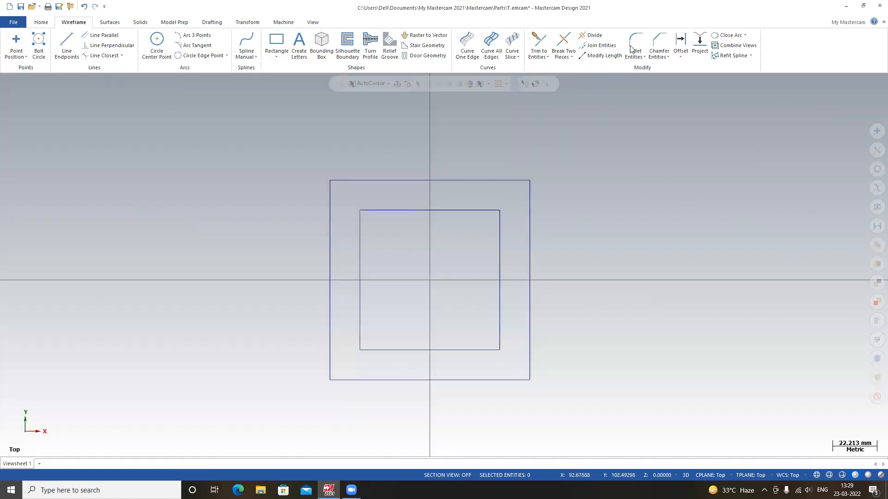
click(475, 210)
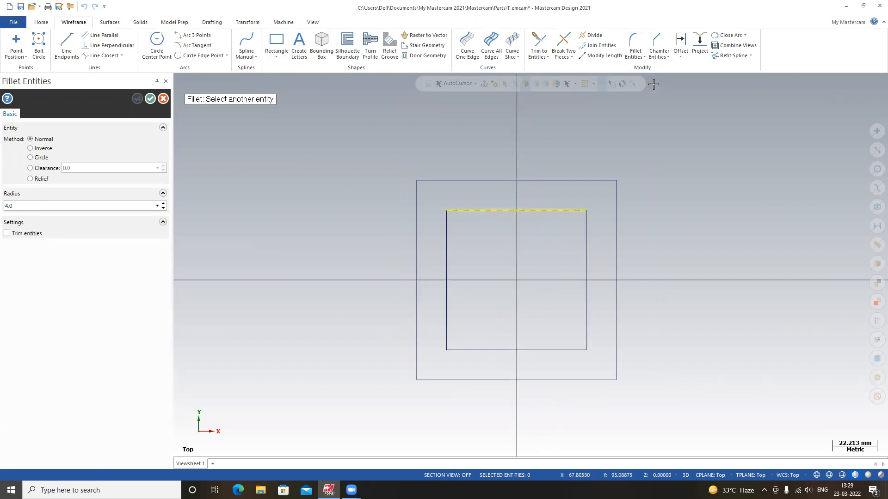
key(Escape)
key(Escape)
Step: Fillet all corners of the inner square's chain with Fillet Chains at a 10 mm radius, trimming the entities
click(643, 58)
click(630, 81)
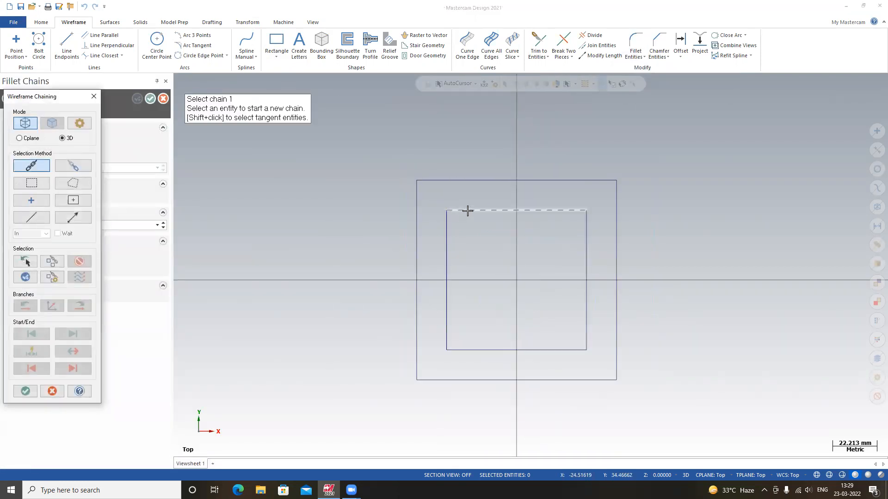
click(481, 210)
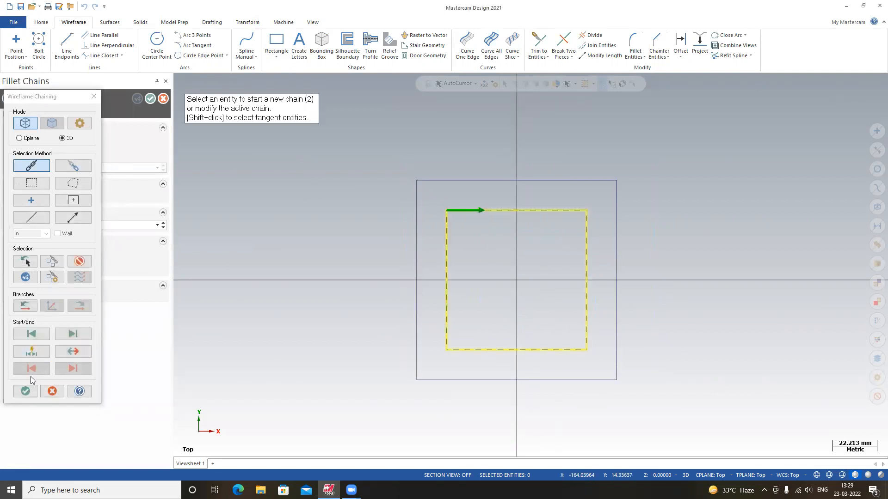
click(25, 391)
click(164, 223)
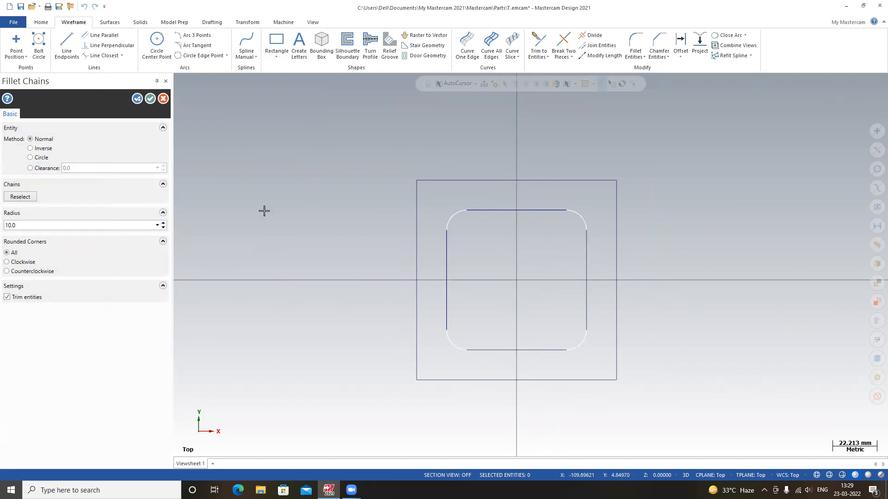
click(149, 99)
scroll(530, 287, down, 1)
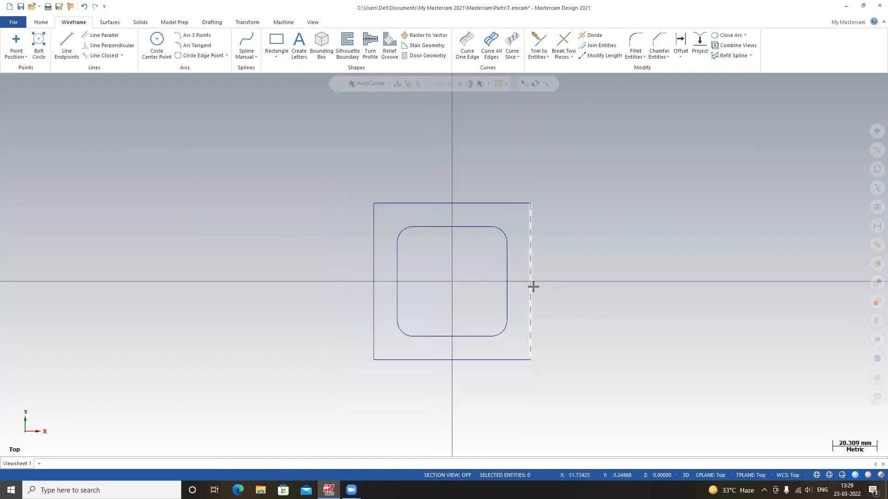
scroll(492, 270, down, 1)
scroll(448, 261, up, 3)
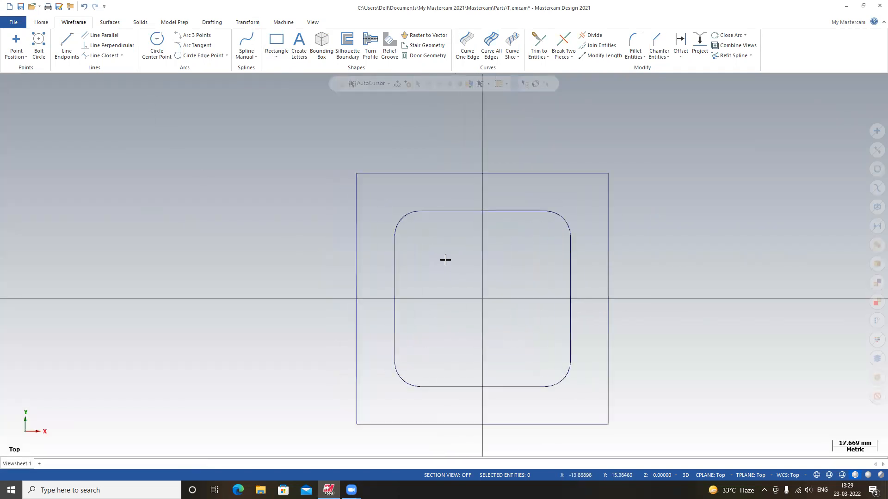
scroll(441, 260, down, 1)
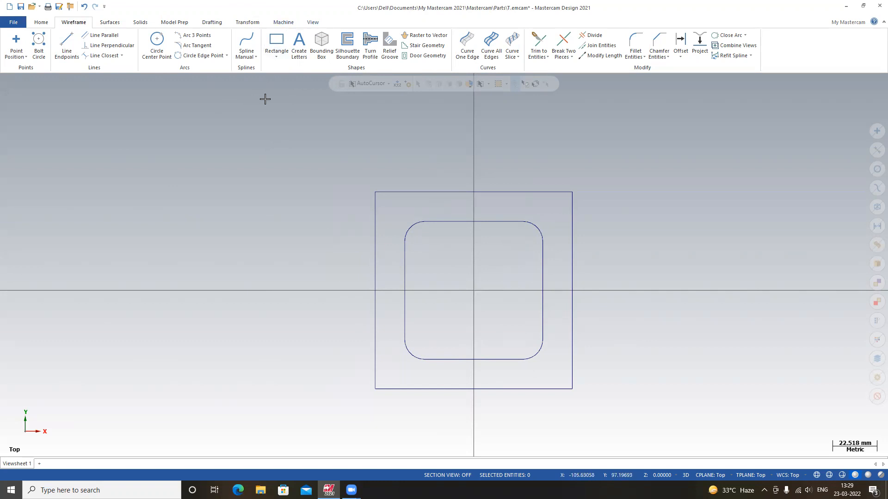
Step: Add a machine group using the default mill and show the Toolpaths manager
click(289, 23)
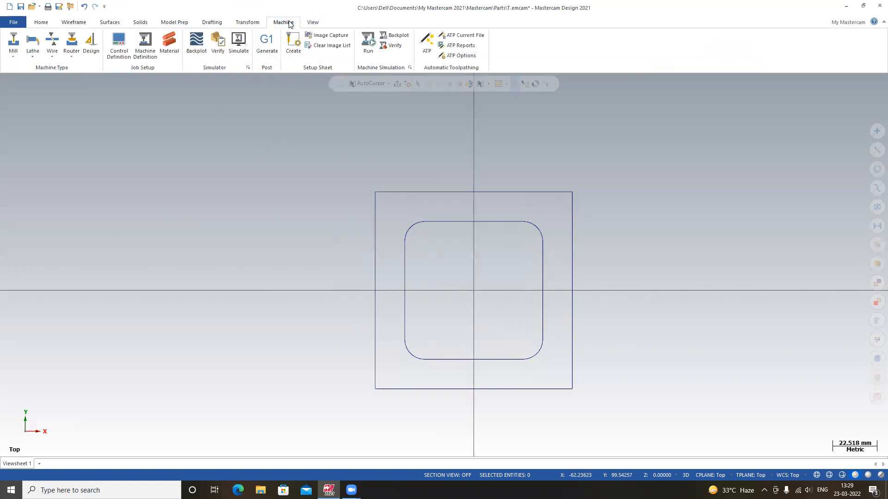
click(15, 53)
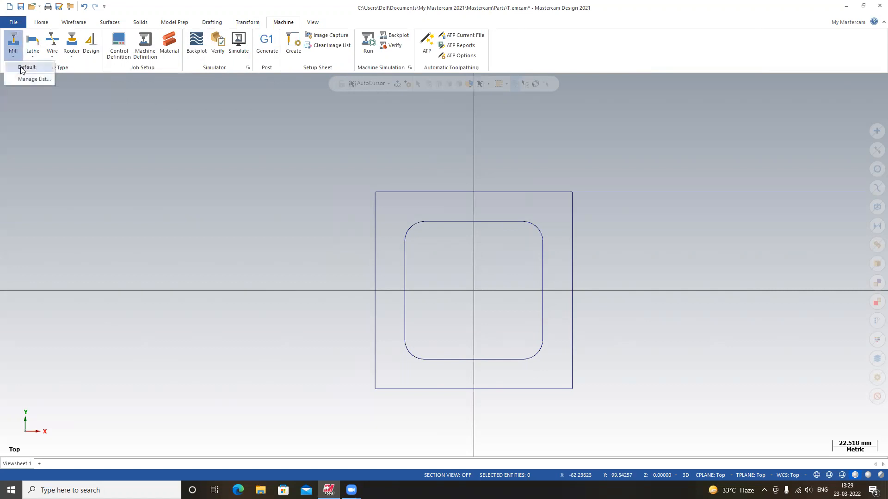
click(23, 68)
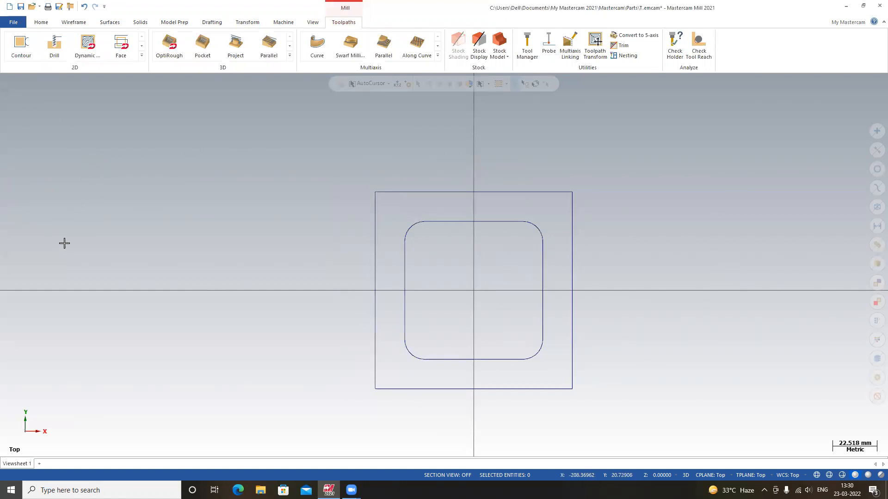
click(311, 24)
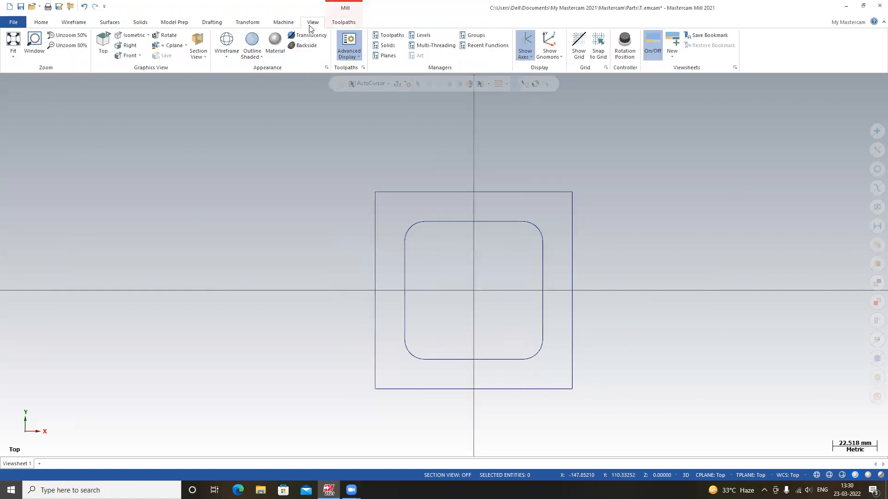
click(388, 36)
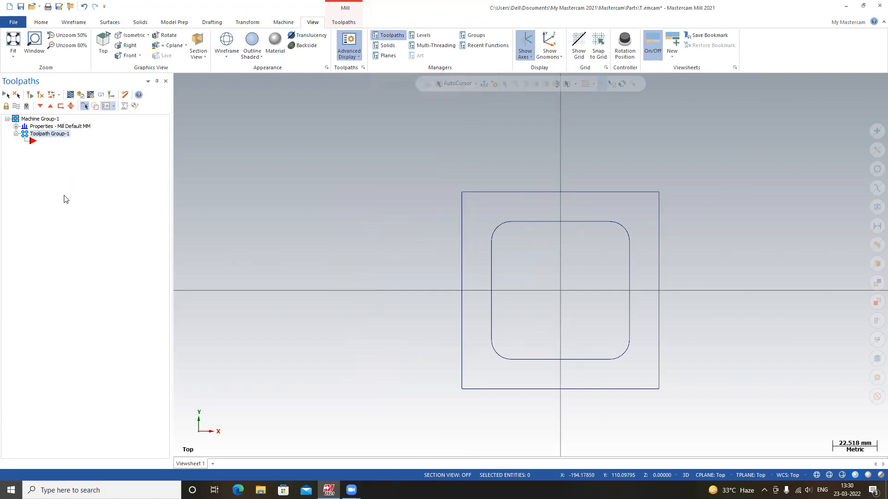
Step: Open the mill's stock setup and define rectangular stock from two diagonally opposite corners of the outer square
click(16, 127)
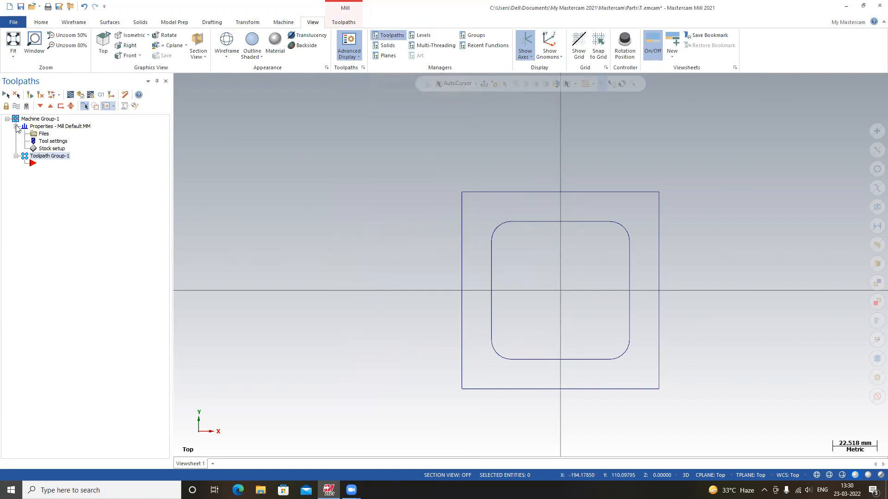
middle_drag(430, 292, 433, 255)
click(52, 149)
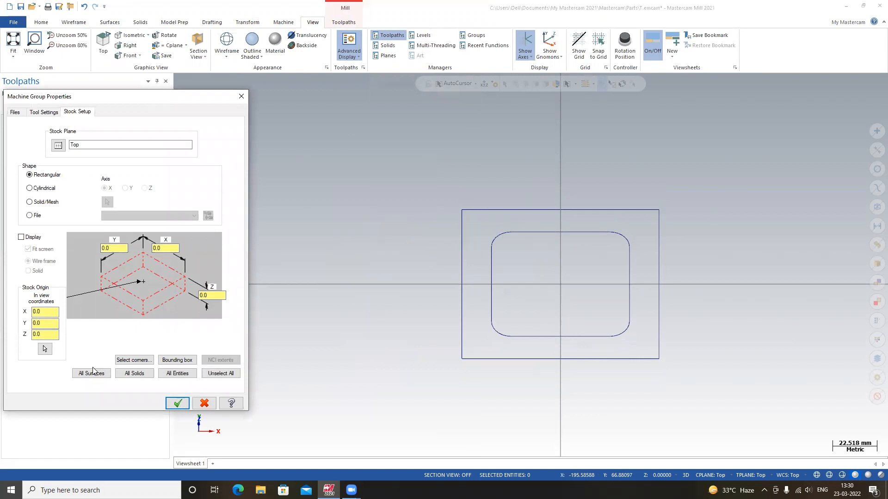
click(135, 360)
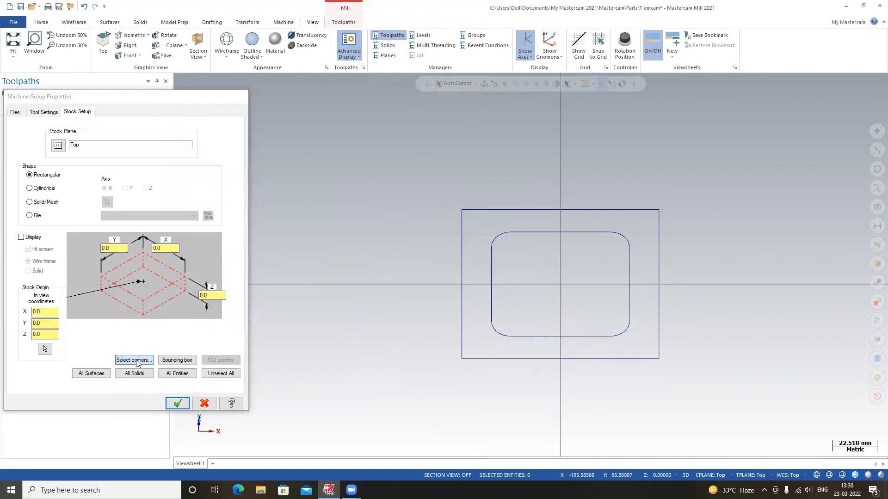
click(463, 360)
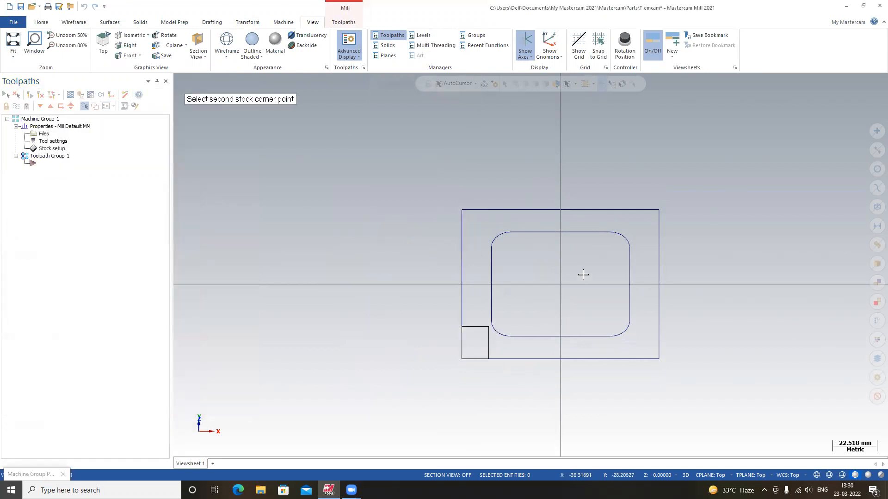
click(660, 210)
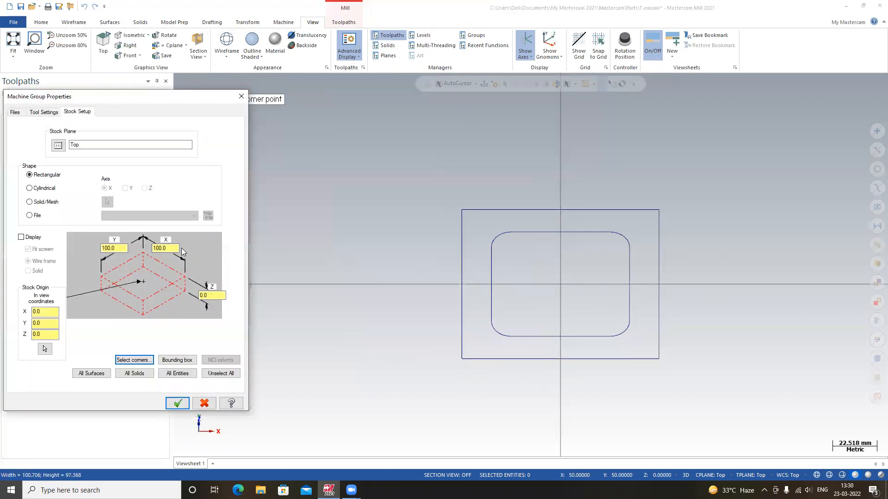
Step: Set the stock's Z thickness to 40 mm and enable its display as a solid
double_click(214, 294)
text(40)
click(21, 237)
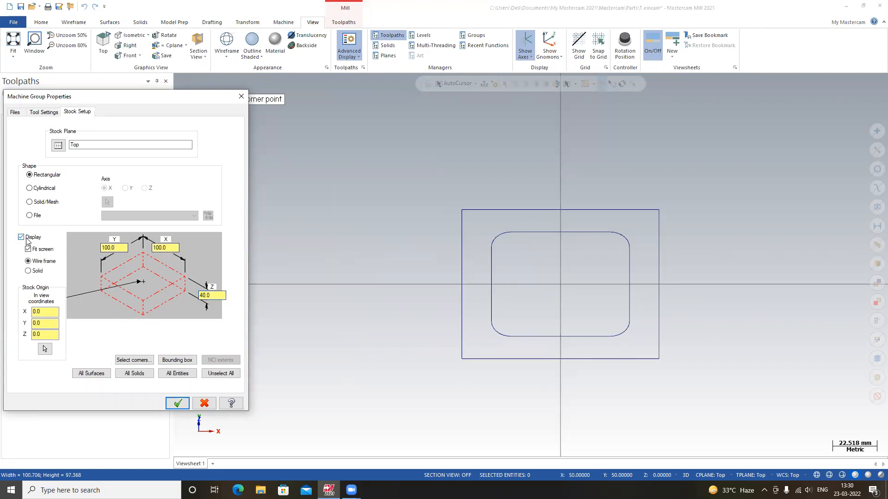
click(36, 273)
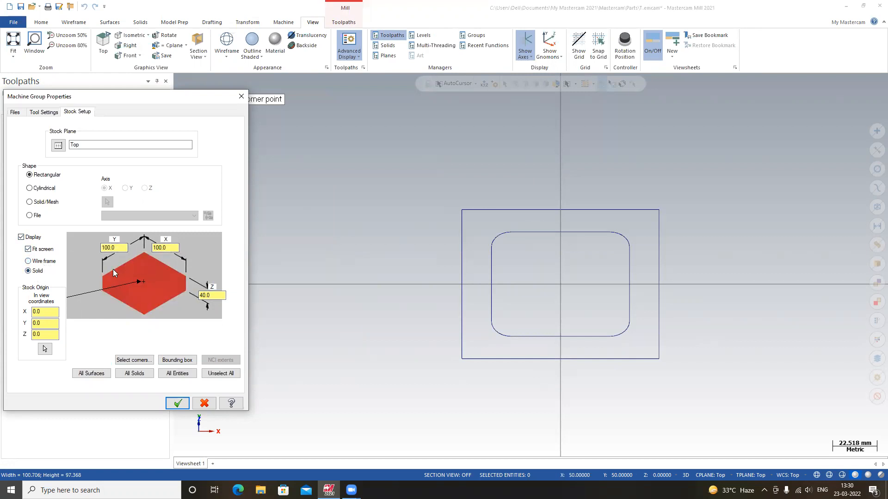
Step: Change the stock display to wire frame and apply the stock setup, checking the stock boundary around the part
click(36, 264)
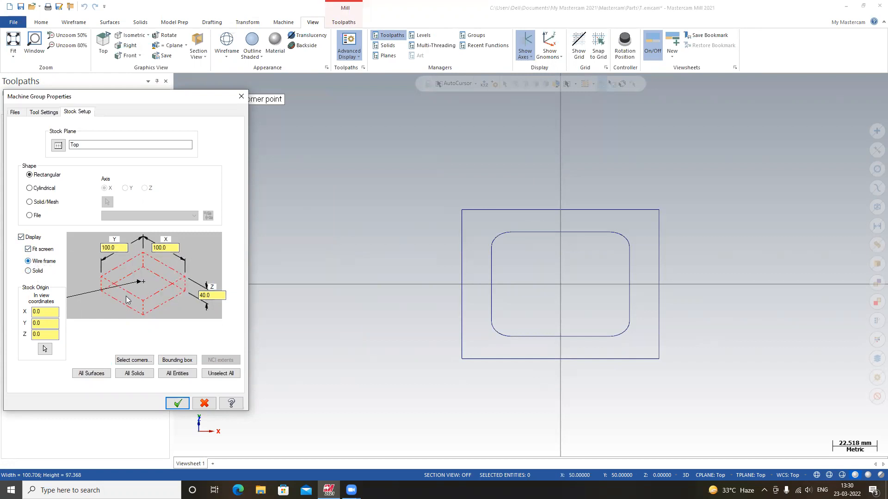
click(178, 403)
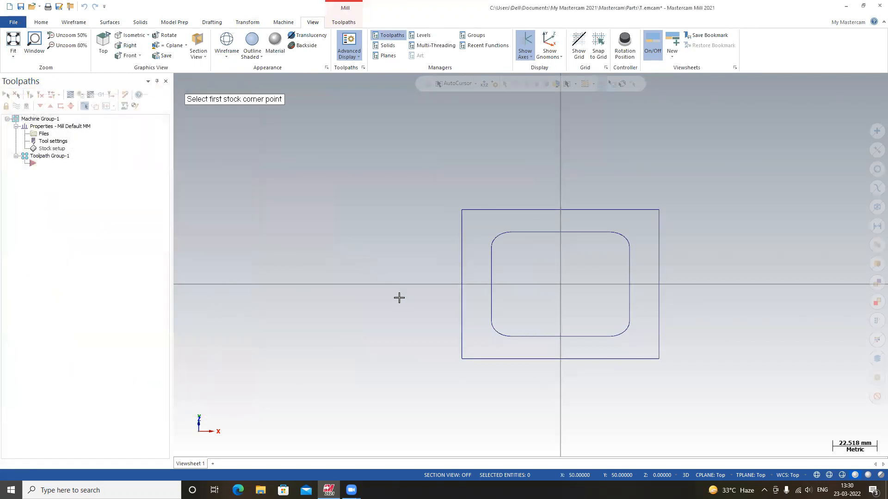
scroll(455, 355, down, 1)
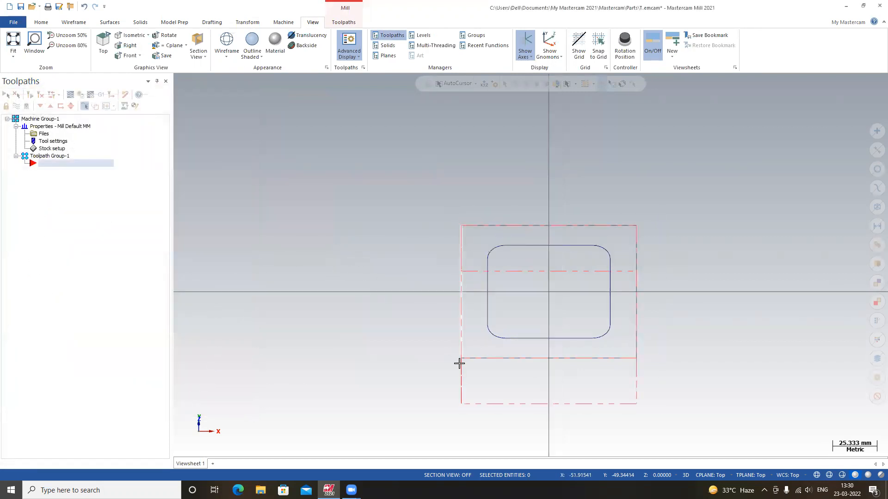
middle_drag(358, 357, 529, 303)
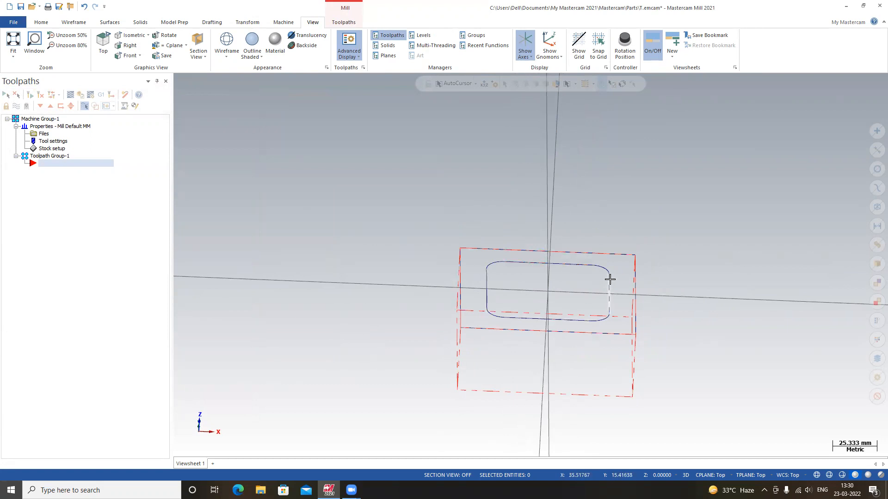
scroll(349, 429, up, 1)
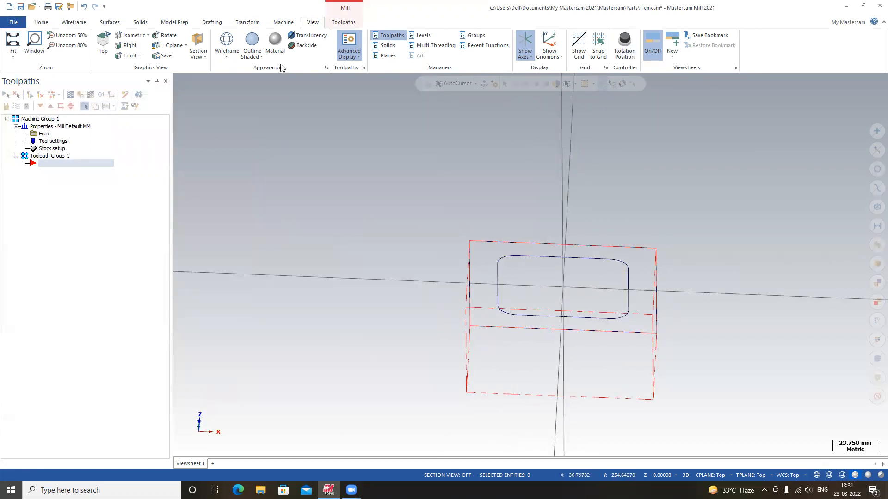
Step: Create a 2D Contour toolpath on the filleted inner square's chain, with Contour as the toolpath type
click(345, 22)
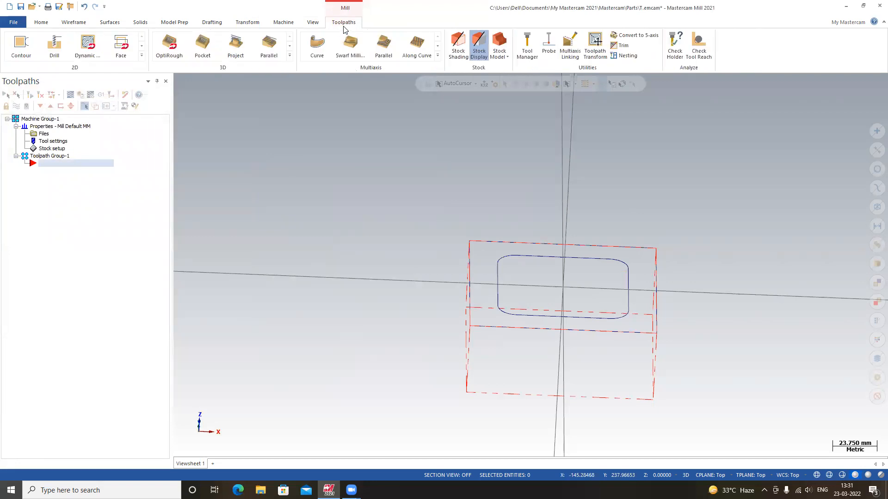
click(26, 44)
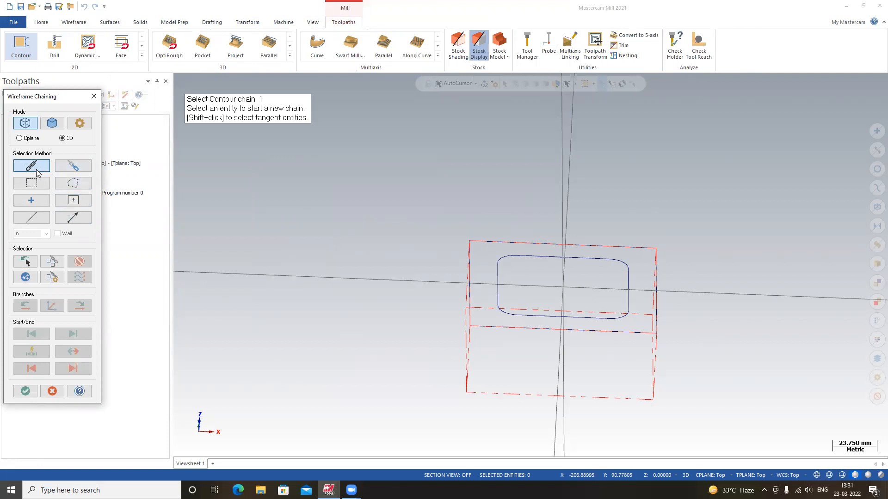
click(539, 256)
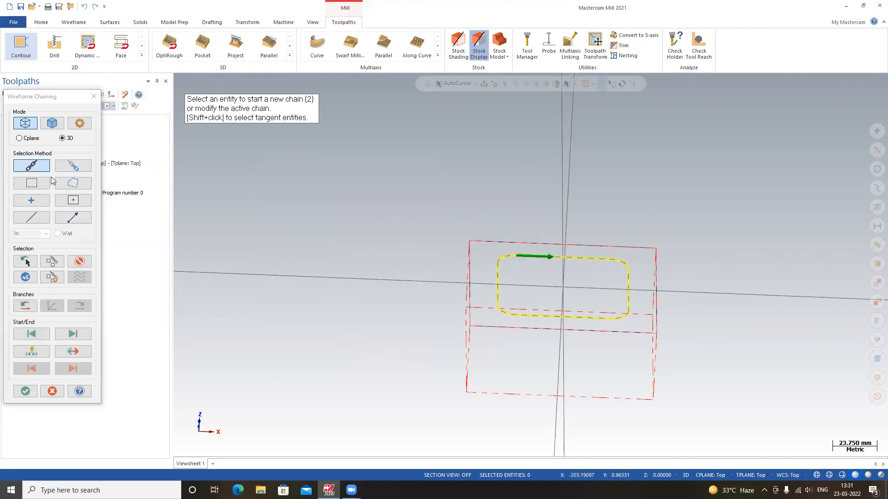
click(25, 391)
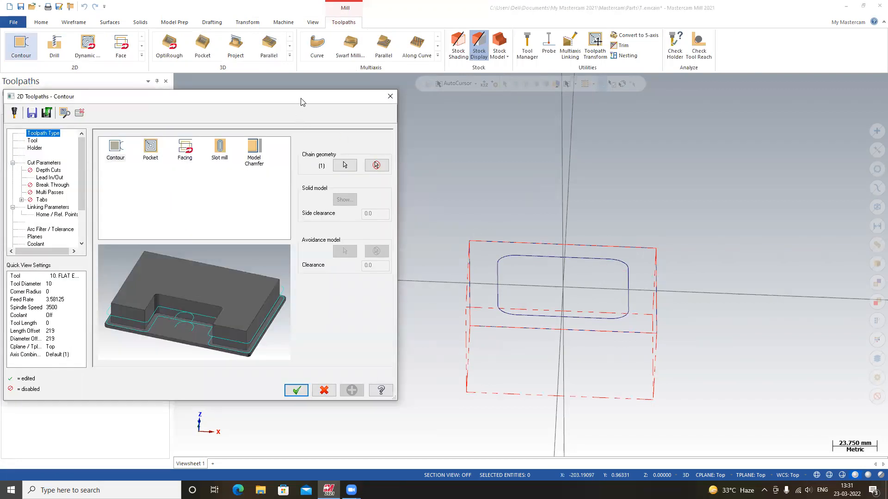
drag(301, 98, 380, 96)
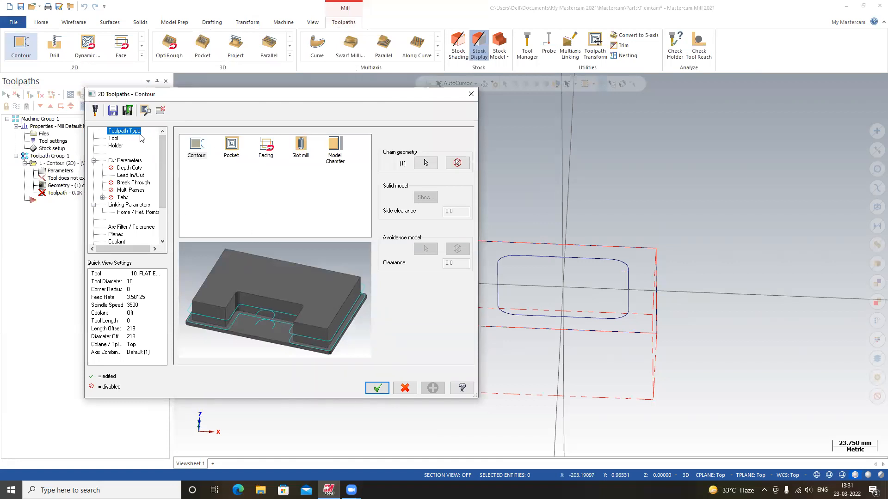
click(200, 151)
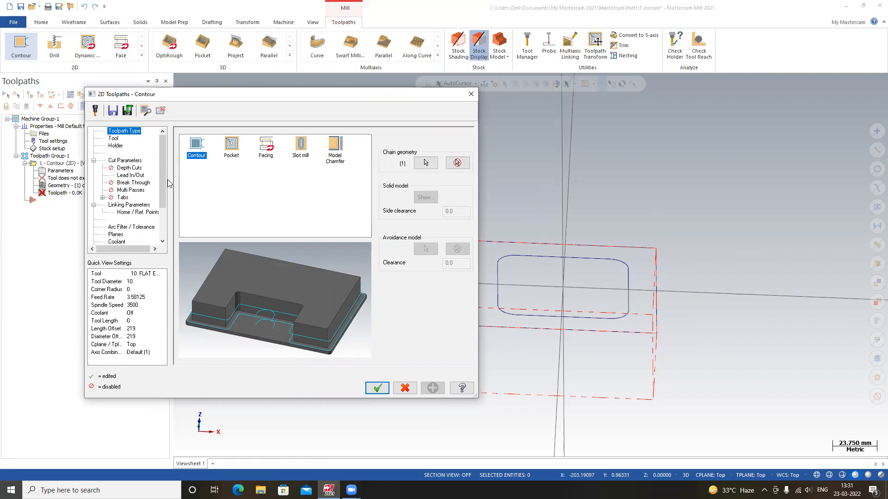
Step: Filter the tool library to flat end mills only and choose the 10 mm flat end mill for the contour
click(115, 139)
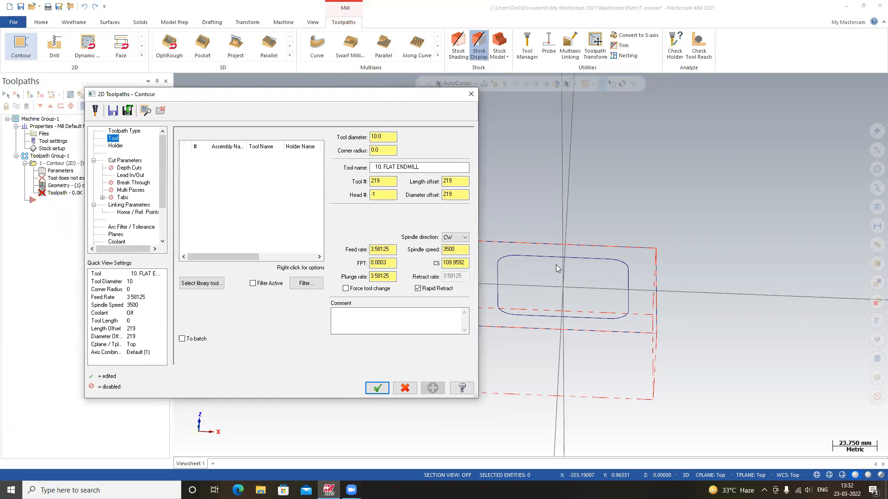
click(218, 283)
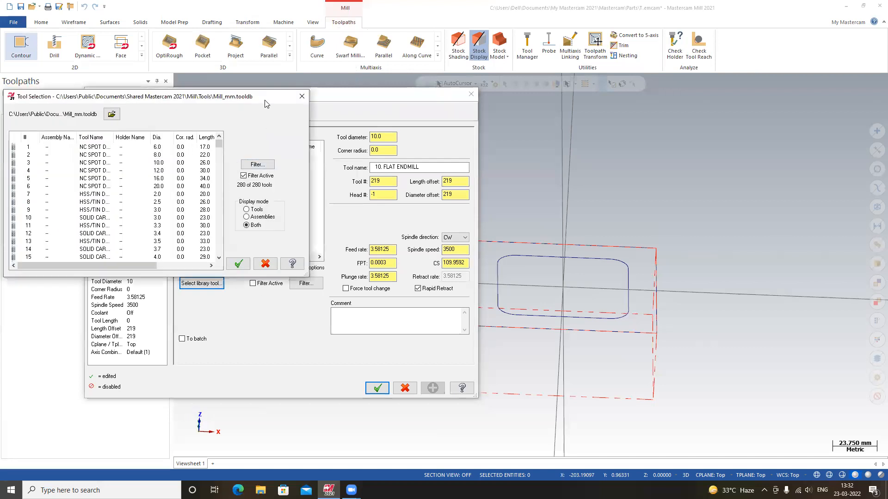
drag(266, 103, 433, 96)
click(447, 156)
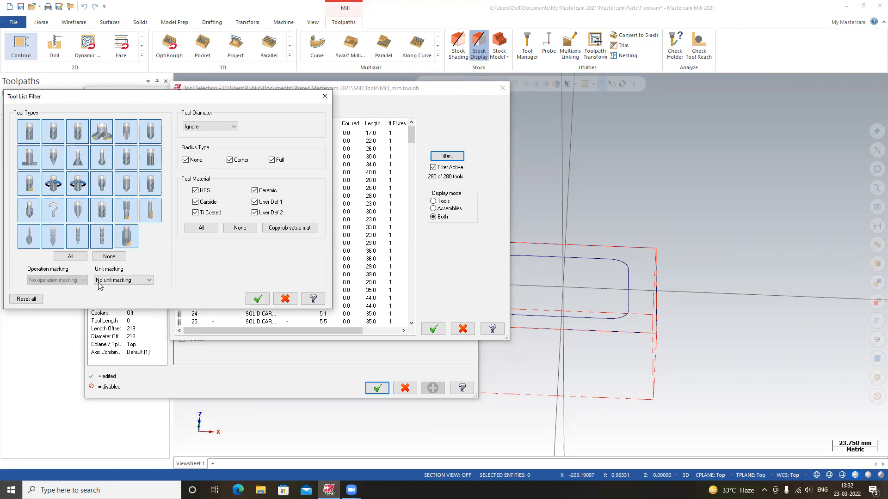
click(109, 256)
click(33, 133)
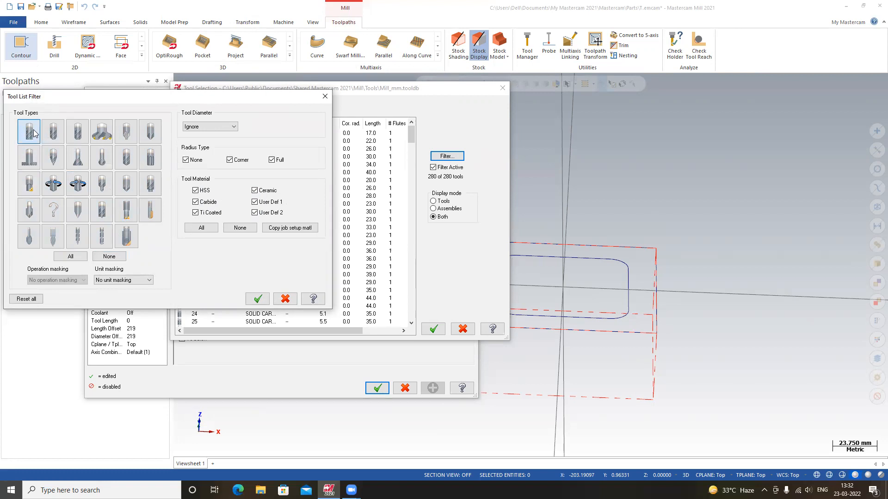
click(258, 298)
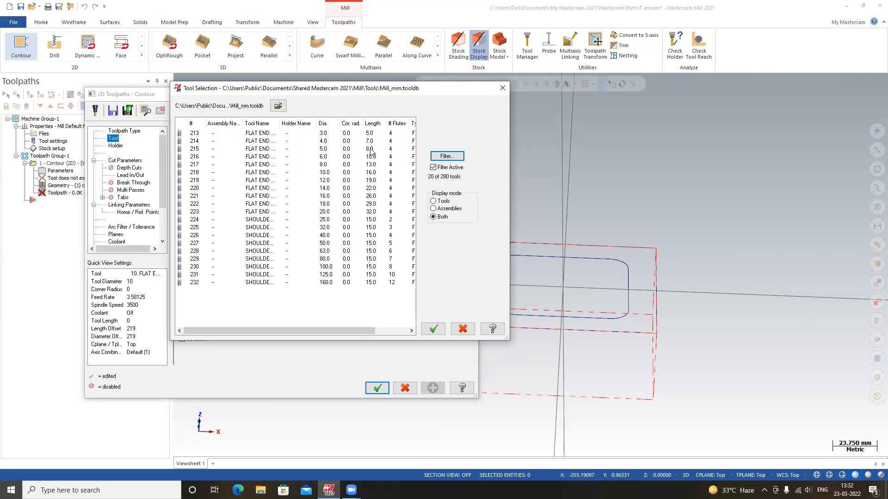
click(327, 174)
click(433, 329)
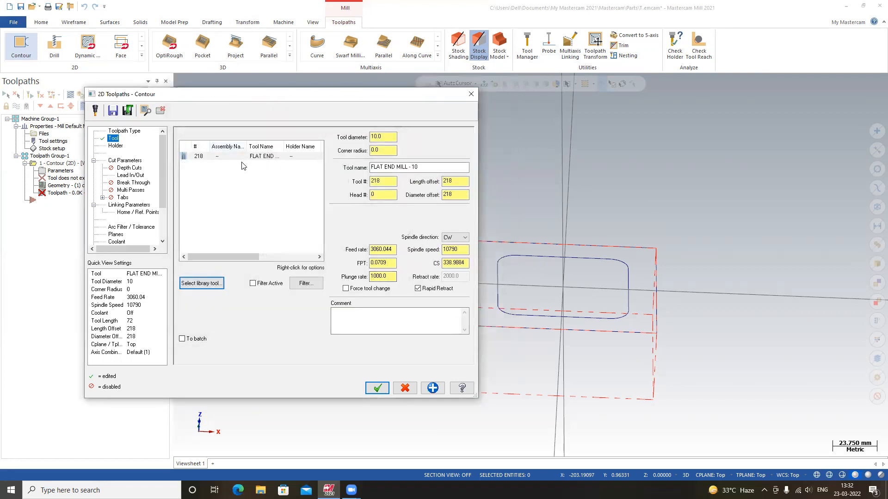
Step: Set the end mill's tool number, length offset and diameter offset to 1
click(391, 138)
click(385, 151)
double_click(389, 180)
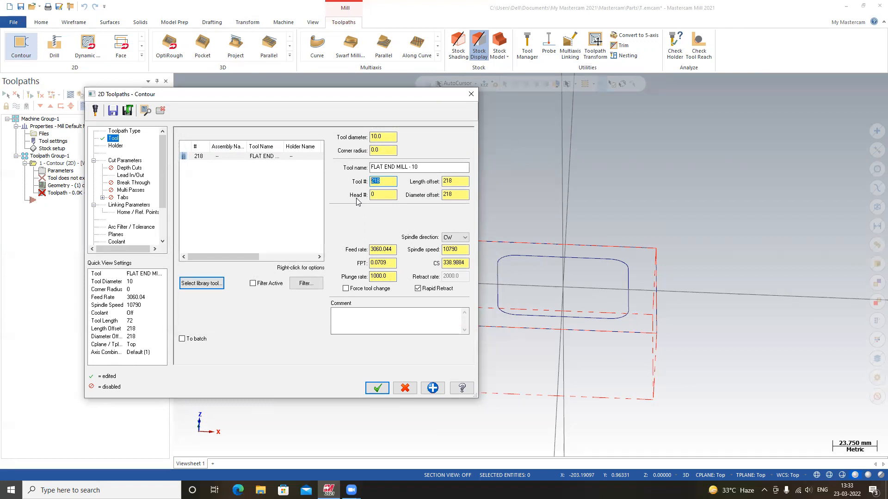
text(1)
key(Tab)
text(1)
key(Tab)
text(1)
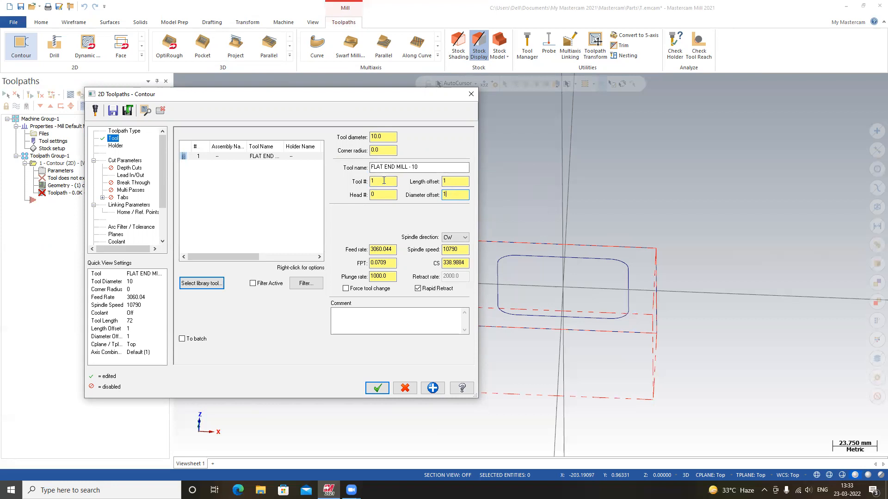
Step: Set the tool's feed rate to 400, spindle speed to 1800 and plunge rate to 100
drag(400, 250, 361, 251)
text(400)
click(466, 250)
double_click(450, 249)
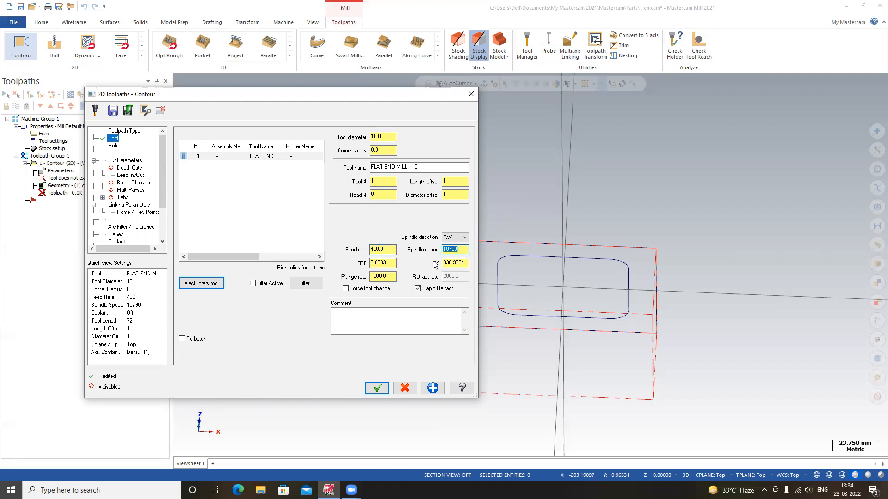
text(1800)
click(390, 262)
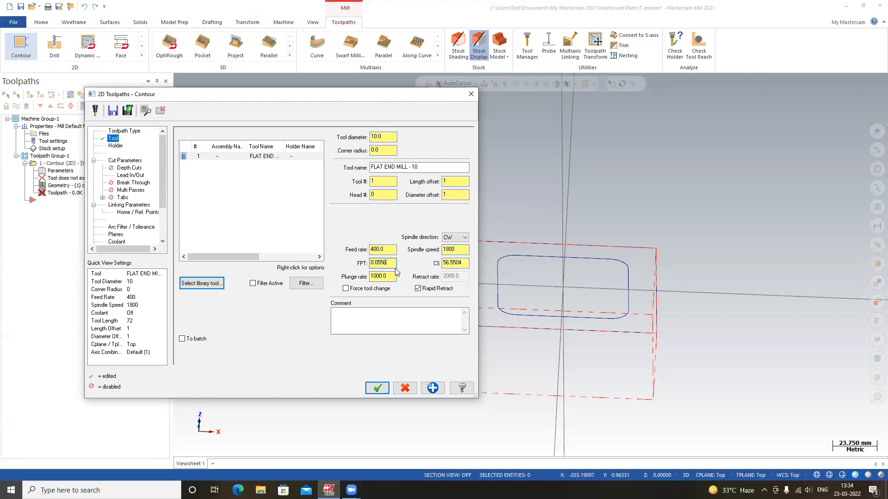
click(391, 277)
drag(393, 277, 369, 280)
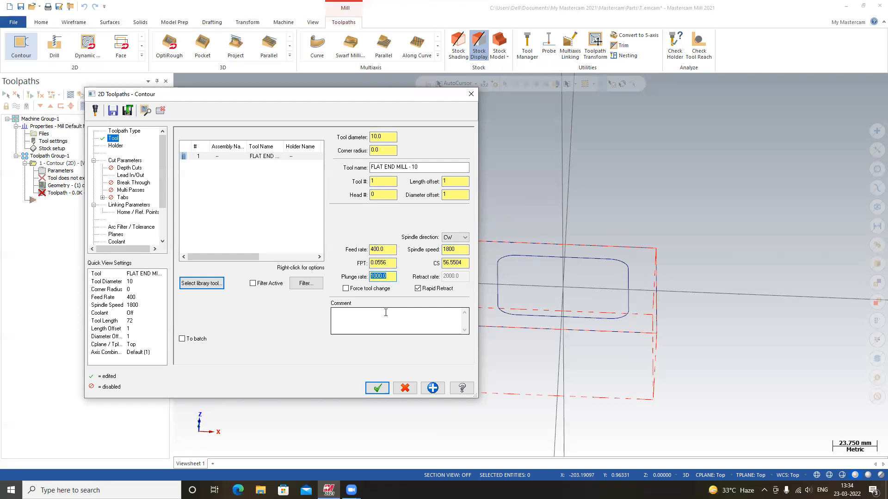
text(1)
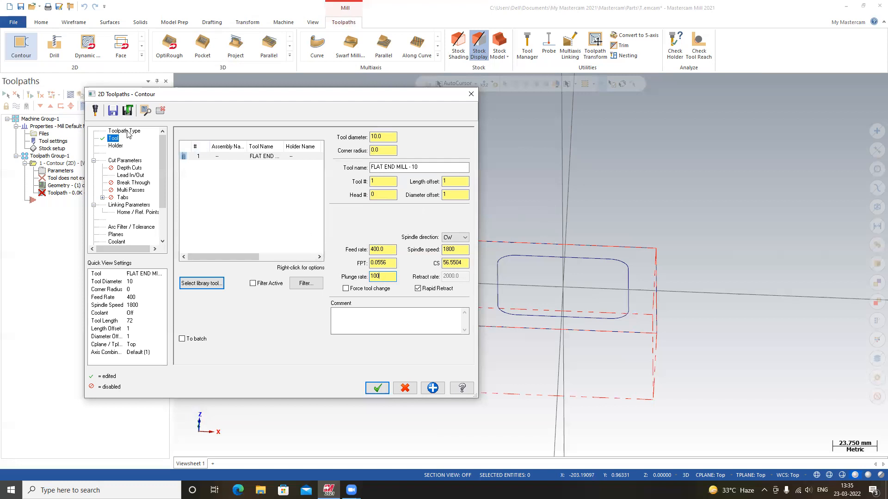
Step: Choose the default holder for the tool and Computer as the compensation type in the cut parameters
click(115, 146)
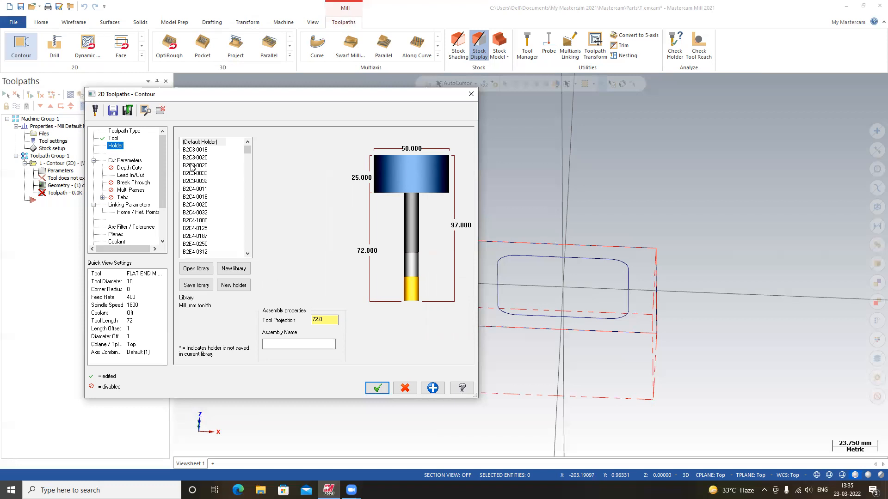
click(205, 144)
click(117, 161)
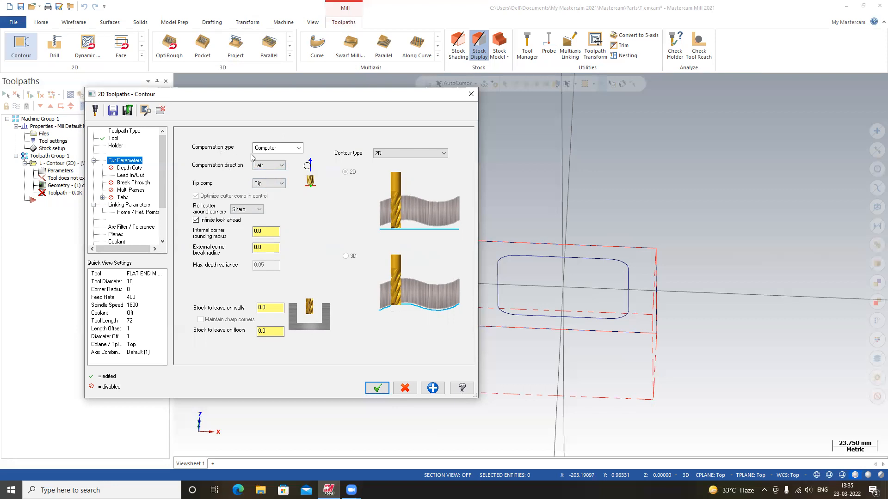
click(286, 154)
click(287, 157)
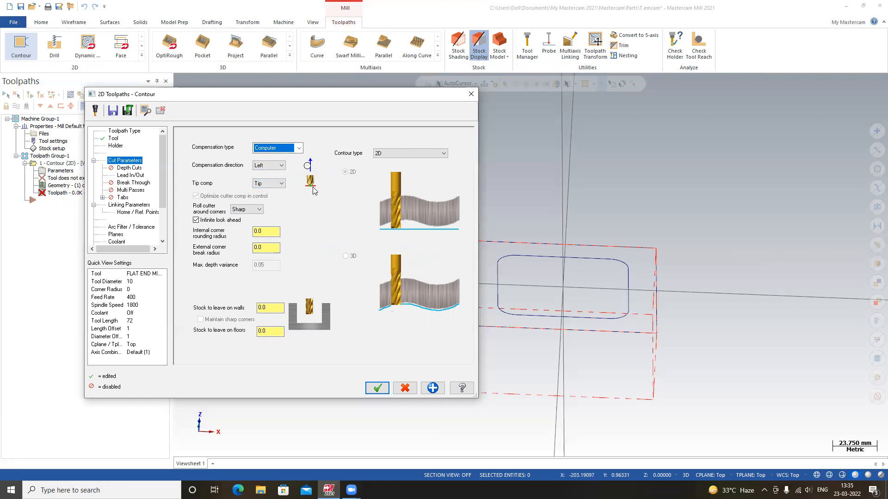
Step: Try Center tip compensation in the contour's cut parameters
click(281, 184)
click(270, 194)
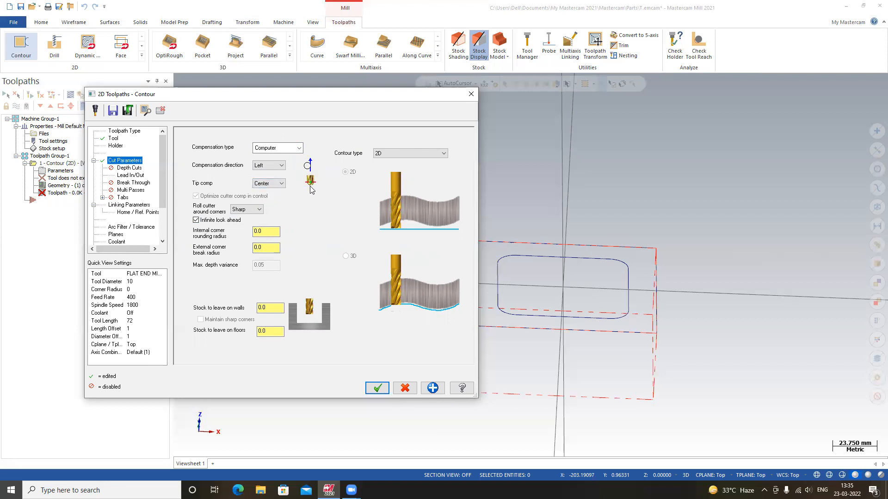
click(279, 185)
click(270, 199)
click(264, 307)
drag(264, 307, 254, 306)
Step: Disable Lead In/Out for the contour and enable Break Through
click(129, 168)
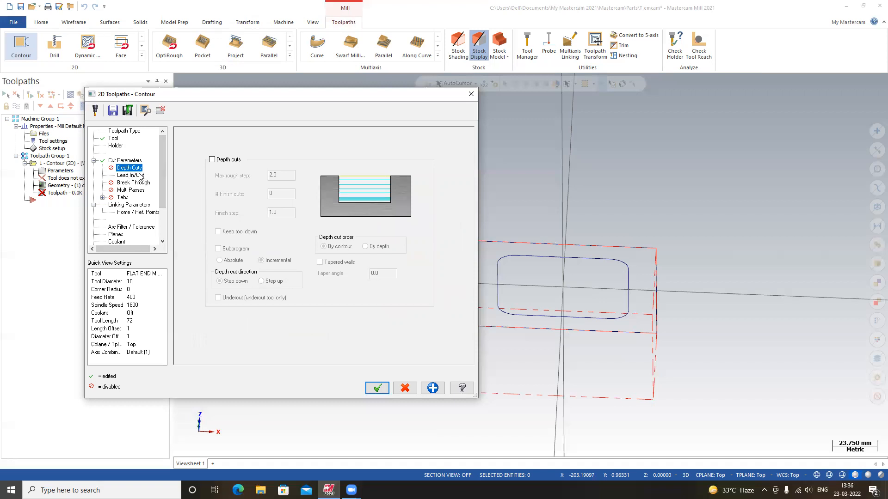
click(140, 177)
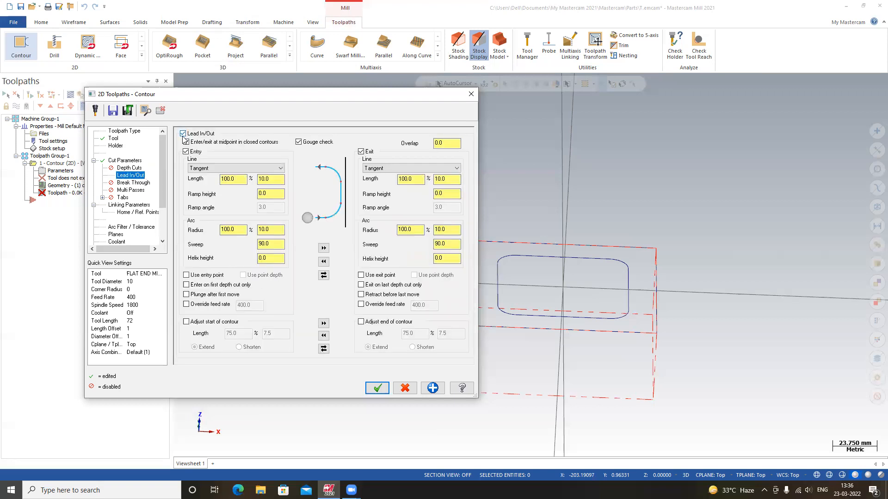
click(183, 134)
click(138, 183)
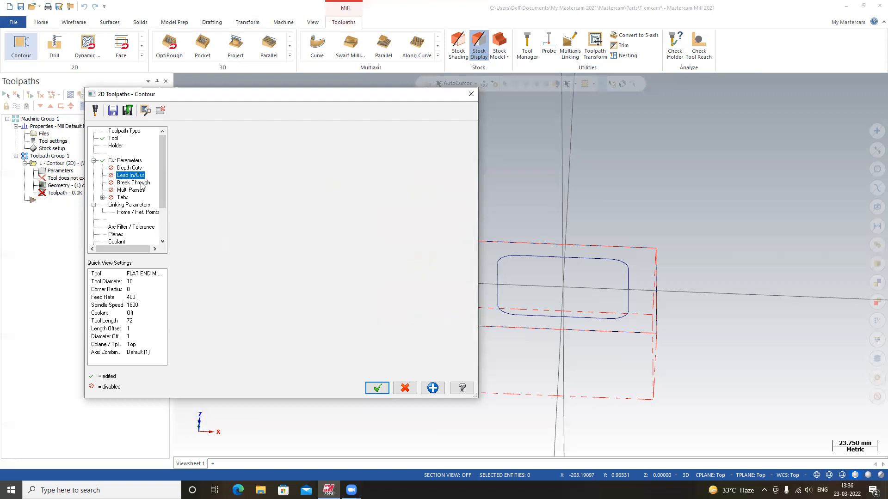
click(226, 160)
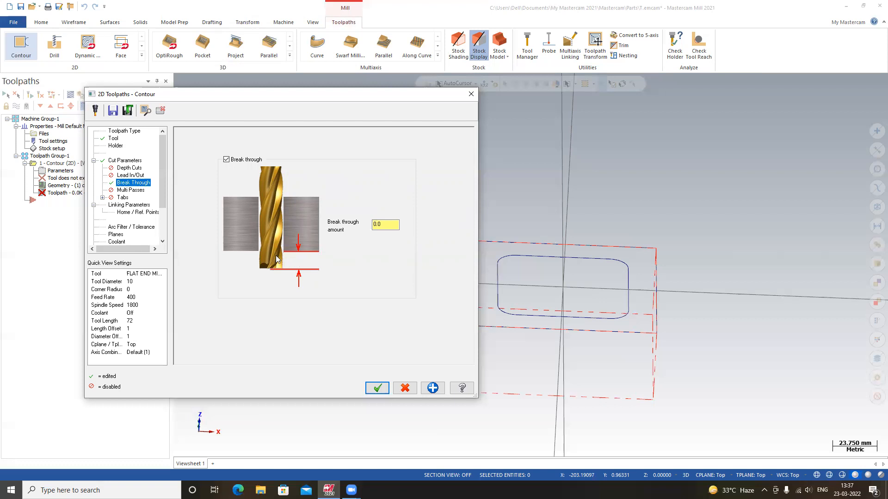
Step: Make the linking retract, feed plane and depth absolute, and enable the clearance height
click(132, 190)
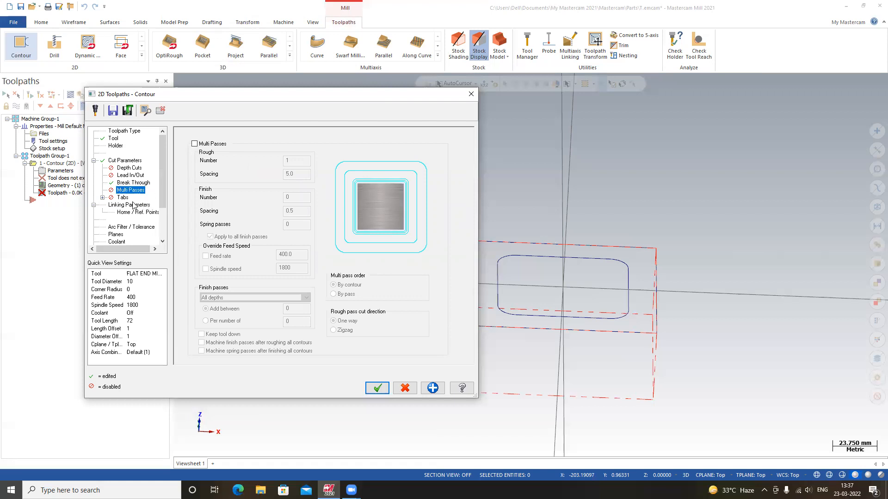
click(123, 198)
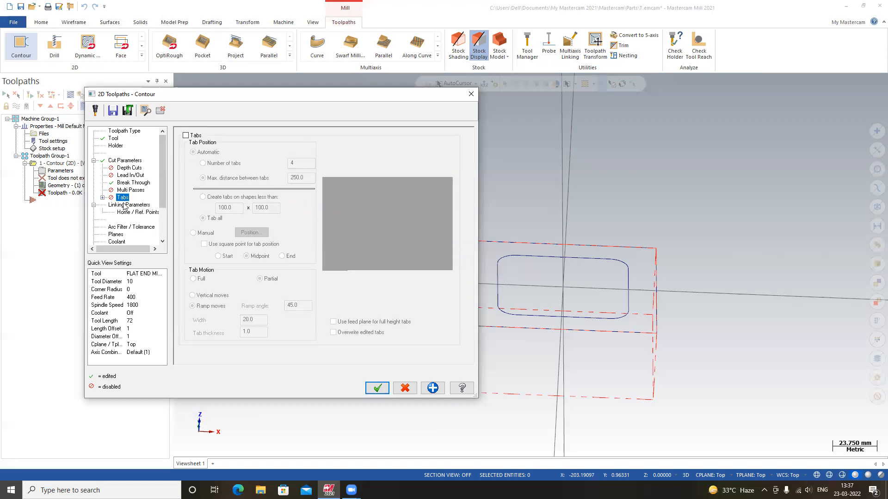
click(124, 205)
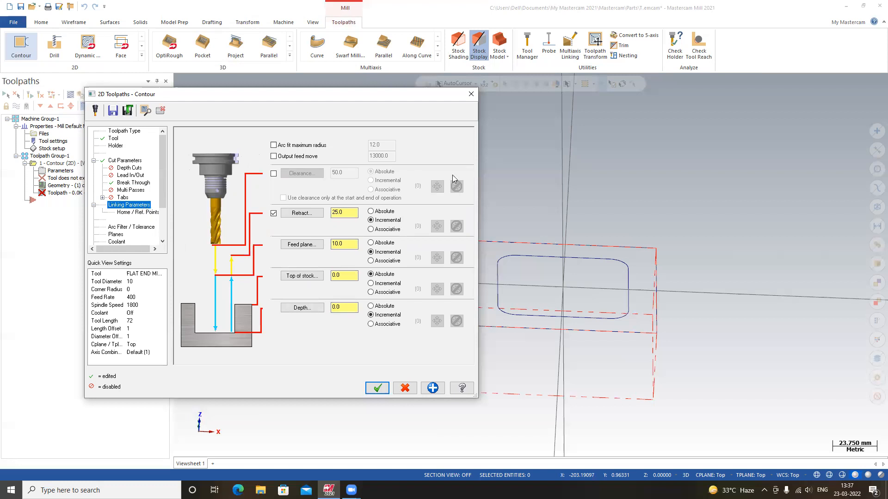
click(375, 212)
click(377, 243)
click(374, 306)
click(273, 174)
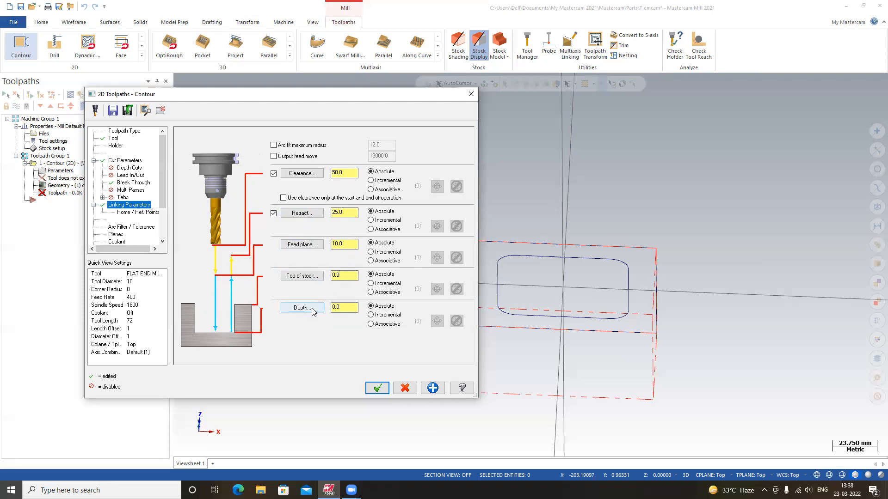
Step: Set the contour's absolute depth to -10 mm in the linking parameters and generate the toolpath
key(Tab)
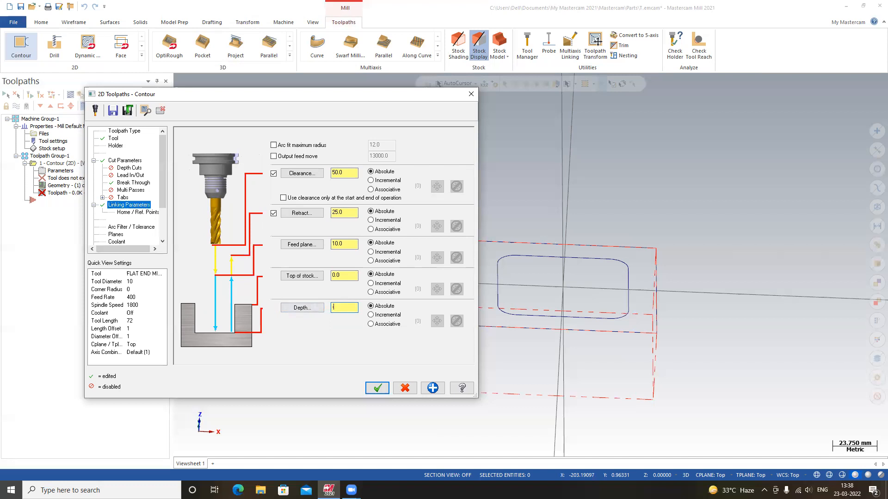
click(376, 387)
middle_drag(349, 275, 517, 273)
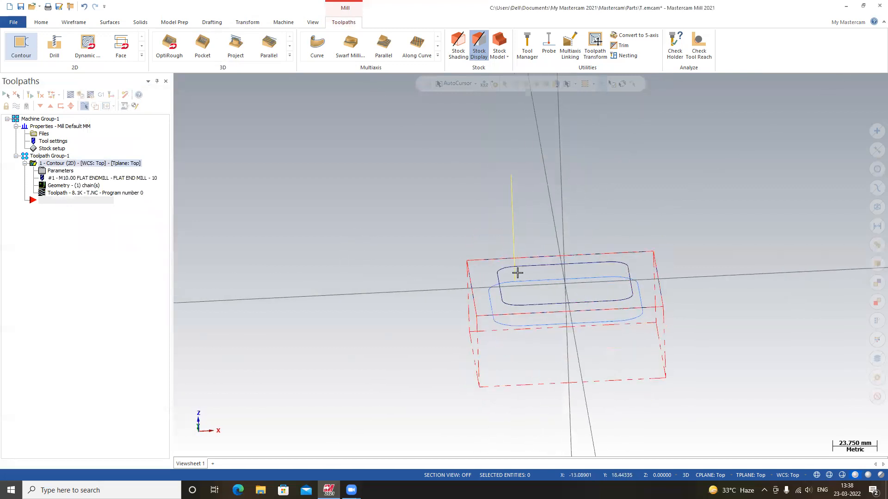
middle_drag(650, 260, 648, 323)
middle_drag(406, 319, 296, 240)
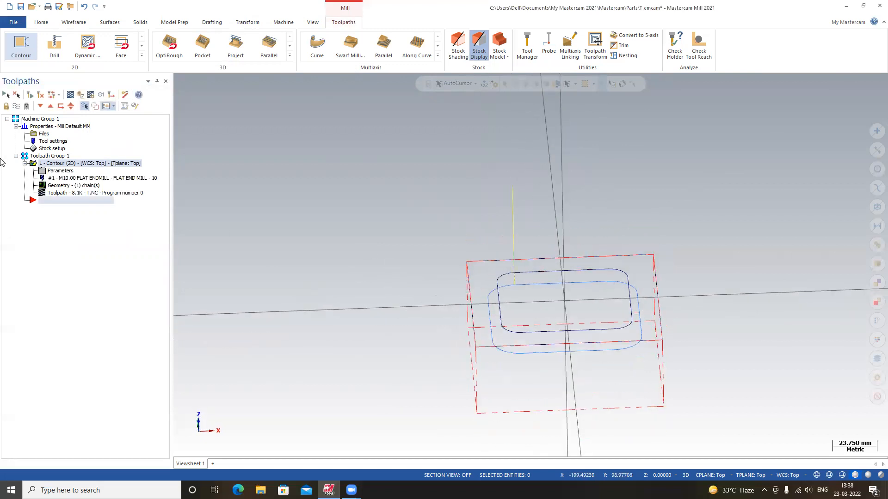
Step: Try to regenerate with only the dirty operations selected, and reselect all operations
click(3, 96)
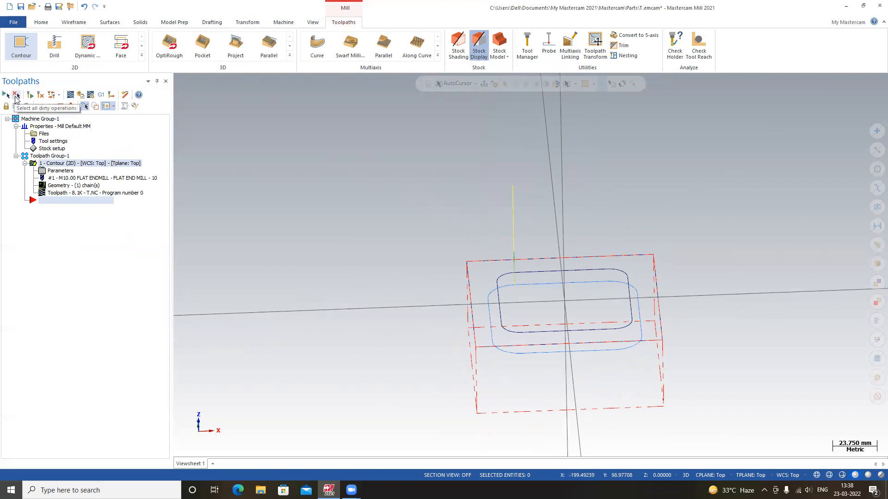
click(16, 98)
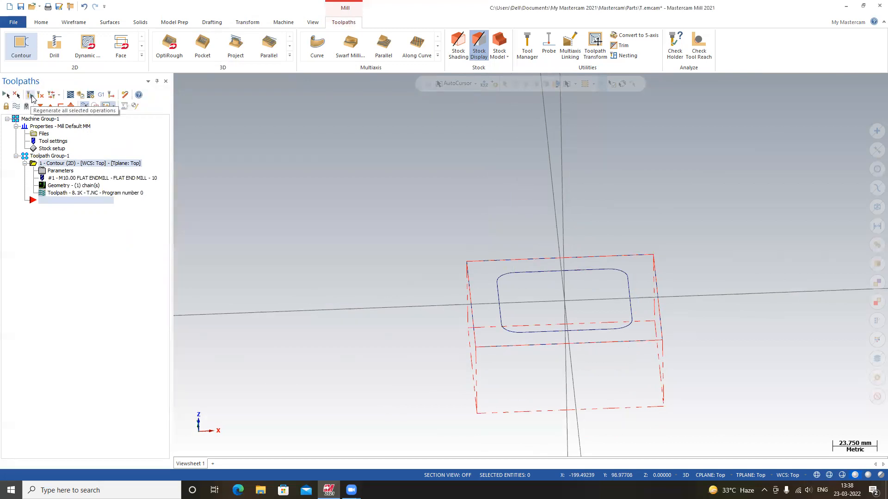
click(31, 96)
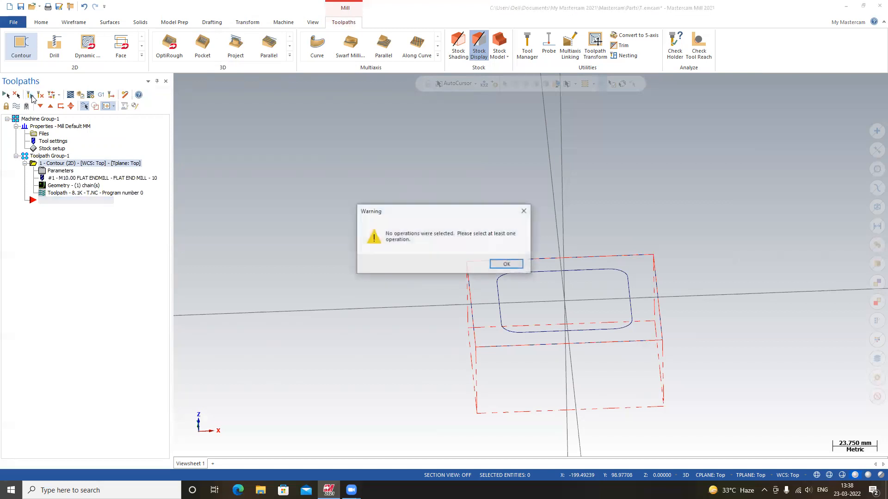
click(506, 263)
click(6, 95)
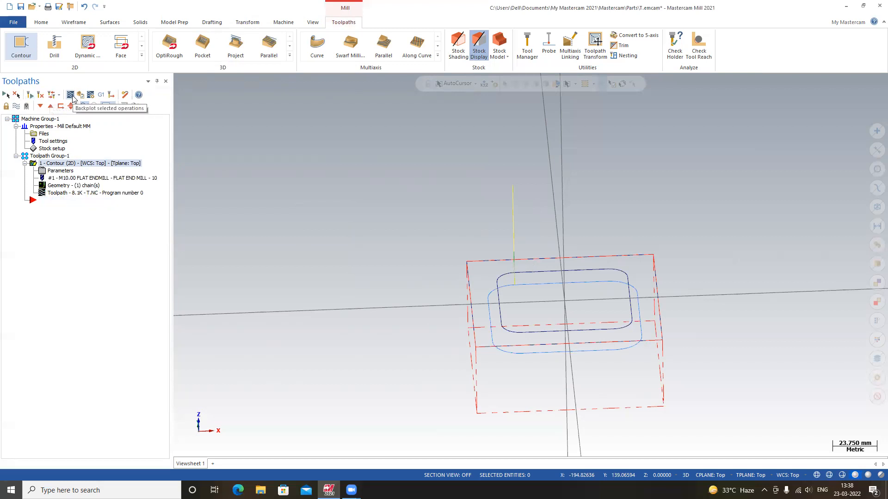
Step: Backplot the contour operation, raising the playback speed partway through, and close the backplot
click(71, 95)
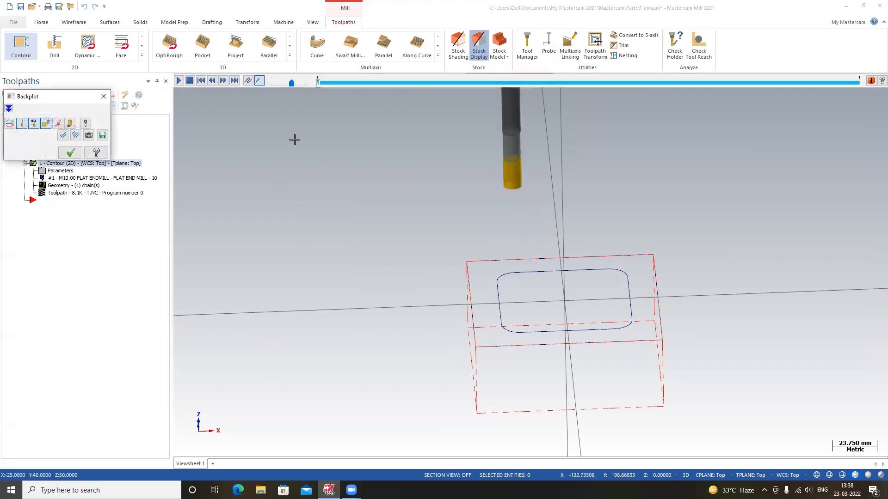
scroll(476, 297, down, 1)
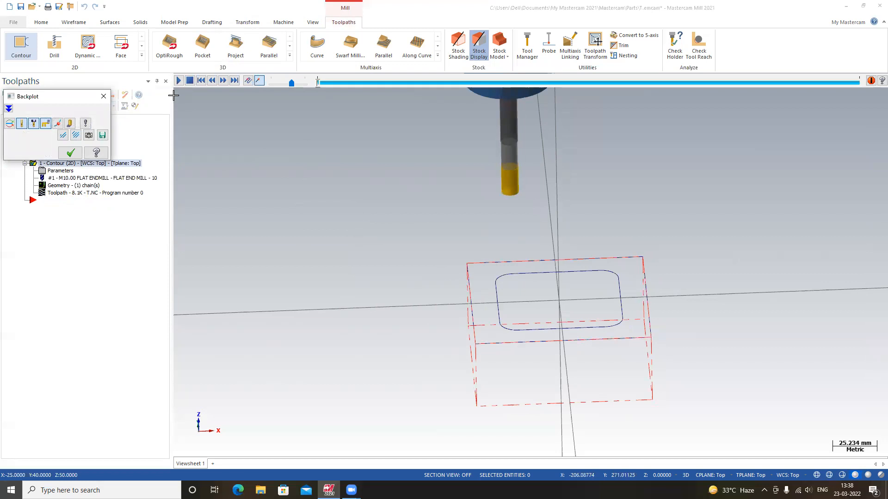
click(182, 85)
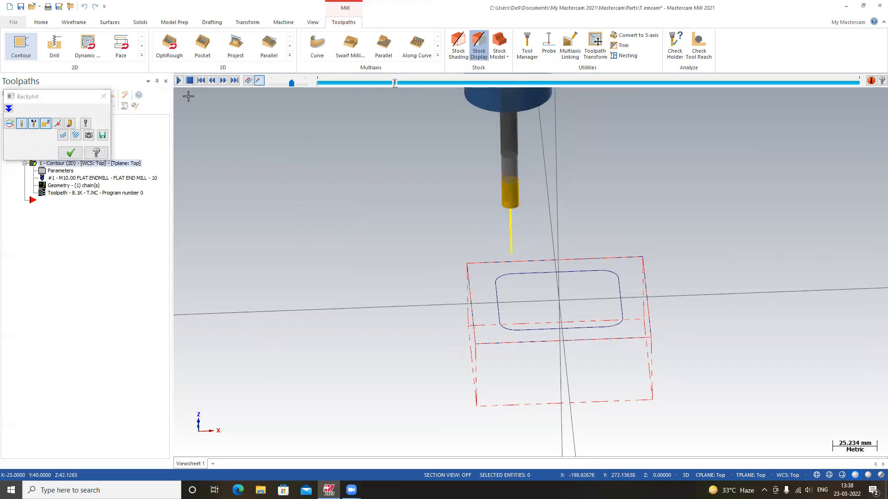
mouse_move(458, 258)
middle_down()
mouse_move(453, 234)
mouse_move(446, 245)
middle_up()
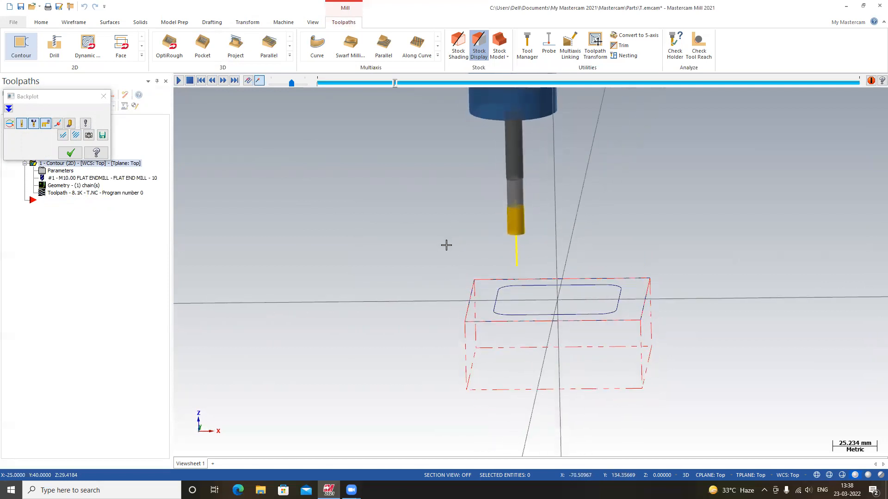
middle_drag(418, 278, 465, 317)
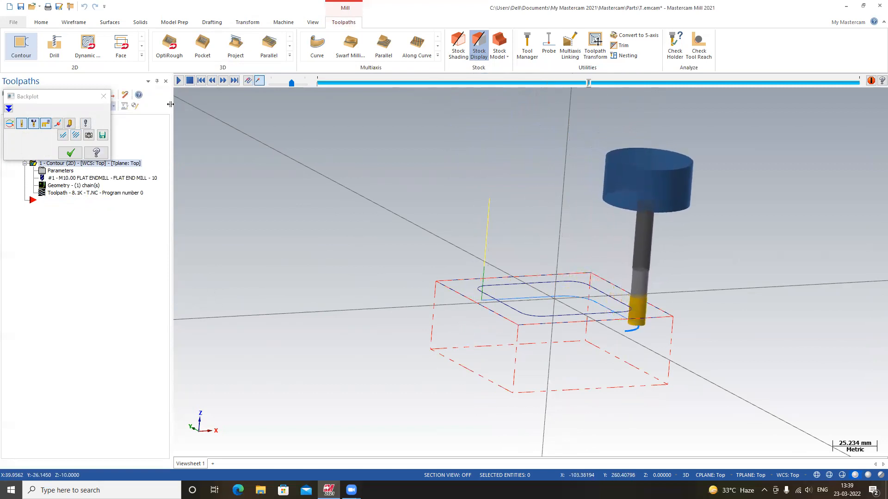
drag(291, 83, 304, 85)
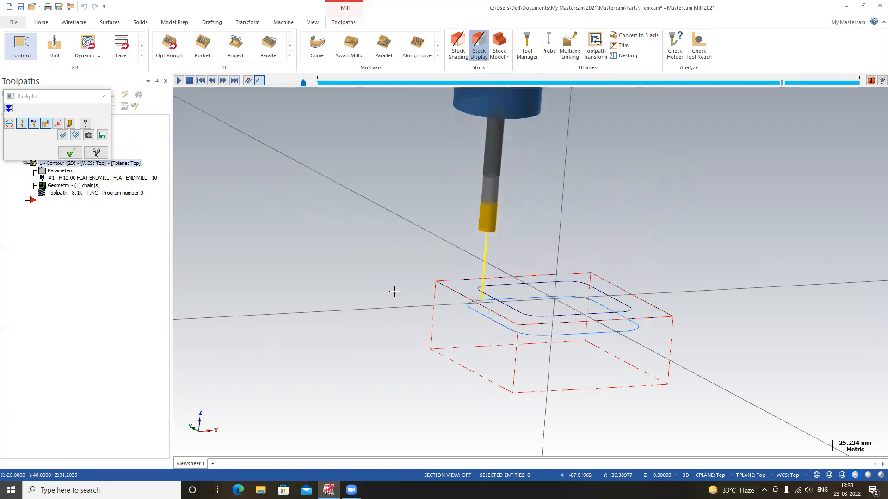
click(104, 96)
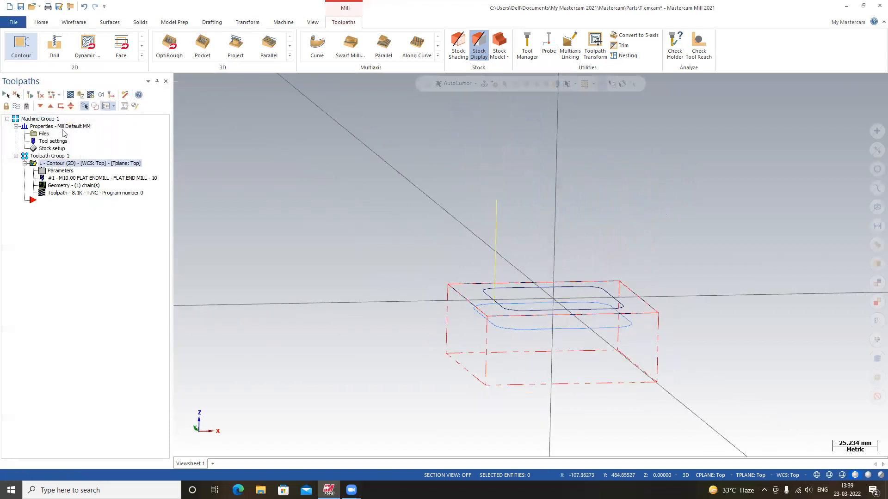
Step: Verify the contour on the solid stock at a reduced playback speed, inspect the cut groove, and close the simulator
click(81, 96)
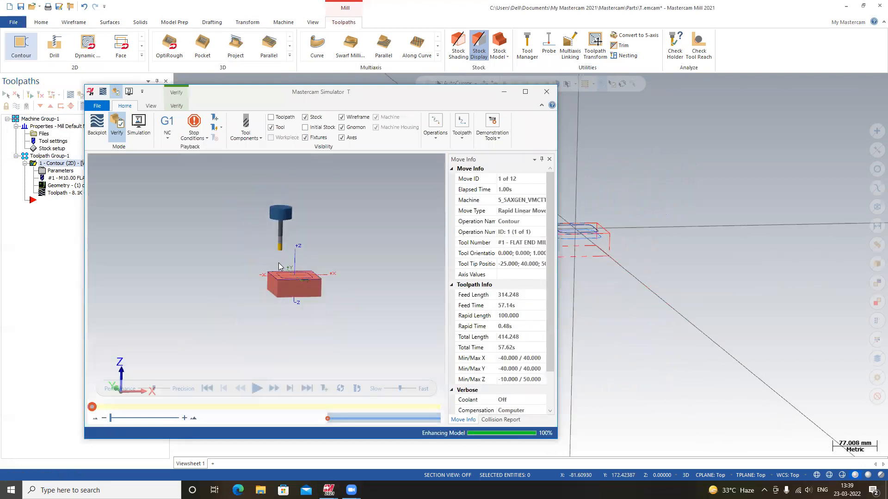
scroll(279, 264, up, 5)
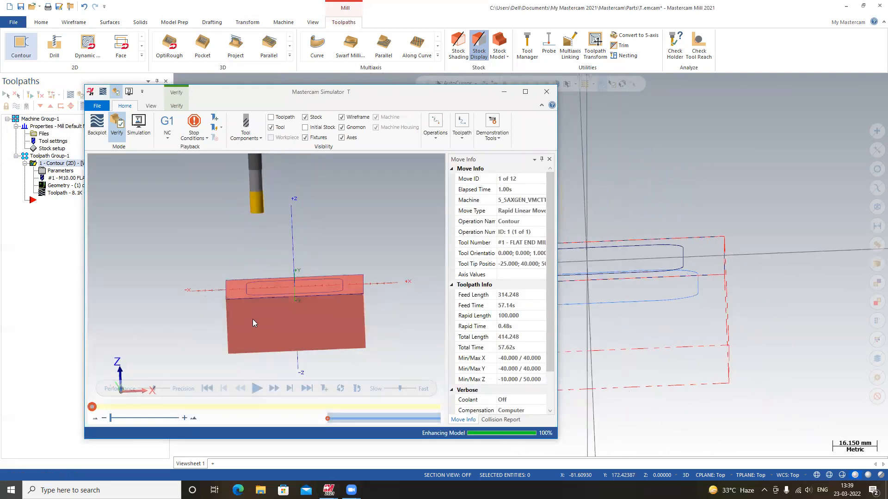
drag(398, 386, 388, 390)
click(254, 389)
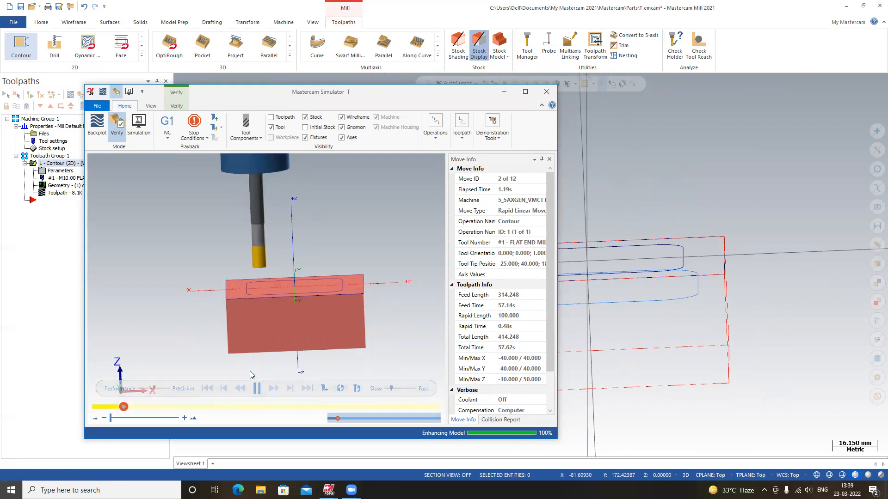
middle_drag(274, 328, 269, 345)
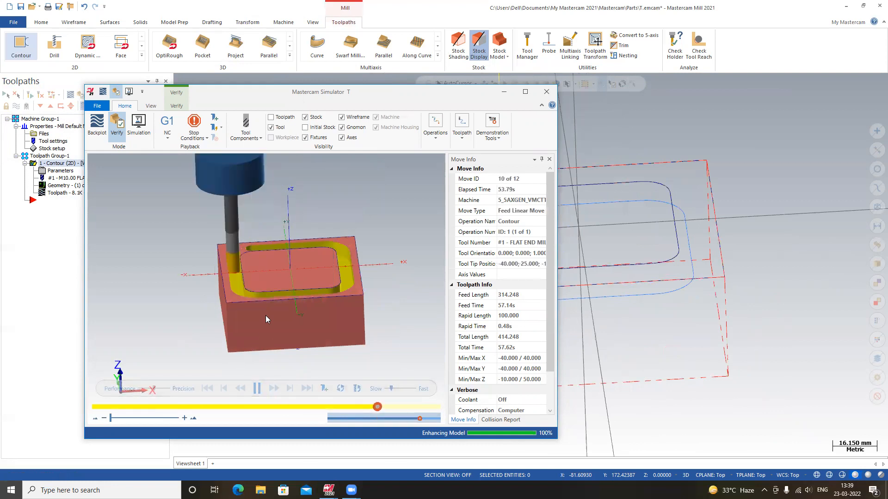
middle_drag(305, 297, 284, 258)
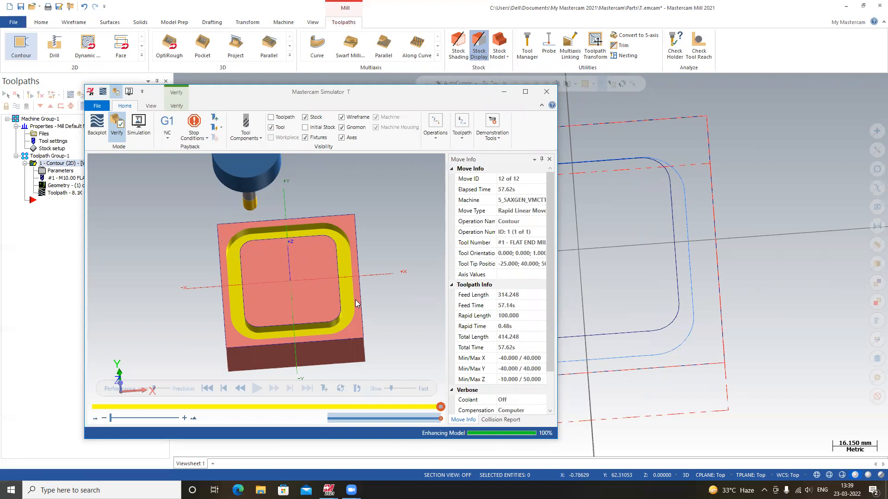
middle_drag(356, 304, 366, 181)
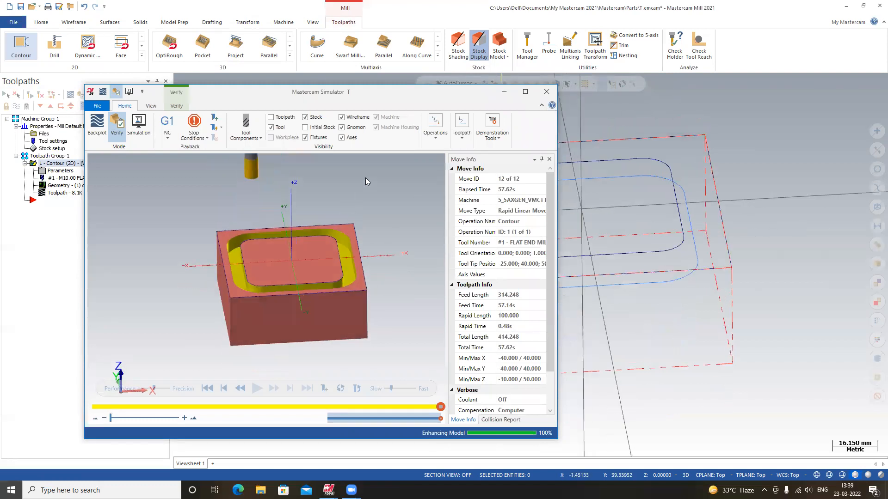
click(546, 92)
Step: Change the contour's compensation direction to Right in the cut parameters and regenerate the toolpath
middle_drag(587, 277, 583, 226)
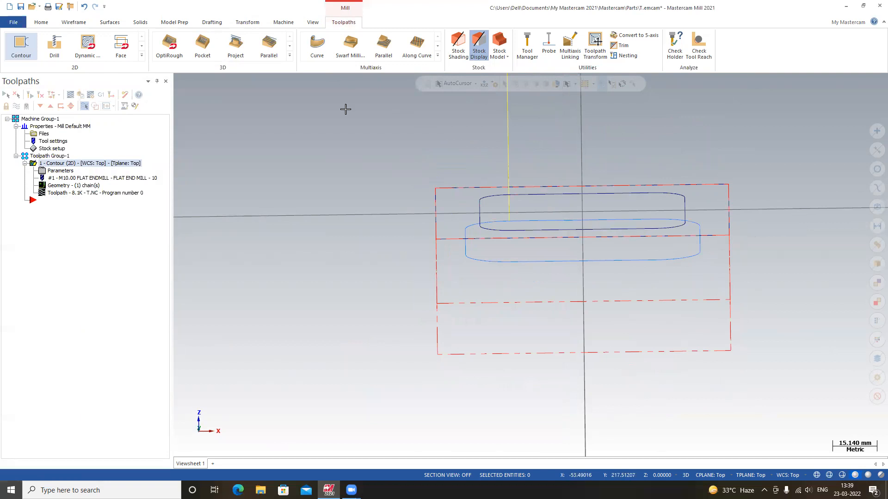
click(59, 173)
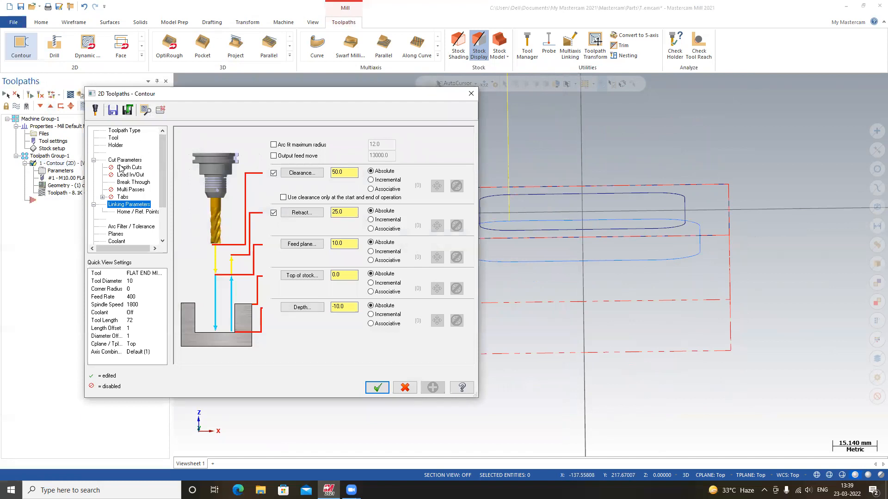
click(125, 168)
click(137, 161)
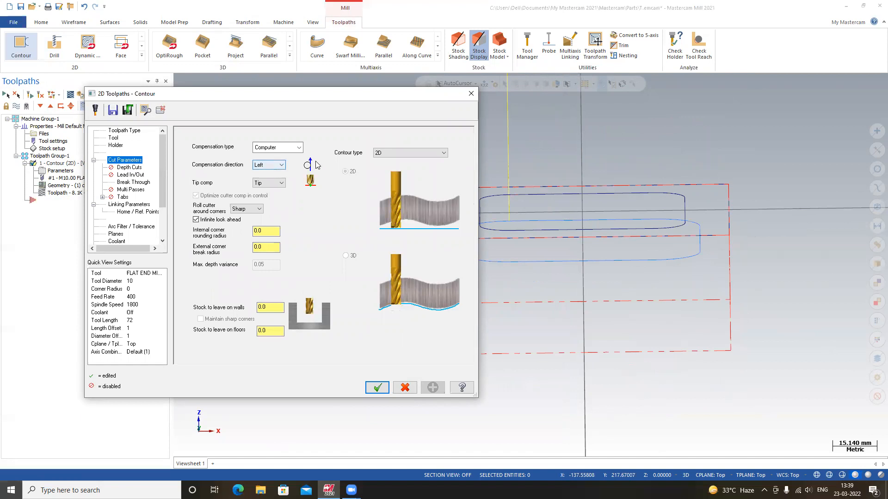
click(134, 167)
click(139, 160)
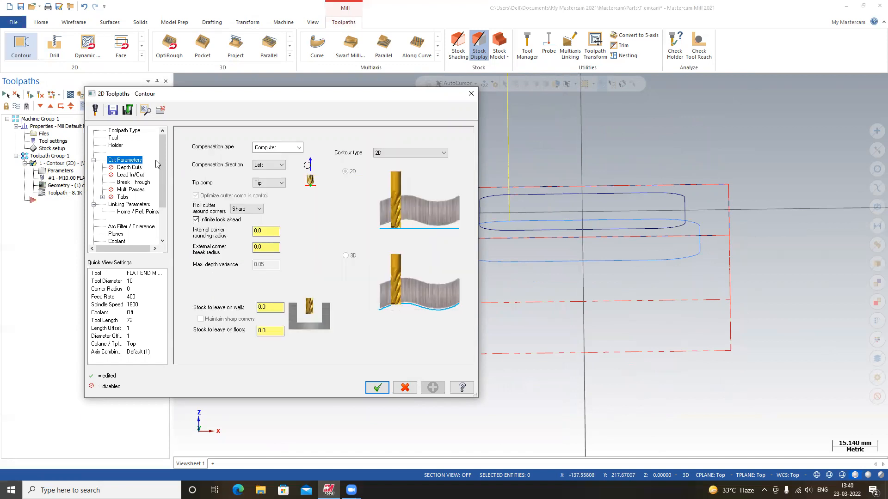
click(270, 166)
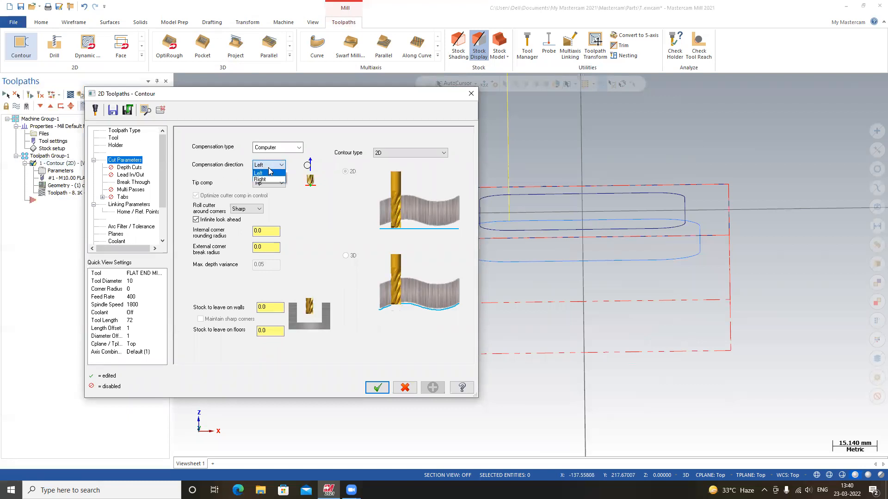
click(268, 180)
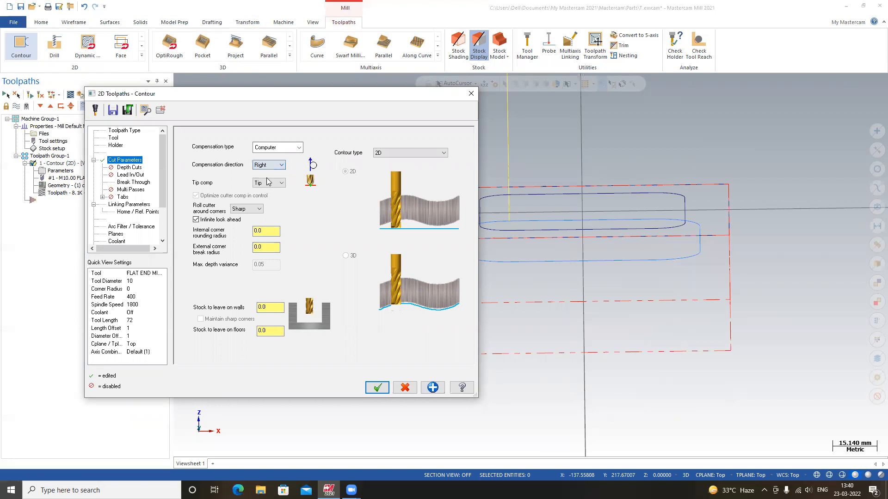
click(377, 387)
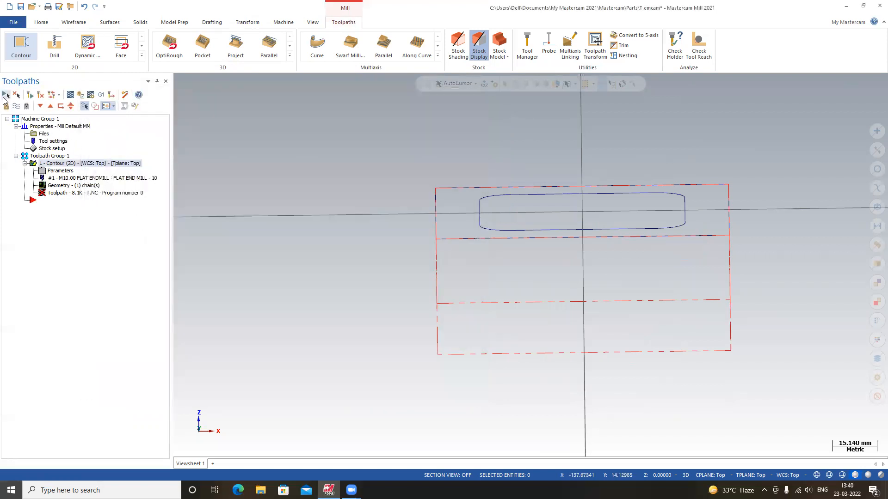
scroll(311, 163, up, 1)
middle_drag(311, 163, 310, 191)
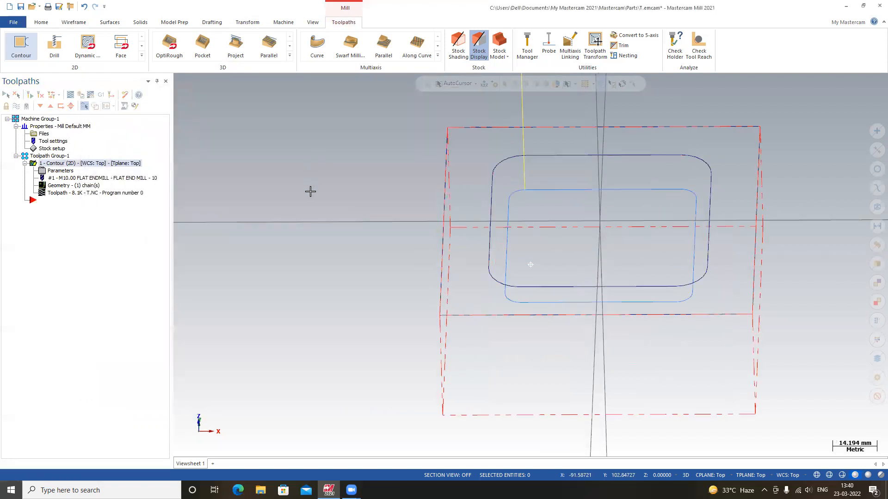
middle_drag(513, 190, 531, 182)
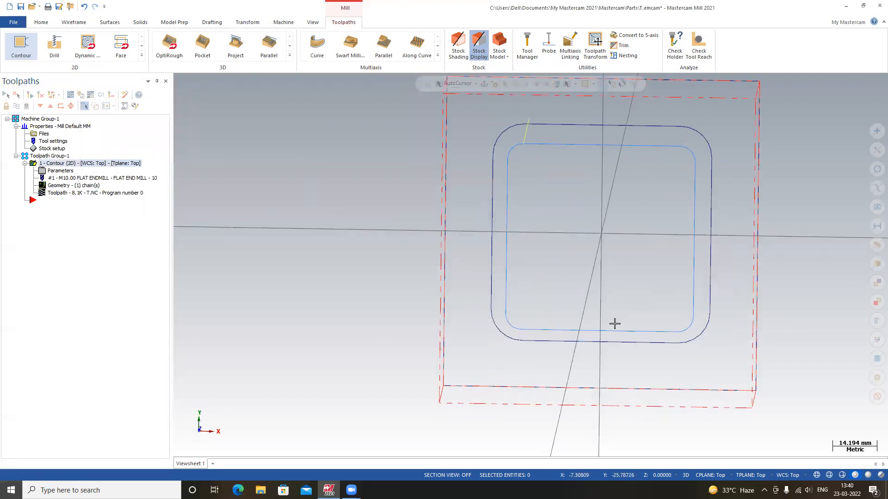
Step: Backplot the right-compensated contour and verify its cut on the solid stock in the simulator
click(70, 95)
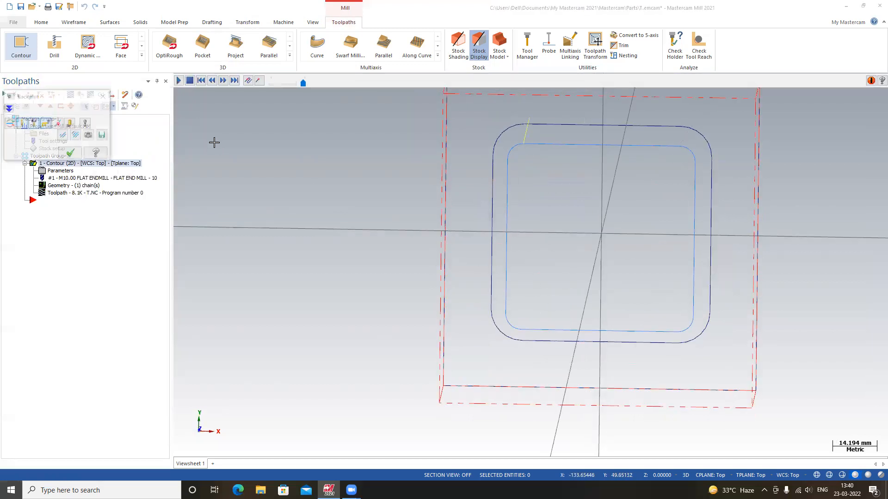
middle_drag(436, 248, 333, 116)
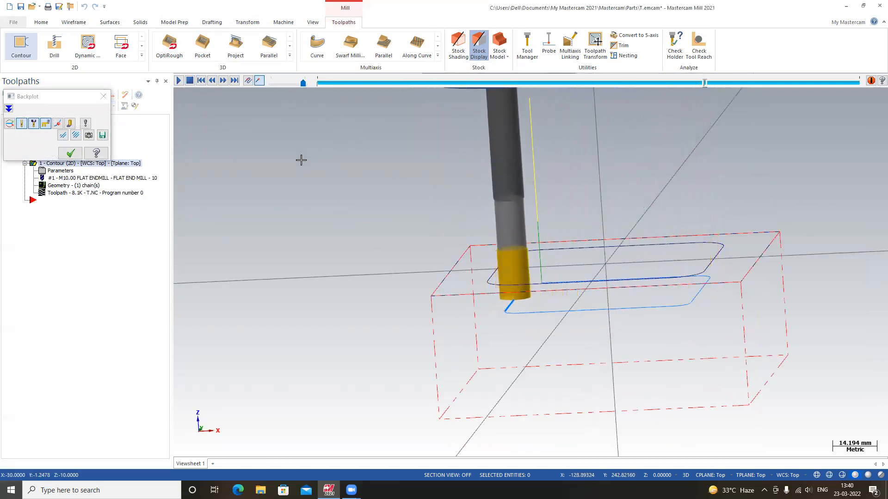
click(103, 96)
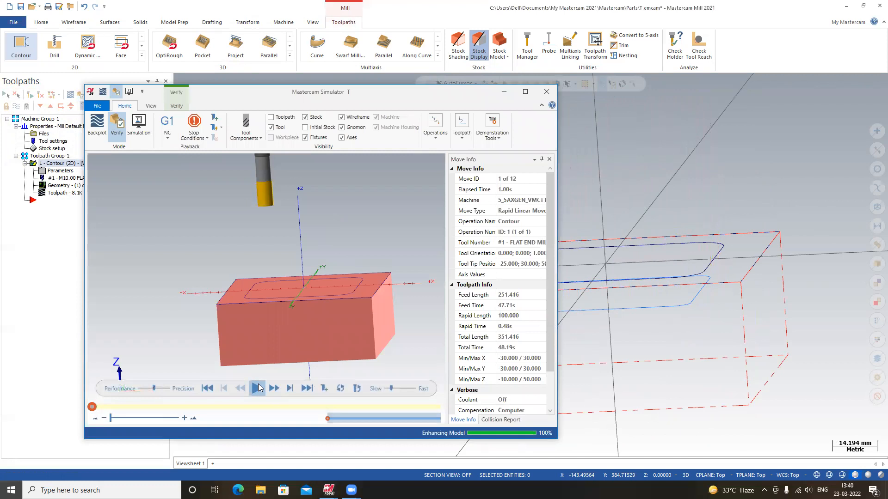
click(258, 387)
middle_drag(284, 295, 275, 312)
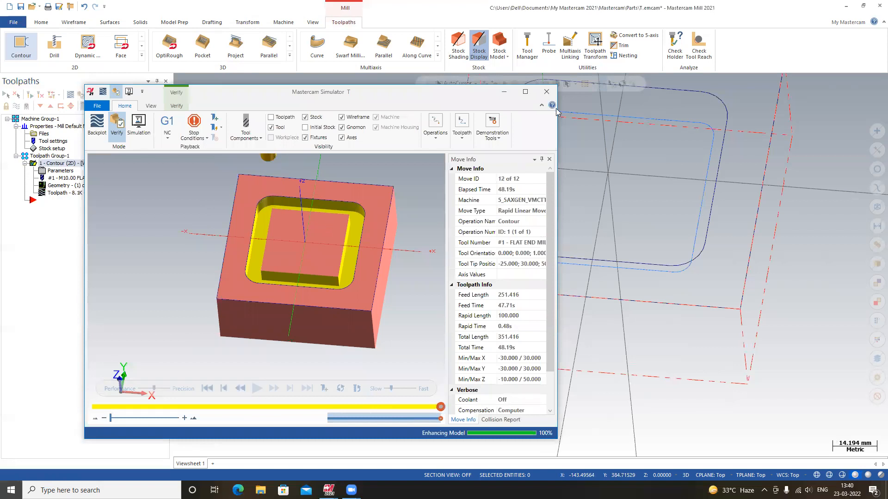
click(546, 91)
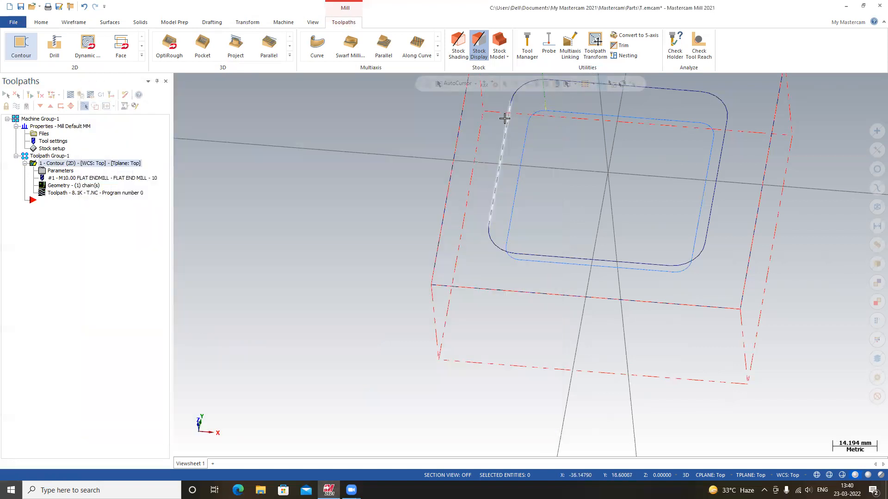
Step: Set the contour's compensation direction back to Left in the cut parameters
click(62, 173)
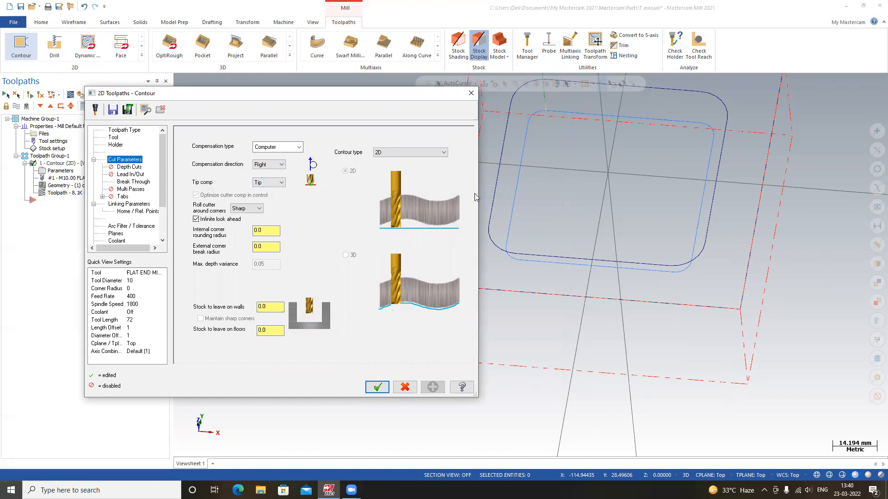
click(280, 165)
click(266, 173)
Step: Enable depth cuts with a 1.0 mm max rough step, 2 finish cuts and a 0.2 mm finish step, and regenerate the toolpath
click(128, 170)
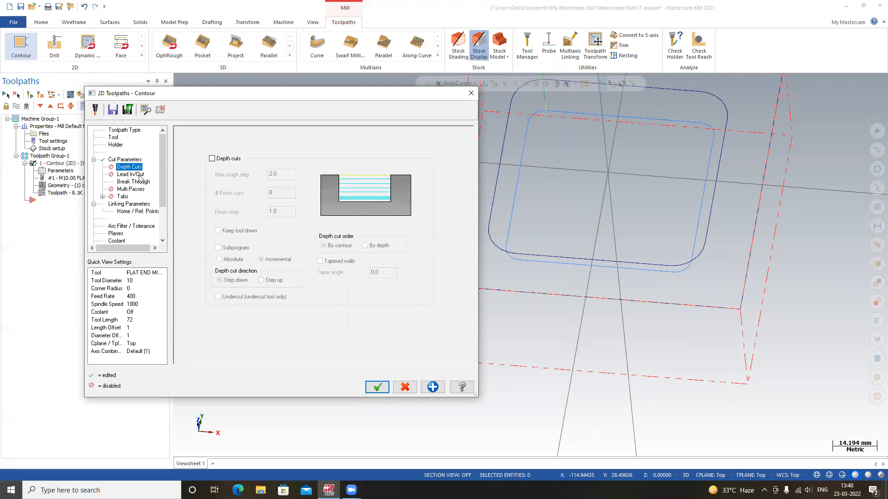
click(232, 163)
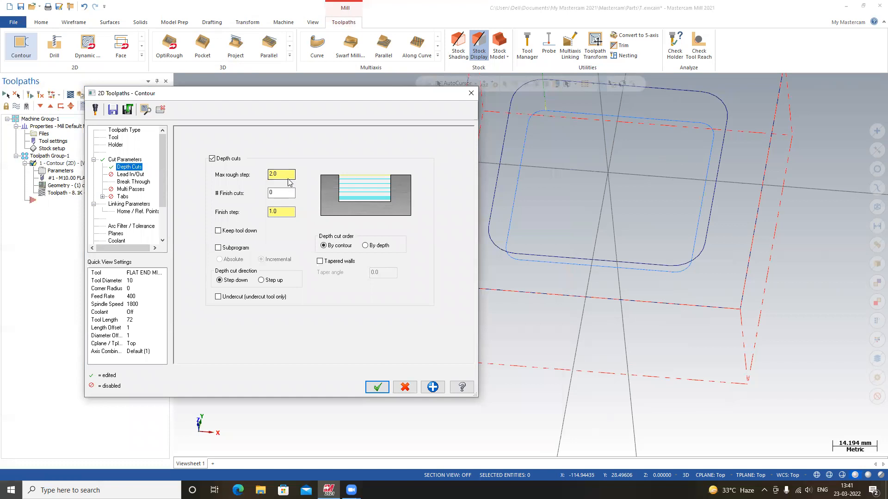
double_click(288, 174)
text(1)
click(292, 192)
drag(286, 196, 182, 208)
click(280, 212)
text(.2)
click(132, 174)
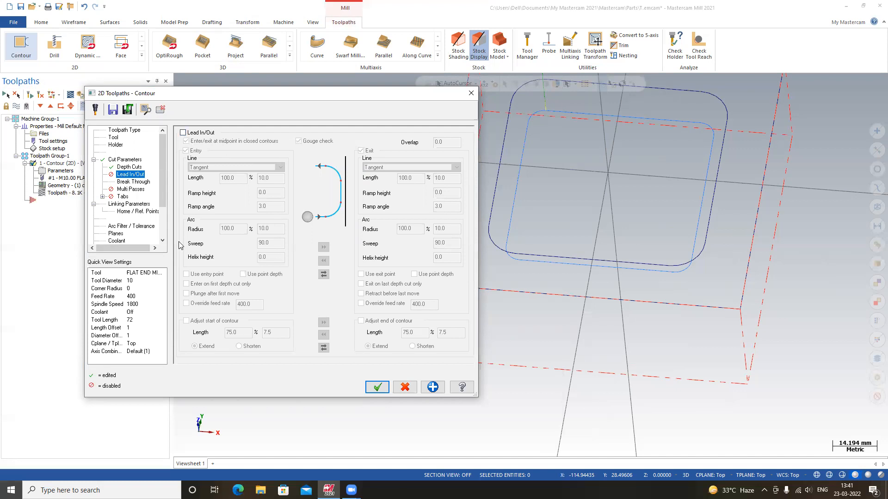
click(136, 168)
click(387, 385)
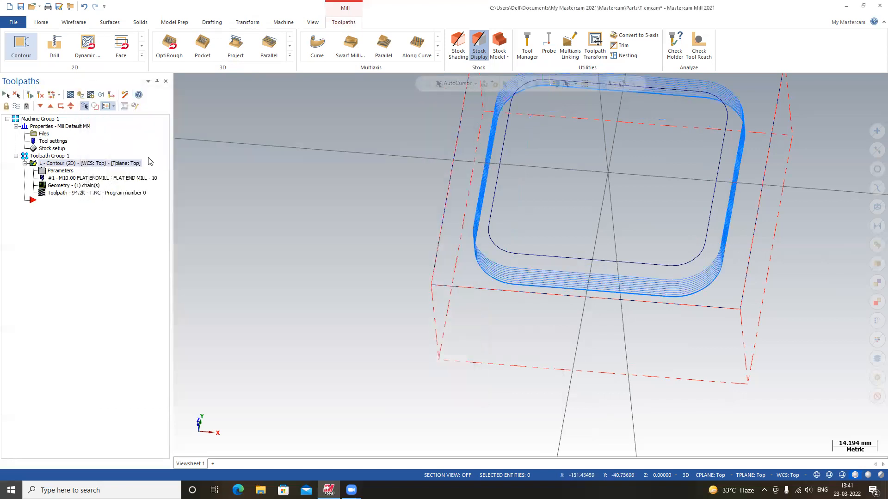
Step: Backplot the left-compensated contour to watch the tool step down through the depth cuts
mouse_move(422, 307)
middle_down()
mouse_move(436, 250)
mouse_move(437, 262)
mouse_move(575, 222)
middle_up()
scroll(499, 234, up, 3)
middle_drag(499, 233, 420, 244)
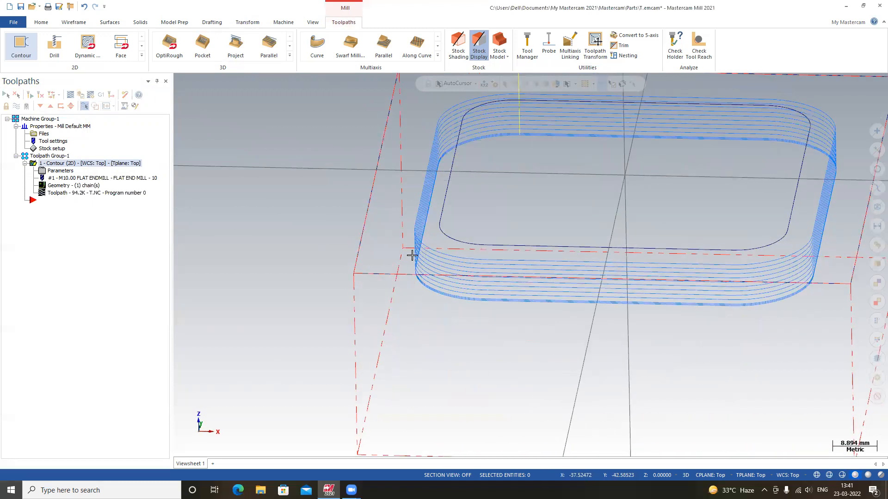
click(71, 94)
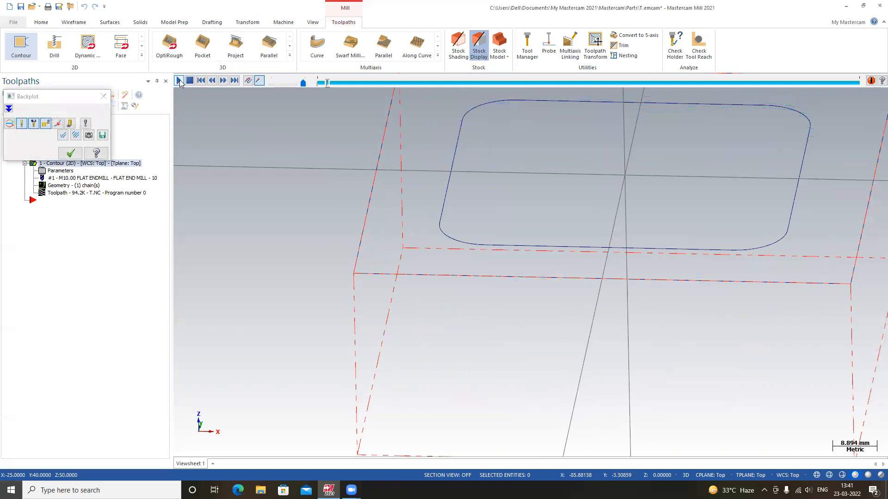
click(178, 81)
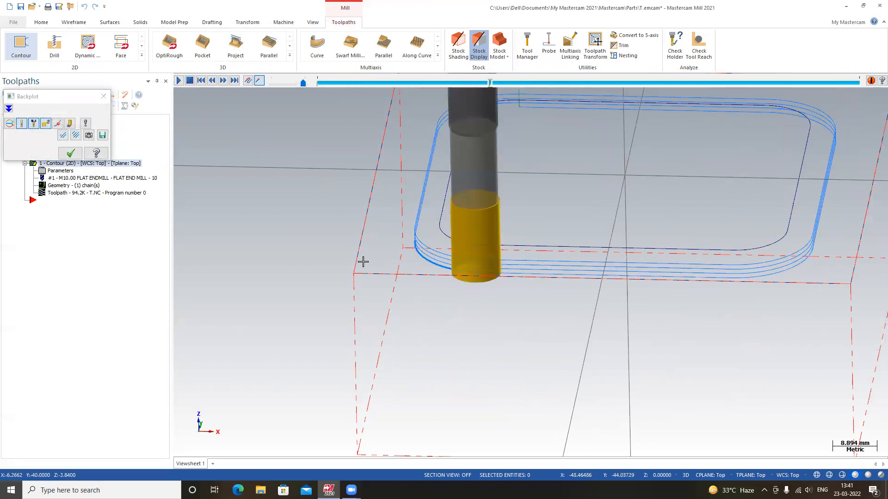
scroll(418, 289, down, 1)
middle_drag(417, 290, 469, 285)
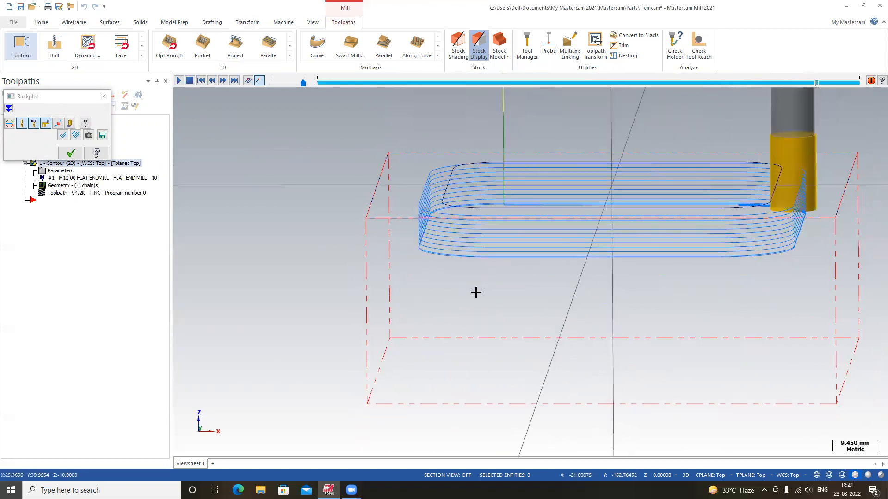
Step: Examine the spacing of the rough and finish cuts at the bottom of the toolpath, and close the backplot
middle_drag(577, 281, 548, 239)
scroll(547, 238, down, 1)
scroll(539, 247, up, 6)
scroll(522, 240, up, 10)
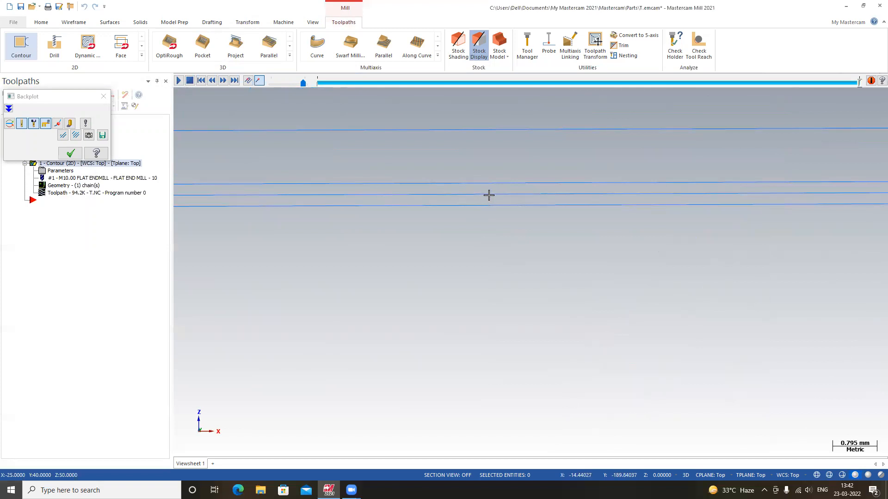
scroll(493, 194, down, 7)
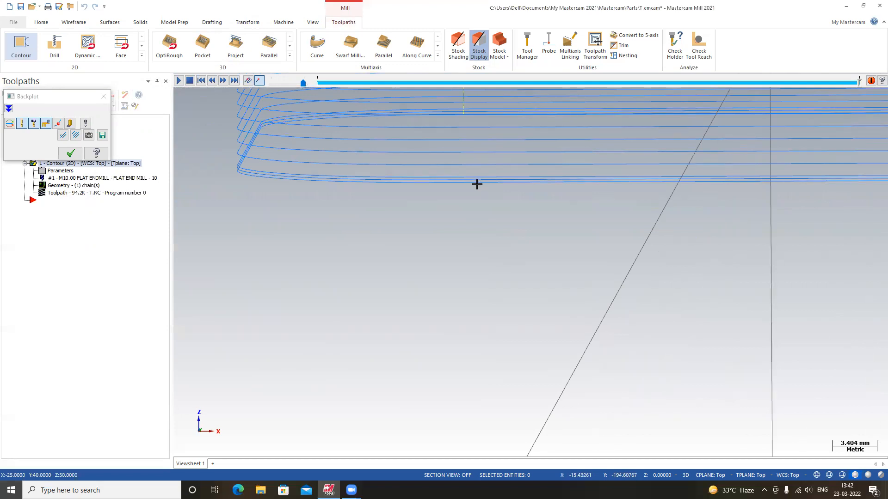
click(104, 96)
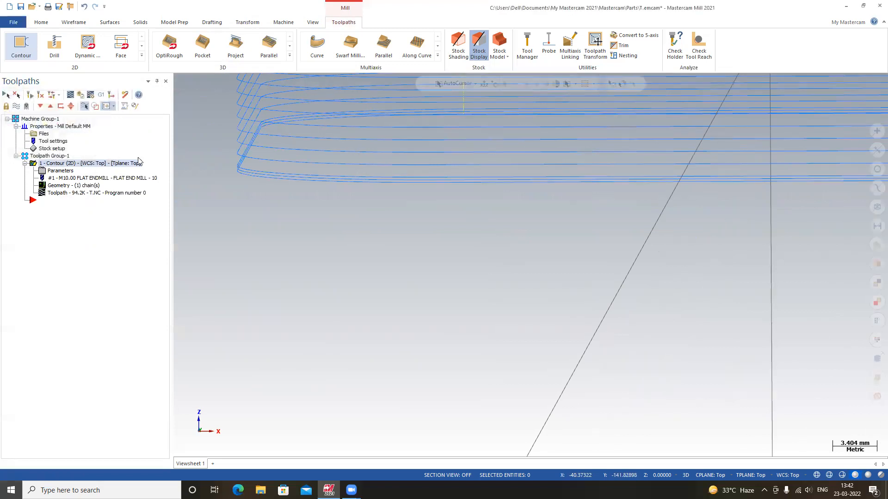
Step: Enable Lead In/Out on the contour with the default tangent entry and exit, and regenerate the toolpath
click(55, 173)
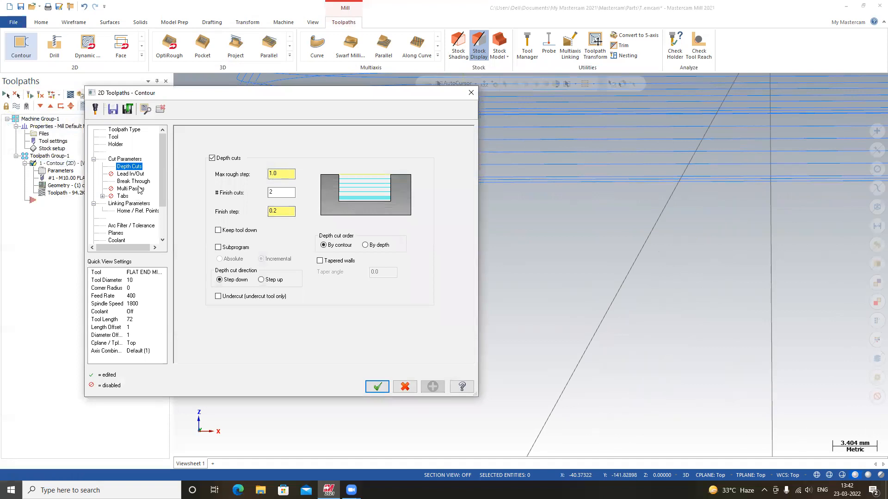
click(133, 176)
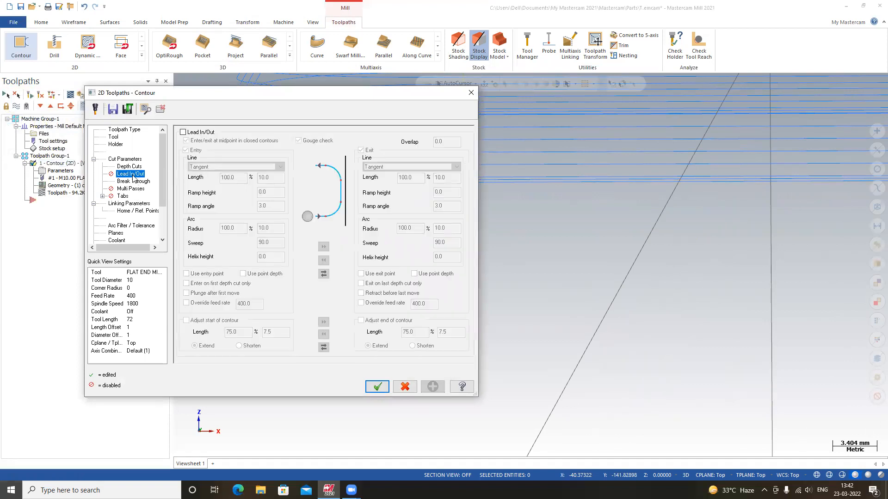
click(183, 132)
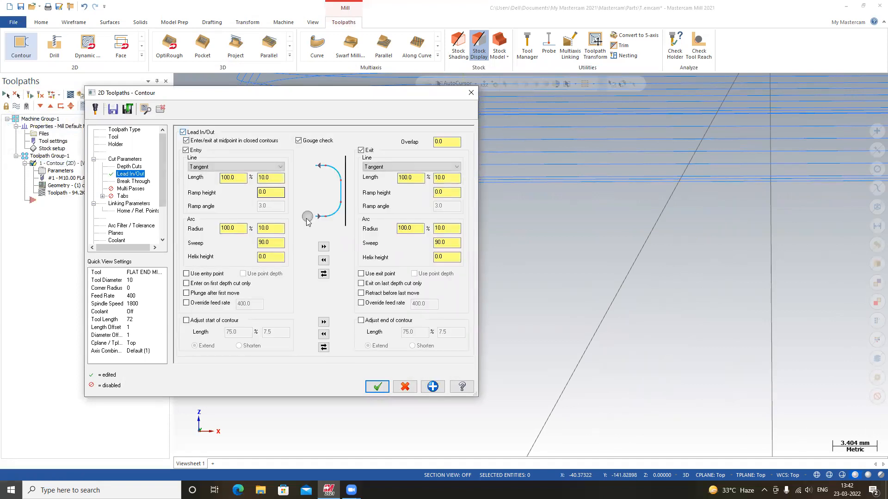
click(377, 387)
click(73, 95)
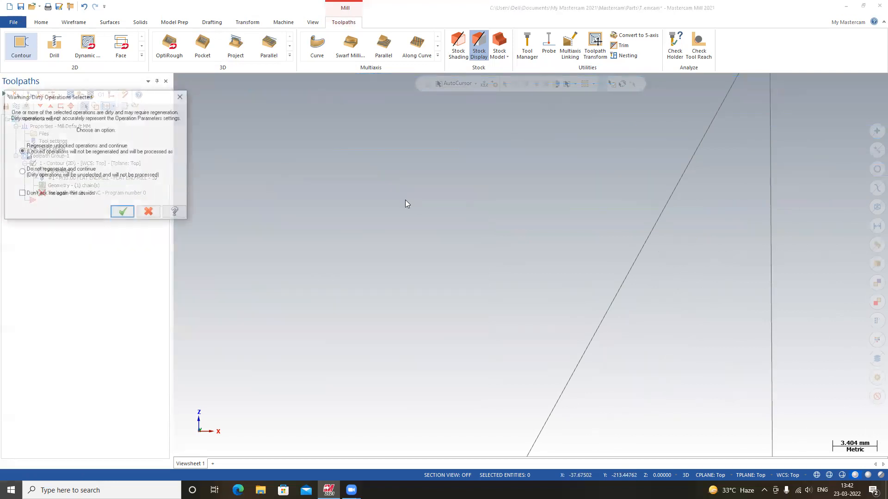
click(122, 211)
Step: Close the backplot and examine the lead-in and lead-out arcs of the regenerated contour from several angles
scroll(431, 237, down, 5)
middle_drag(520, 194, 516, 231)
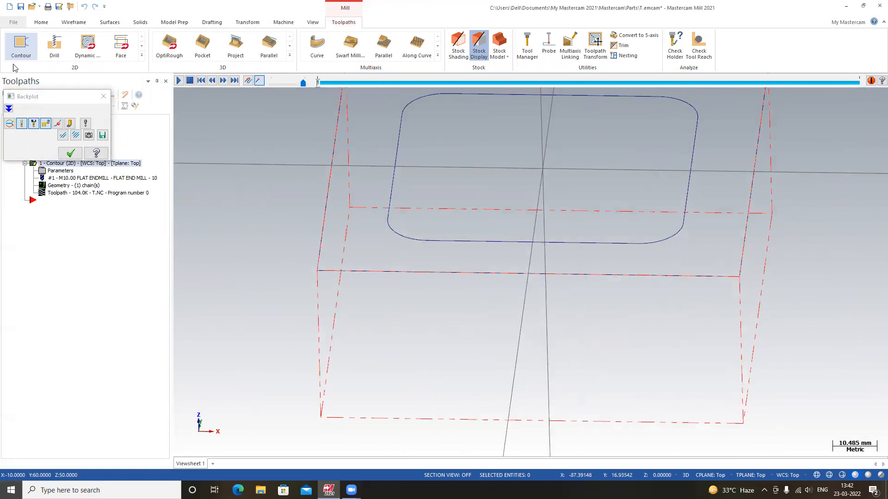
click(103, 96)
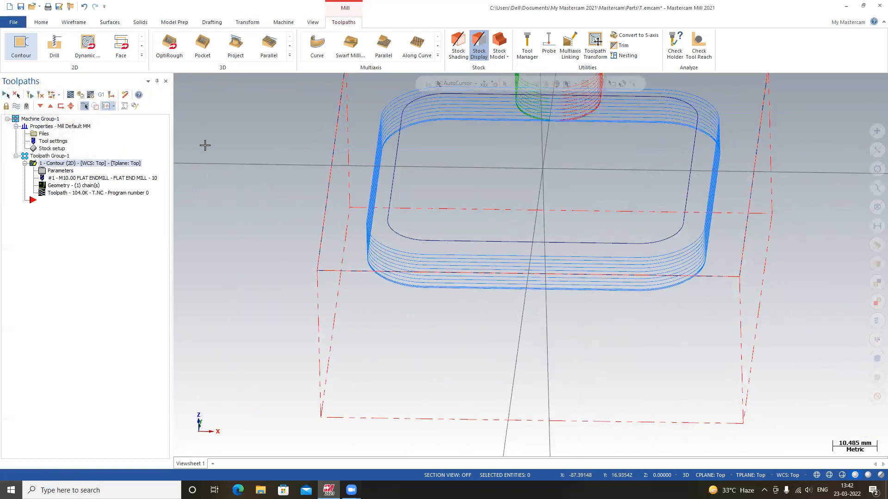
scroll(519, 200, up, 2)
scroll(545, 182, down, 5)
middle_drag(561, 140, 559, 161)
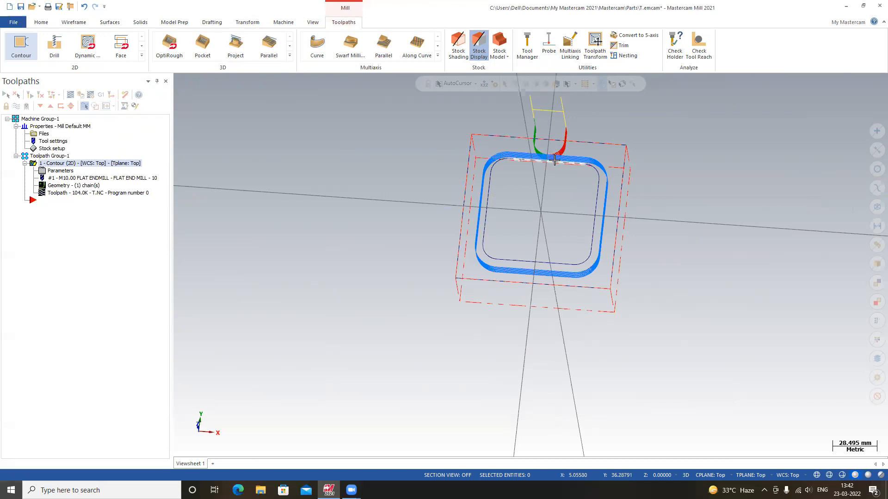
middle_drag(553, 169, 554, 147)
scroll(477, 163, up, 1)
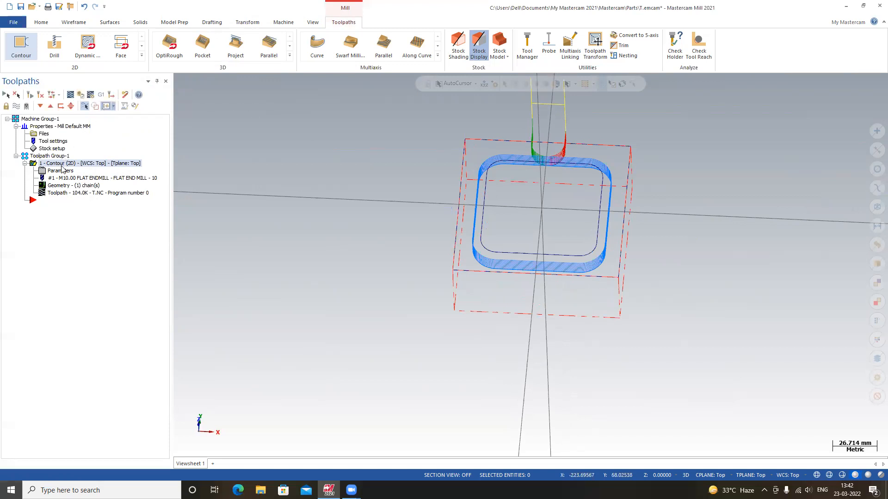
Step: Backplot the contour with its entry and exit moves, and close the backplot
click(62, 106)
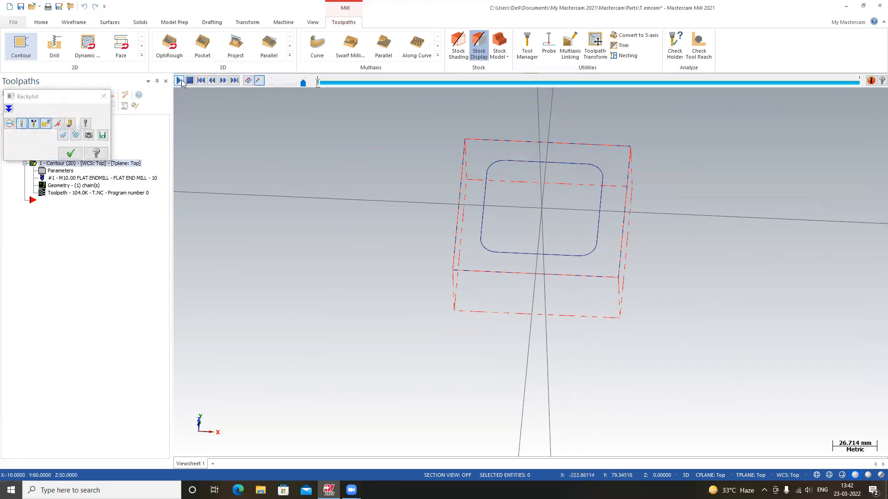
click(179, 81)
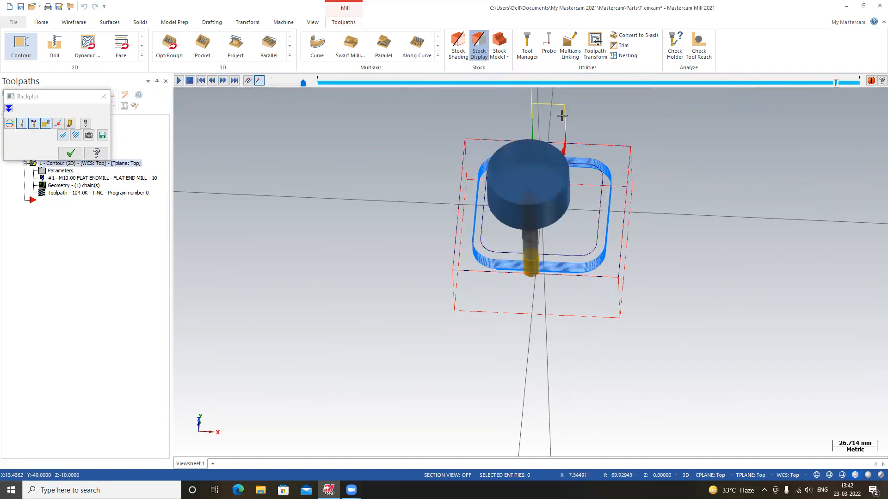
click(103, 96)
Step: Verify the contour with lead moves on the solid stock, inspect the cut groove and entry area, and close the simulator
click(84, 106)
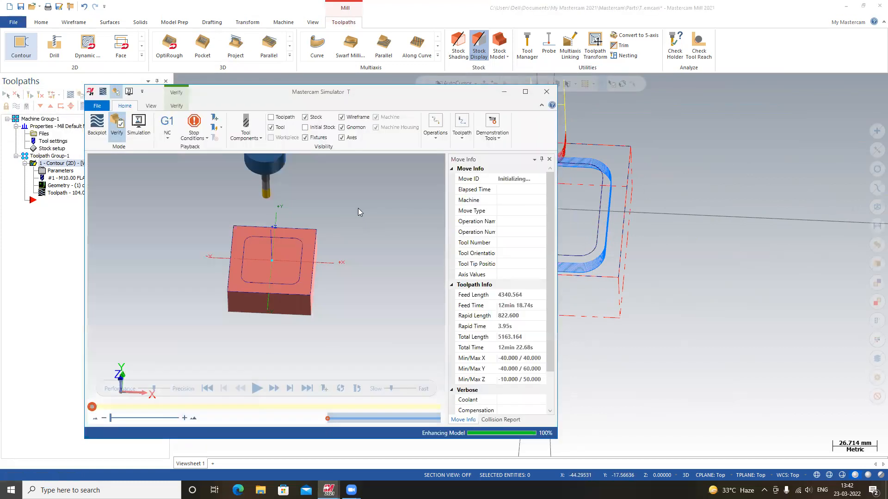
click(257, 389)
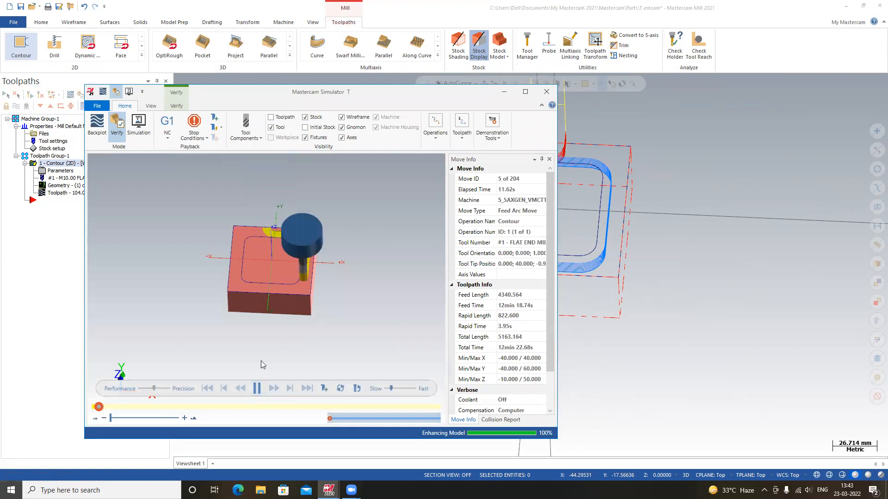
scroll(302, 262, down, 5)
scroll(265, 260, up, 5)
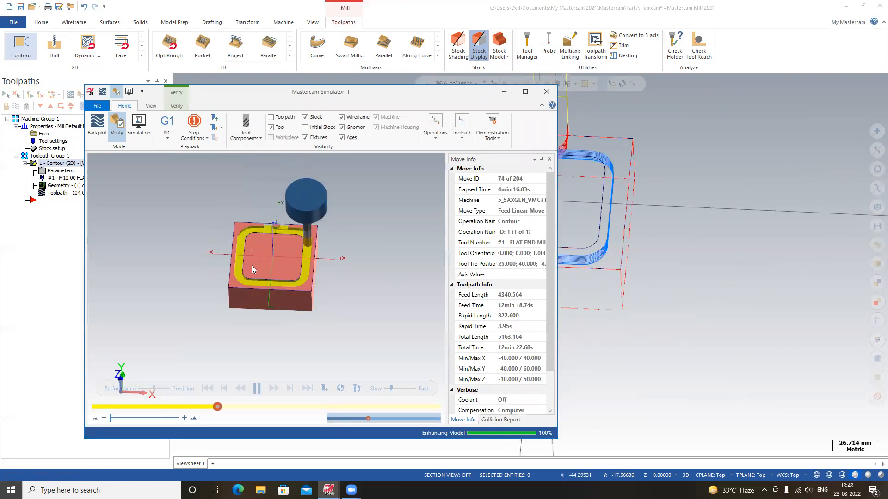
scroll(252, 265, up, 5)
scroll(313, 254, down, 3)
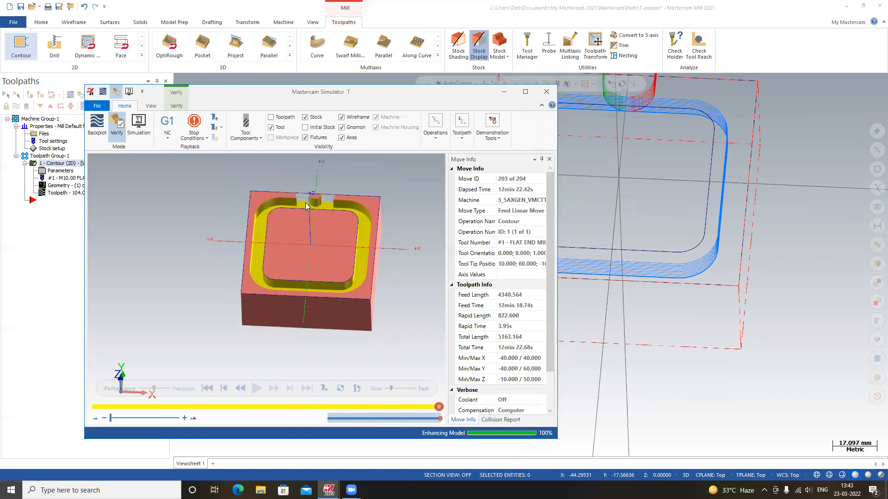
click(546, 92)
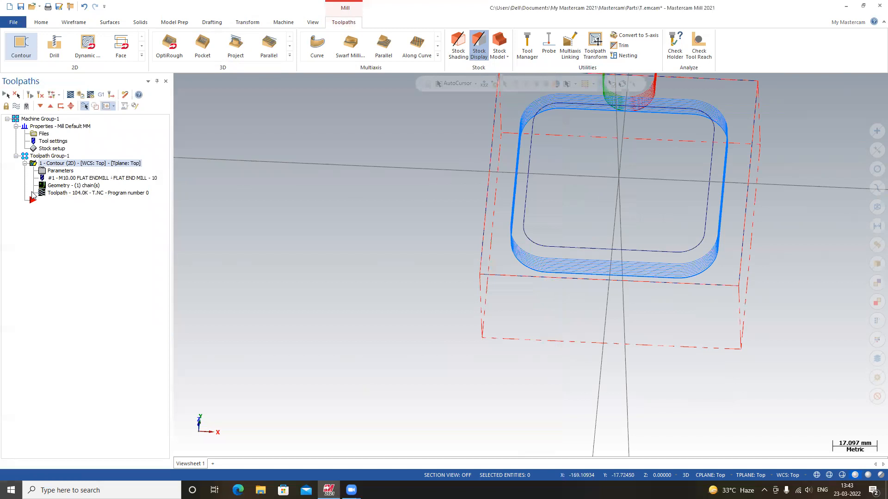
Step: Enable multi passes on the contour with 5 rough passes at 5.0 mm spacing, and regenerate the toolpath
click(56, 172)
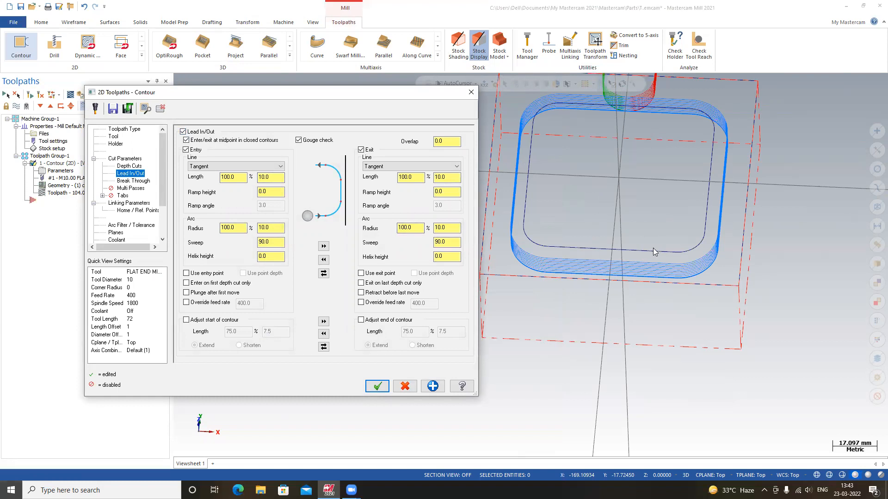
click(143, 182)
click(139, 188)
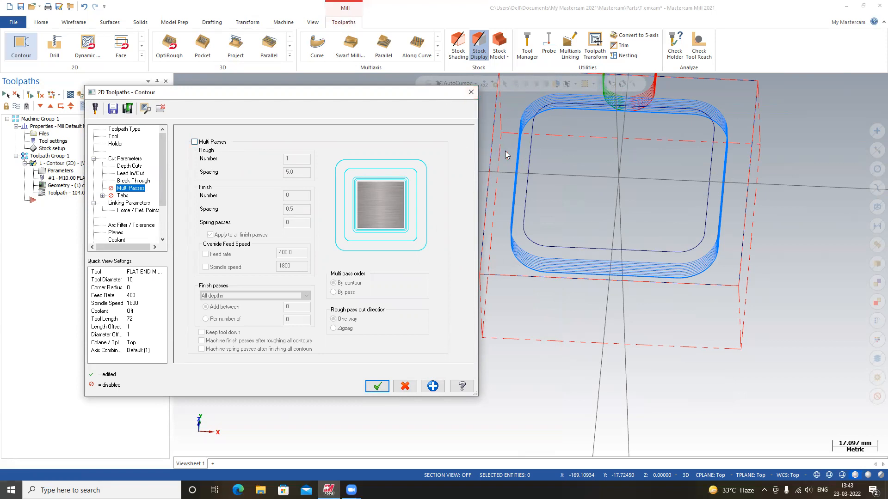
click(210, 143)
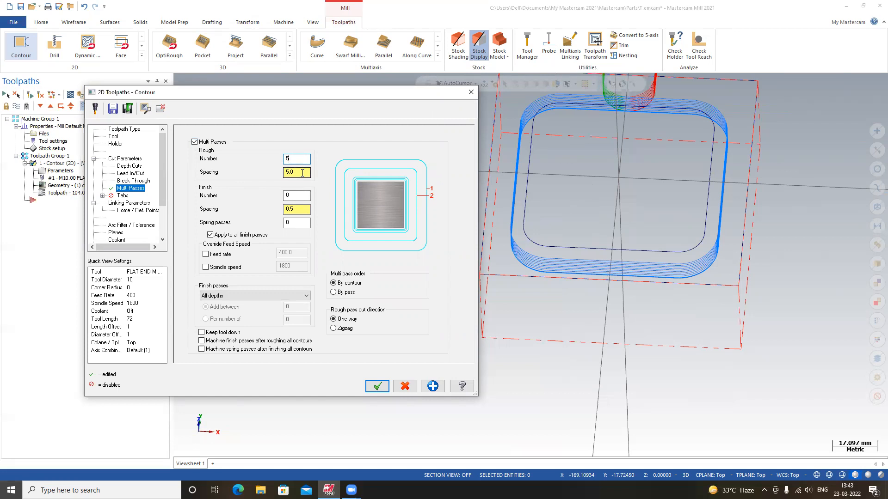
click(428, 387)
click(378, 386)
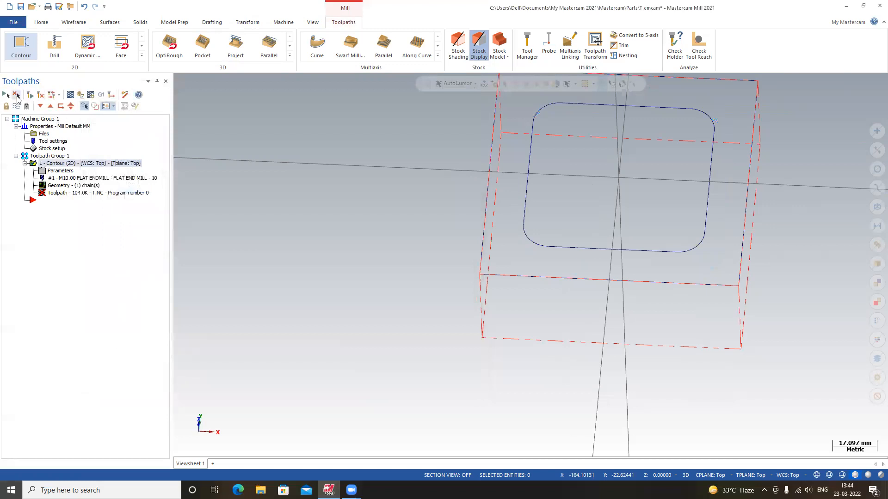
click(30, 95)
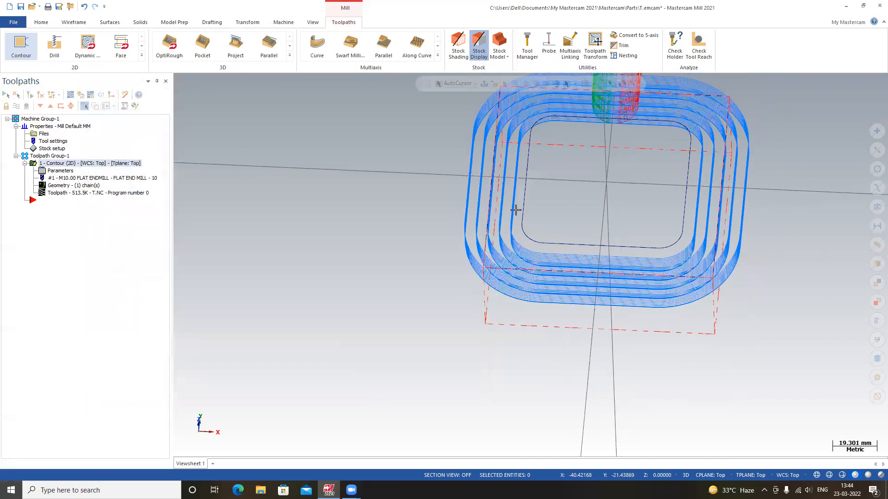
Step: Backplot the multi-pass contour, inspect its stepped passes from several angles, and close the backplot
scroll(527, 220, down, 1)
middle_drag(523, 258, 482, 227)
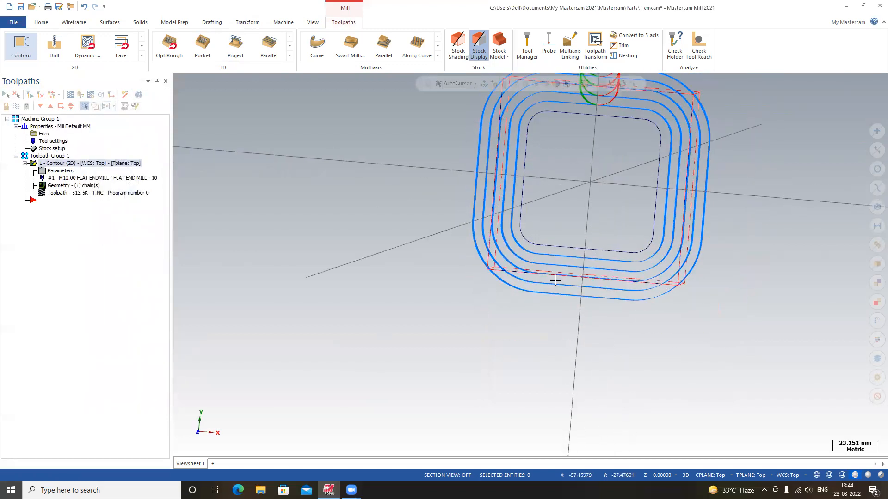
middle_drag(704, 137, 738, 203)
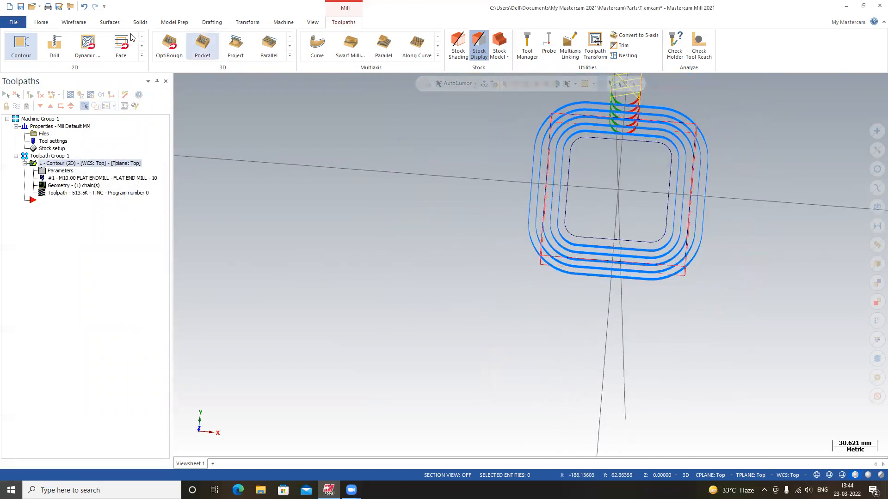
click(70, 94)
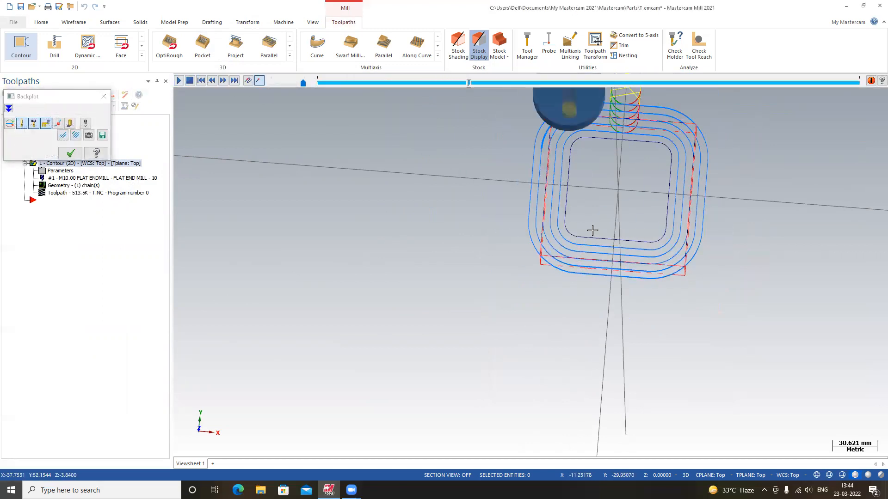
middle_drag(539, 234, 500, 259)
scroll(550, 265, up, 4)
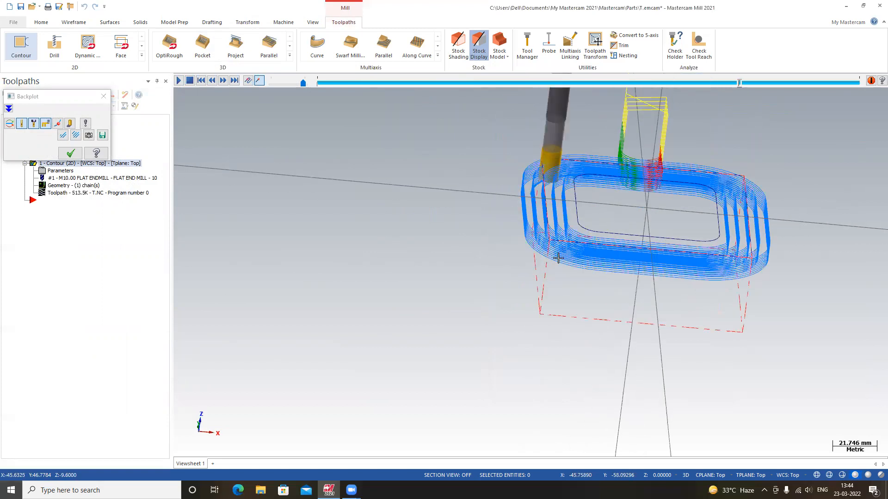
scroll(513, 242, up, 1)
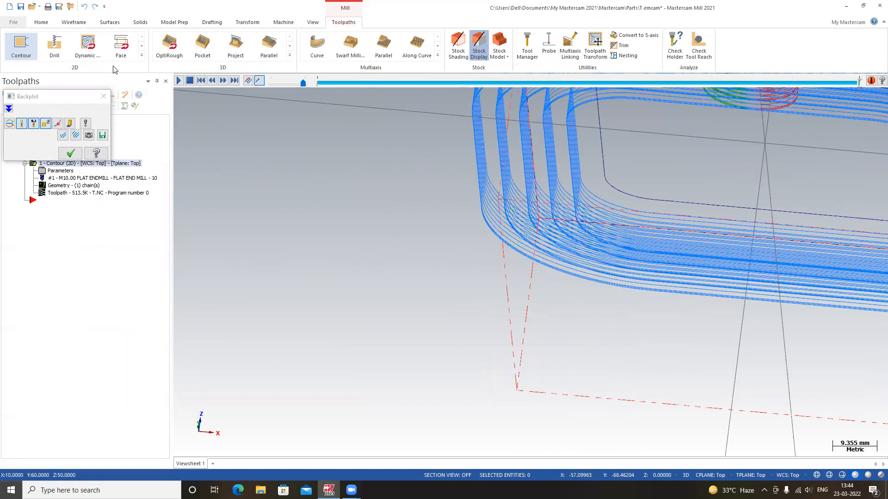
click(104, 97)
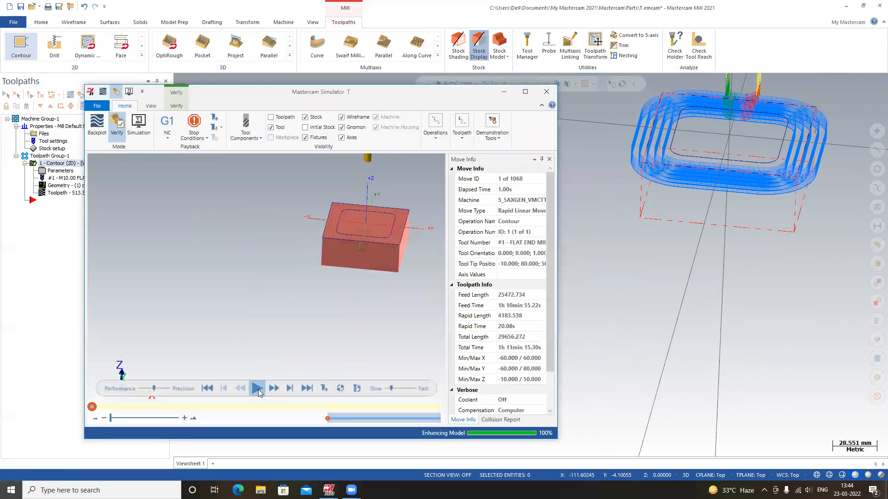
Step: Verify the multi-pass contour on the solid stock, inspect the cleared area around the raised square, and close the simulator
click(258, 389)
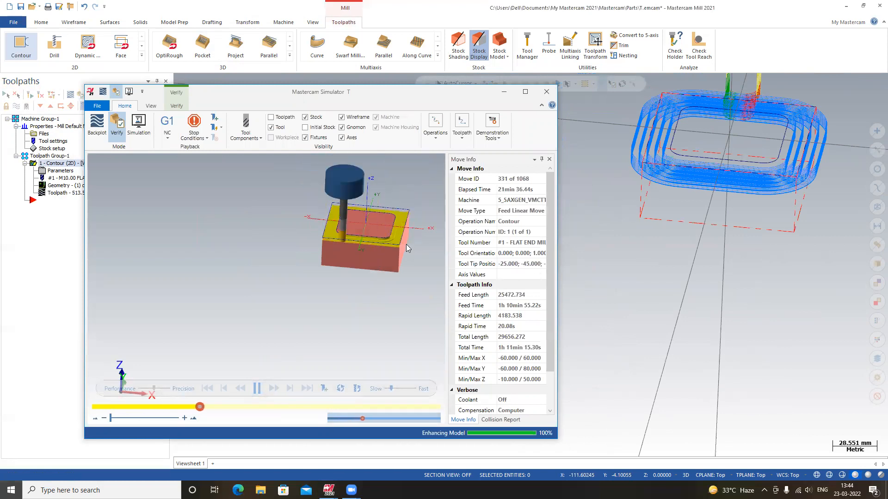
middle_drag(316, 277, 319, 298)
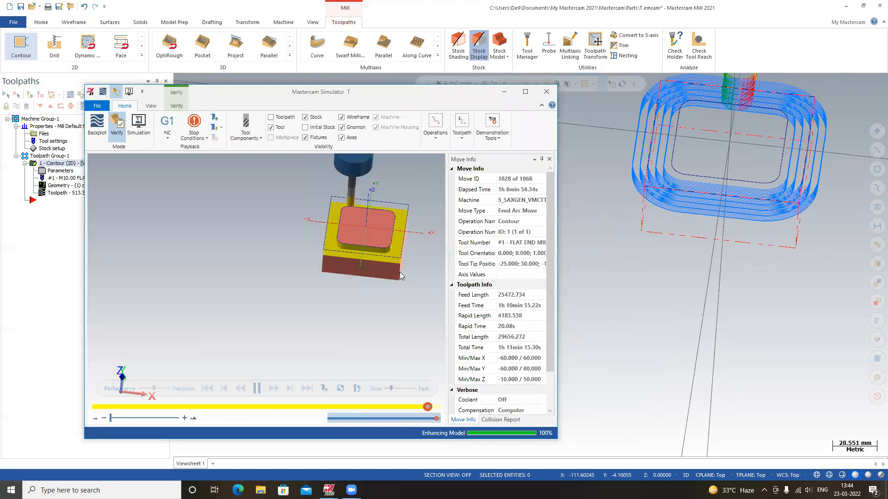
scroll(393, 250, up, 2)
scroll(375, 213, up, 3)
scroll(370, 187, down, 6)
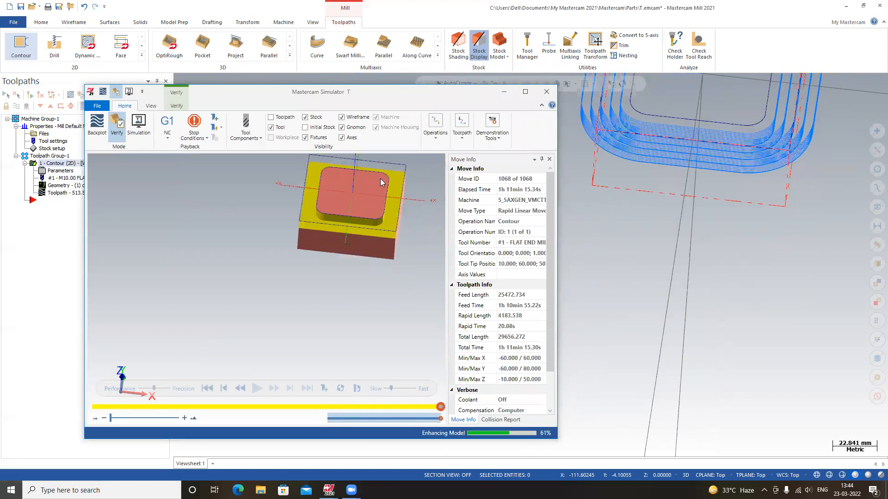
scroll(393, 166, up, 2)
scroll(393, 164, up, 5)
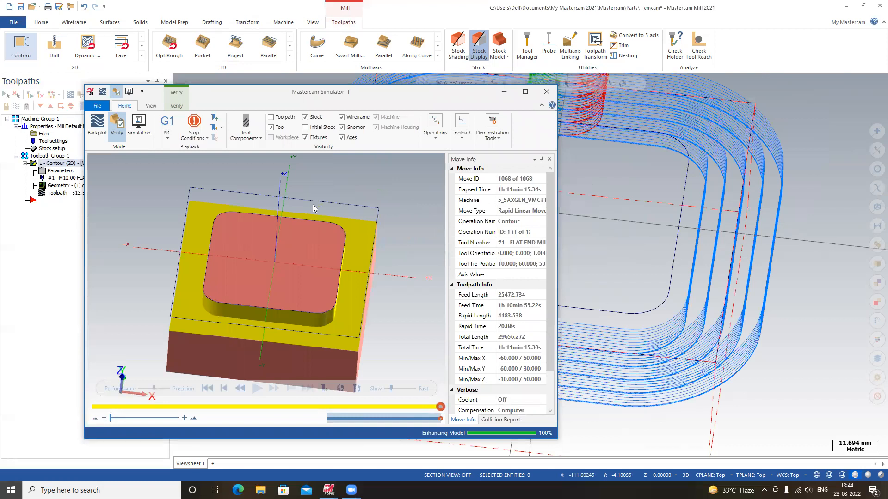
click(546, 92)
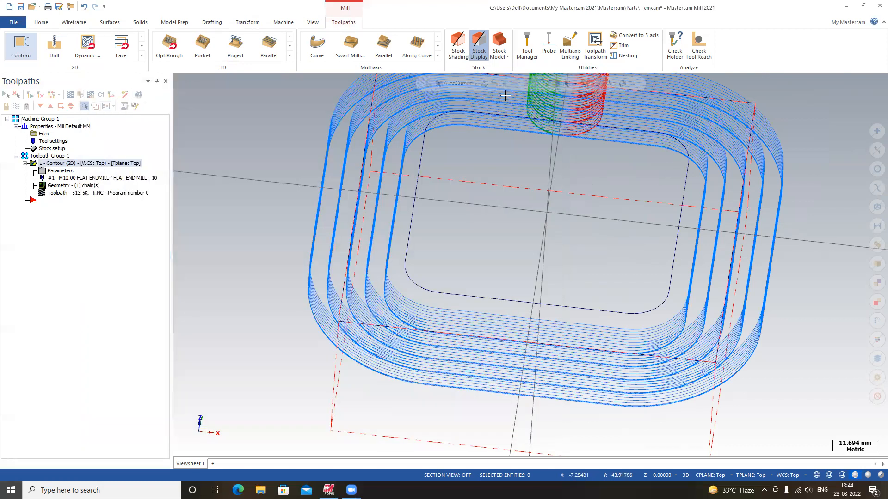
Step: Review the contour's tabs settings and linking parameters, and accept the toolpath parameters
scroll(604, 231, down, 1)
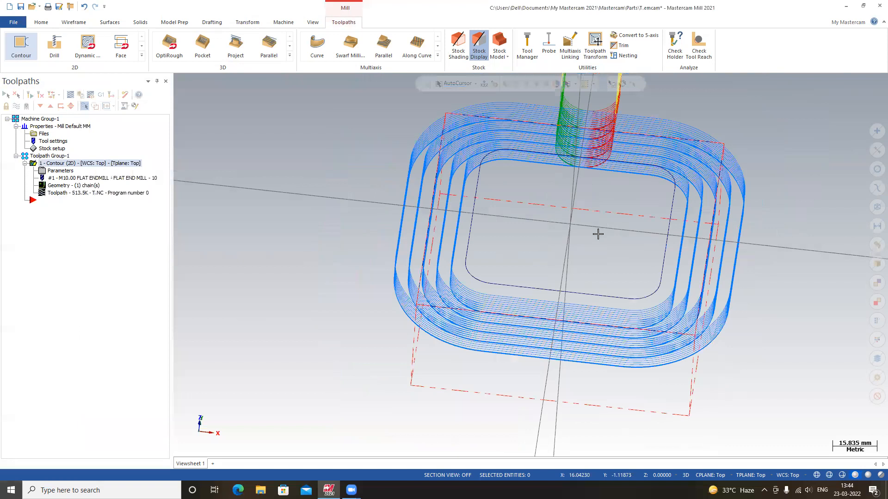
scroll(597, 235, down, 1)
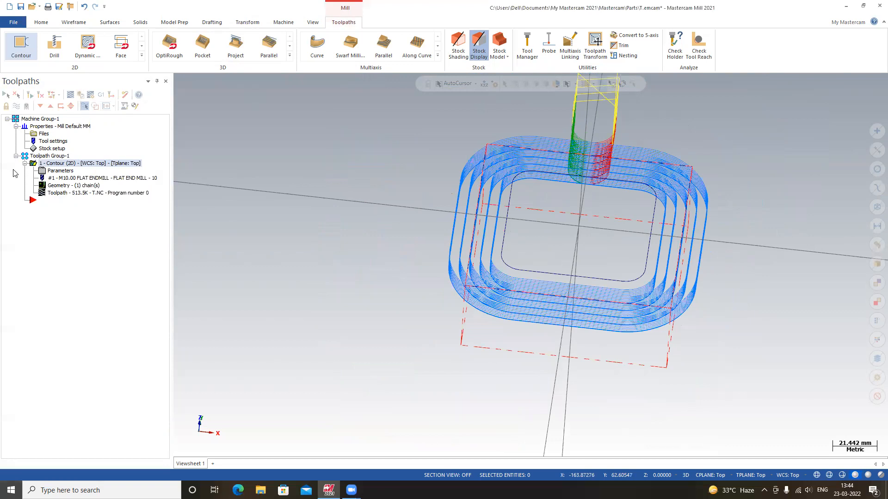
click(60, 171)
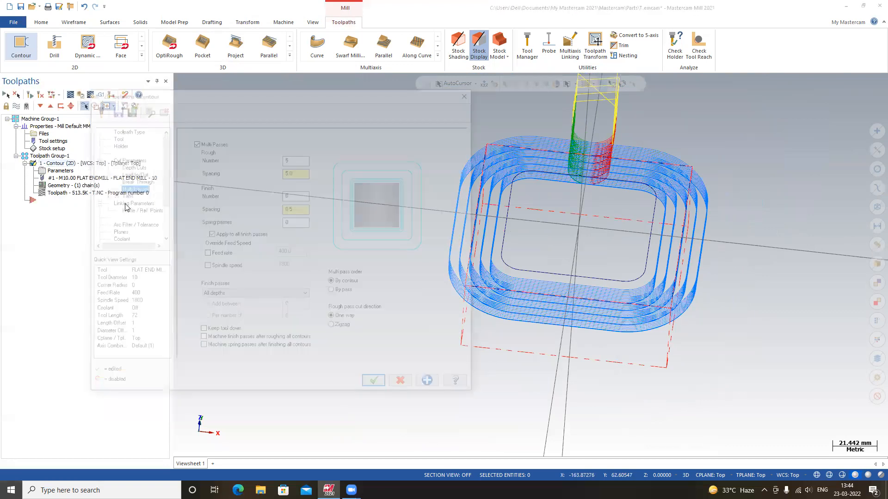
click(122, 198)
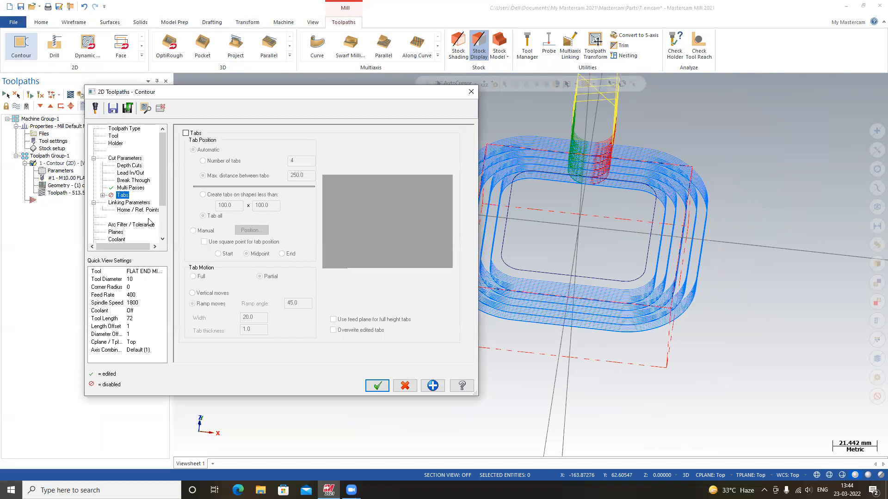
click(143, 205)
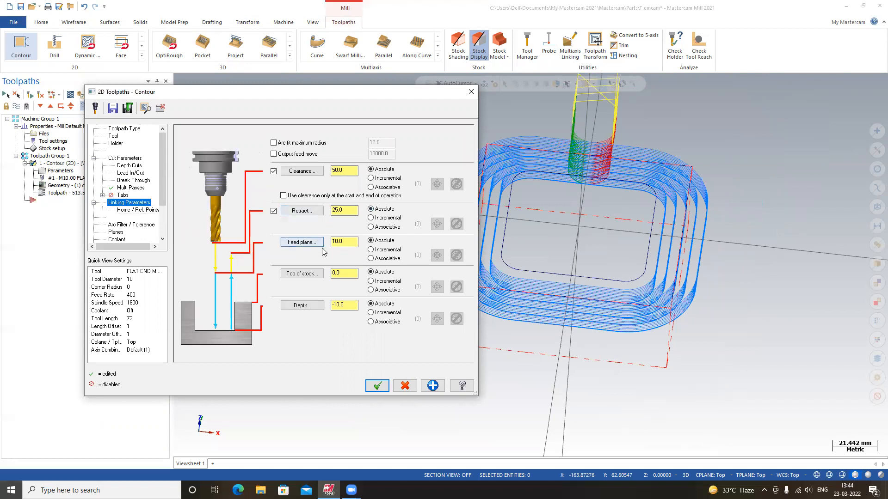
click(378, 386)
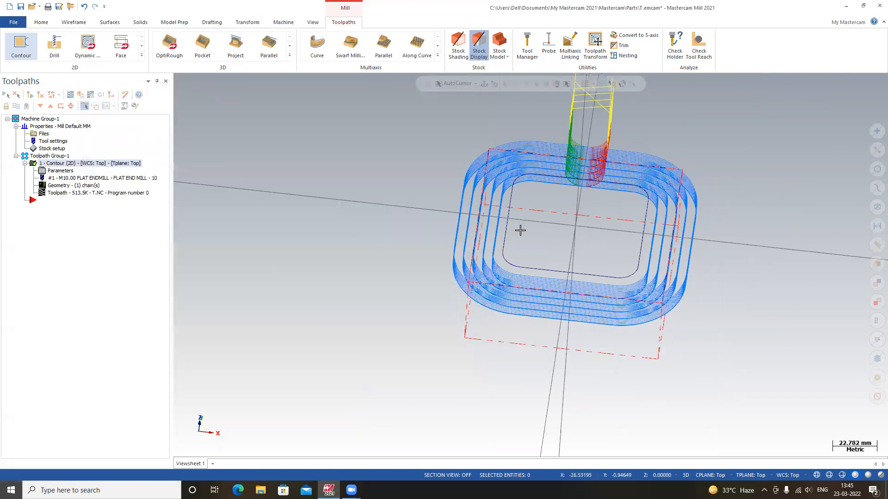
scroll(522, 231, down, 1)
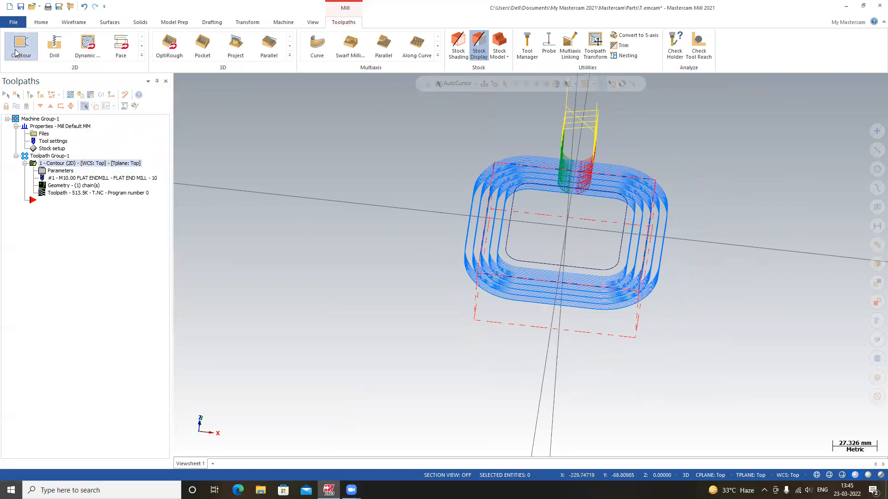
Step: Open the existing circular part with three inner pocket profiles, saving the current part over the existing T.emcam
click(13, 22)
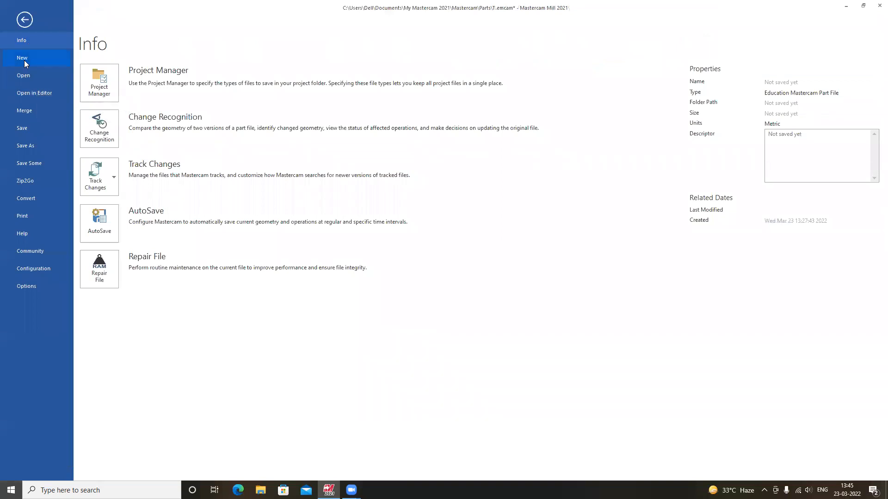
click(49, 75)
click(286, 70)
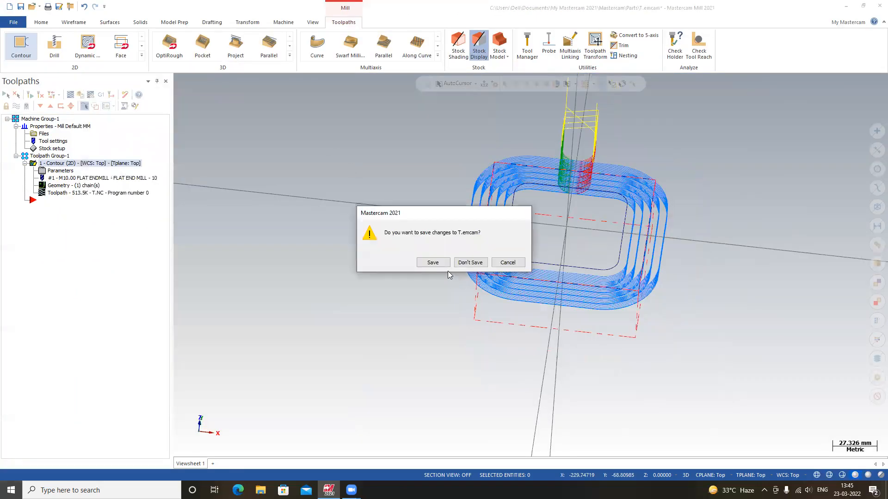
click(438, 263)
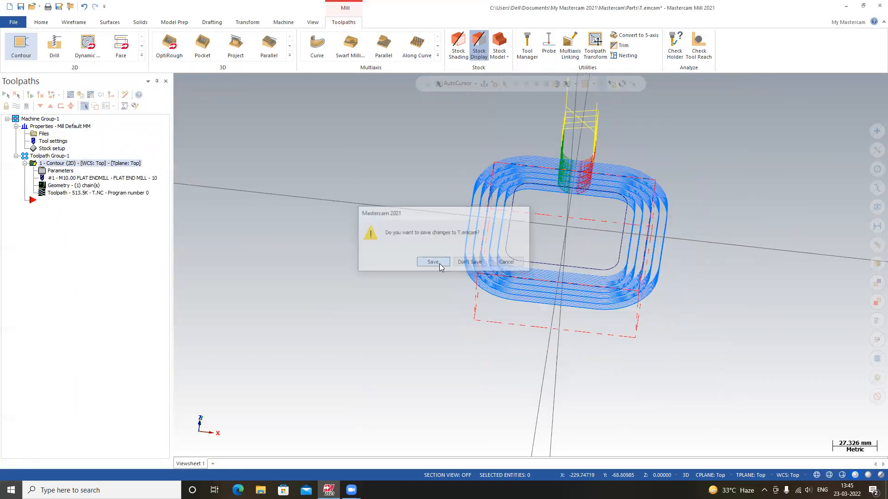
click(370, 234)
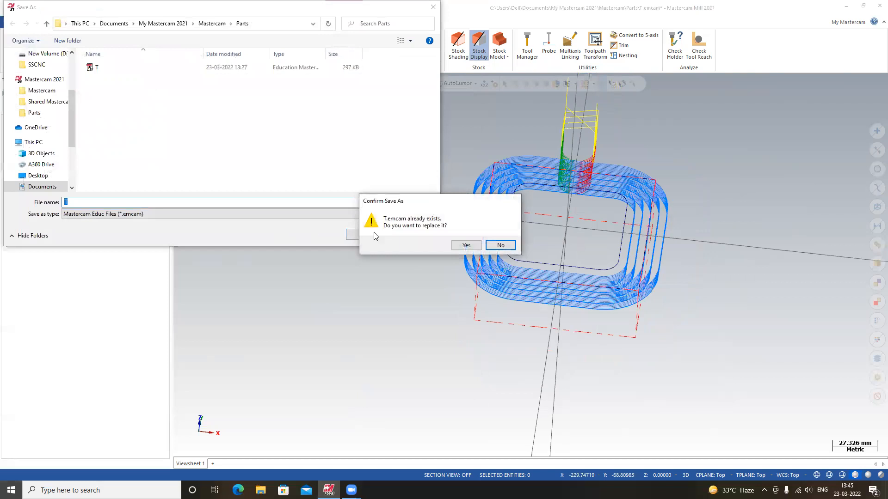
click(452, 244)
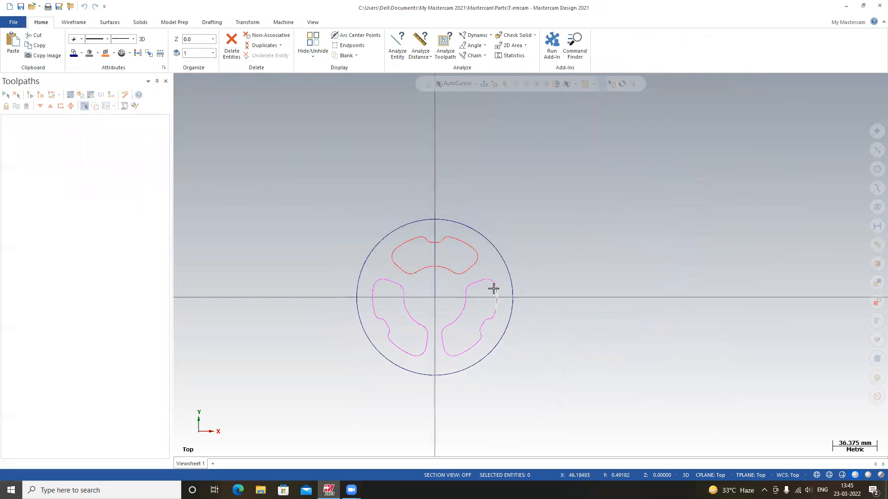
Step: Examine the outer circle and its three inner pocket profiles, and restore the top view
scroll(476, 314, up, 2)
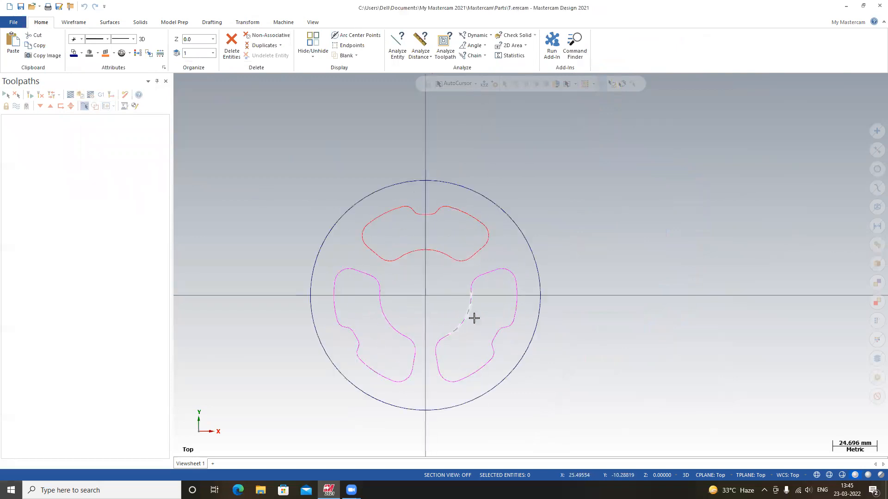
scroll(578, 267, down, 4)
scroll(517, 367, up, 3)
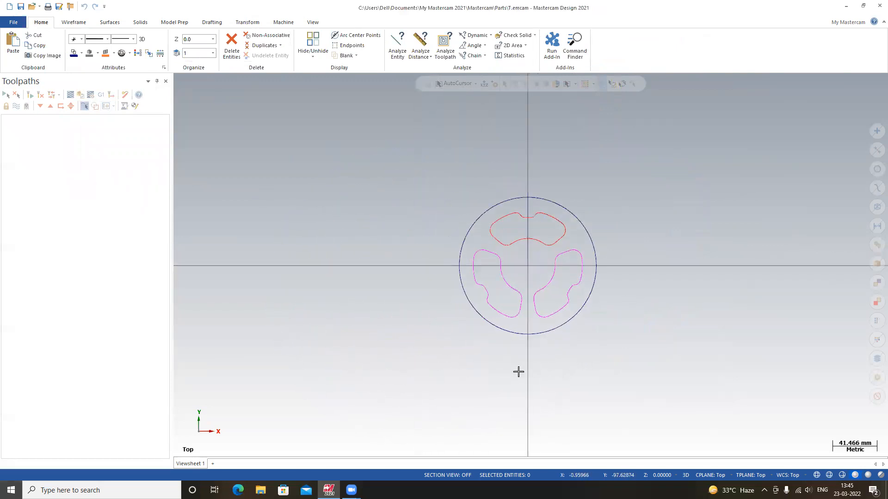
mouse_move(515, 332)
middle_down()
mouse_move(521, 317)
mouse_move(509, 347)
middle_up()
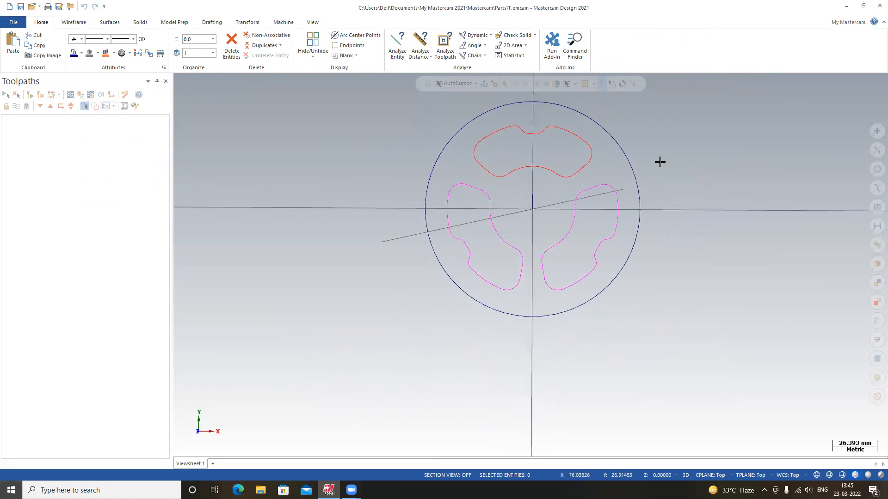
scroll(606, 240, down, 1)
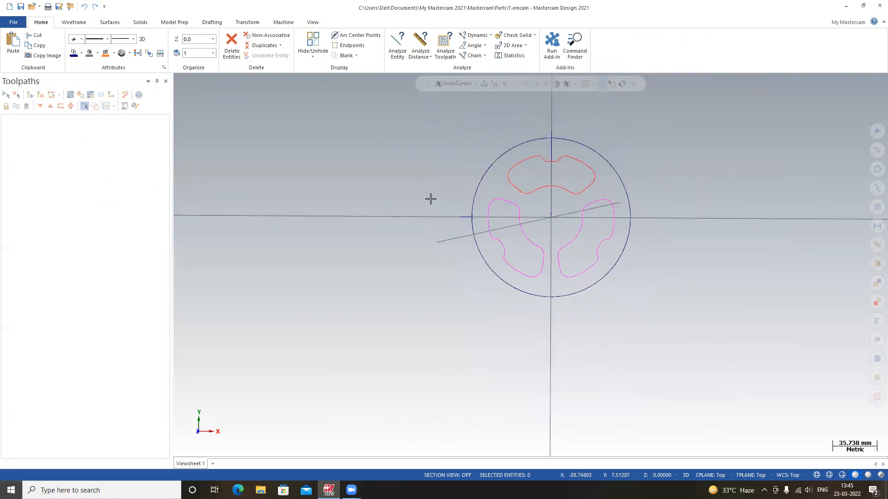
scroll(485, 271, down, 1)
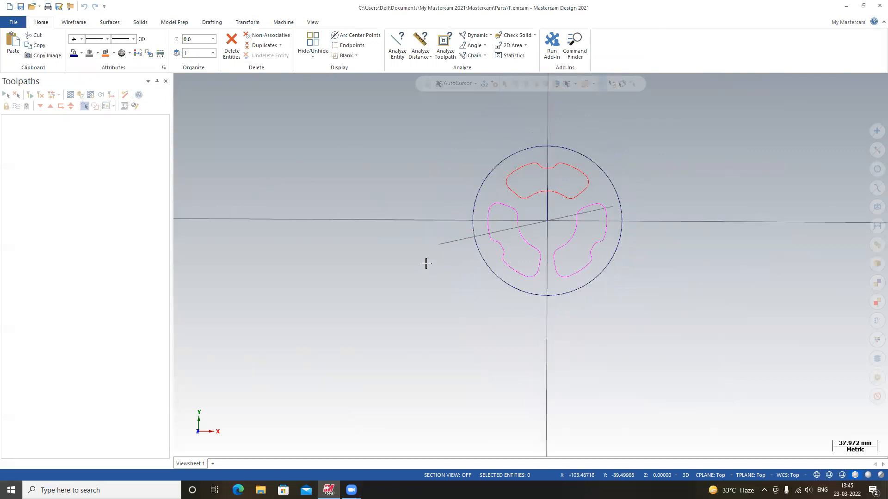
right_click(754, 231)
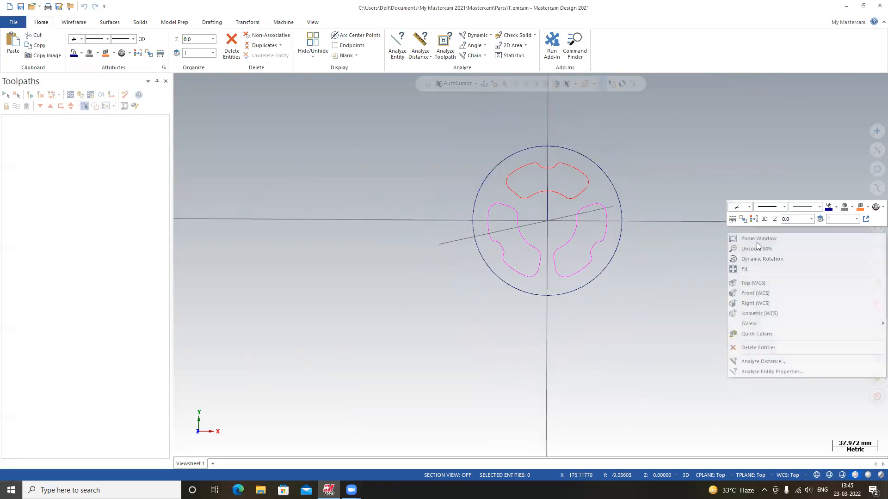
click(771, 280)
scroll(632, 235, down, 1)
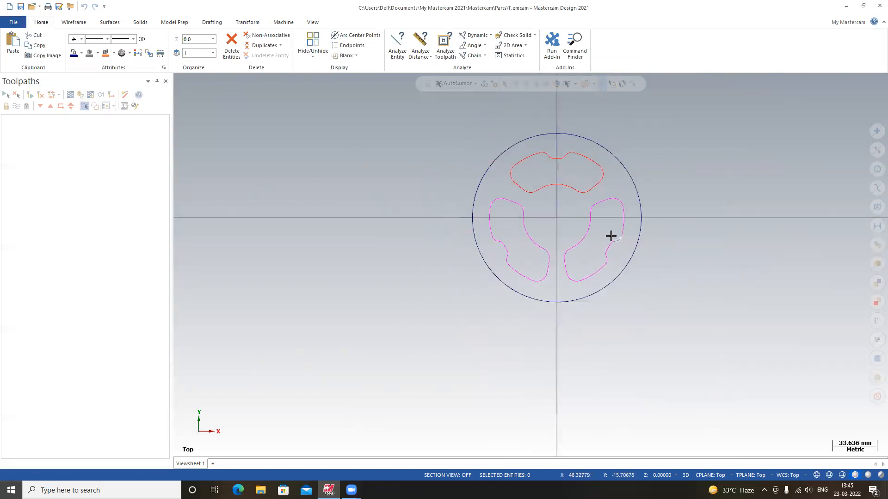
Step: Draw a rectangle anchored to its center at the origin around the circular part, with width and height 150 mm
click(73, 23)
click(277, 44)
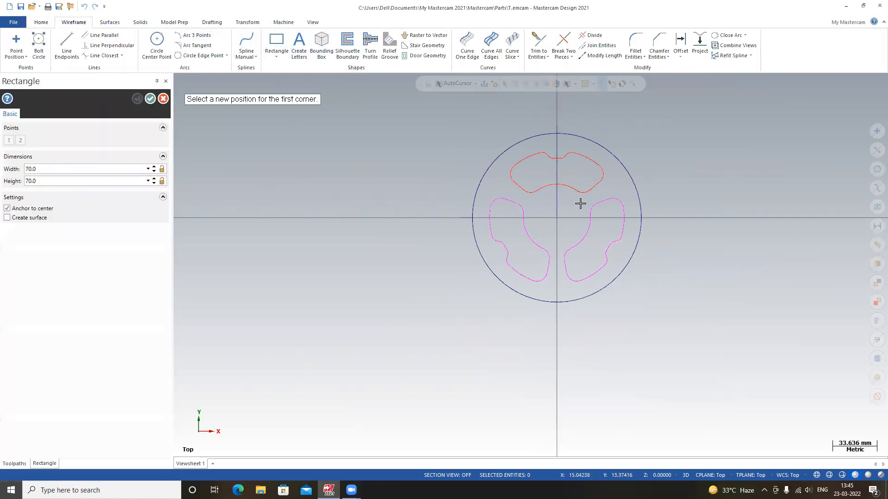
click(557, 218)
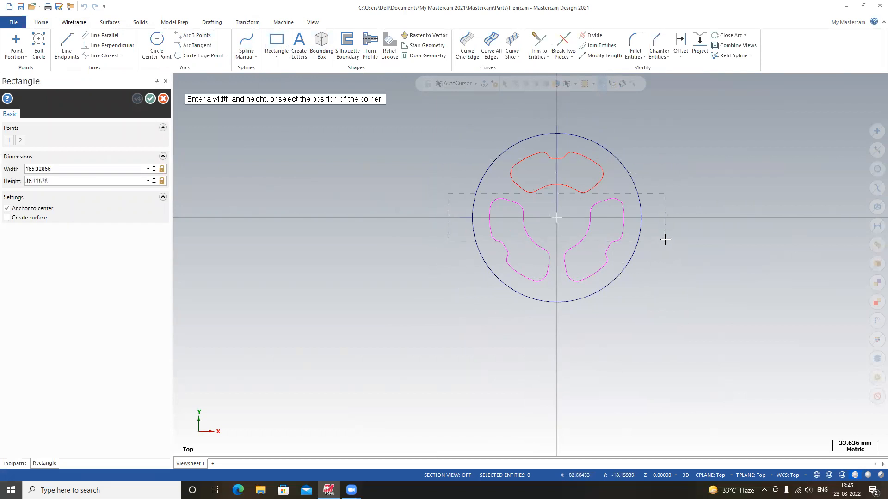
click(651, 314)
click(82, 169)
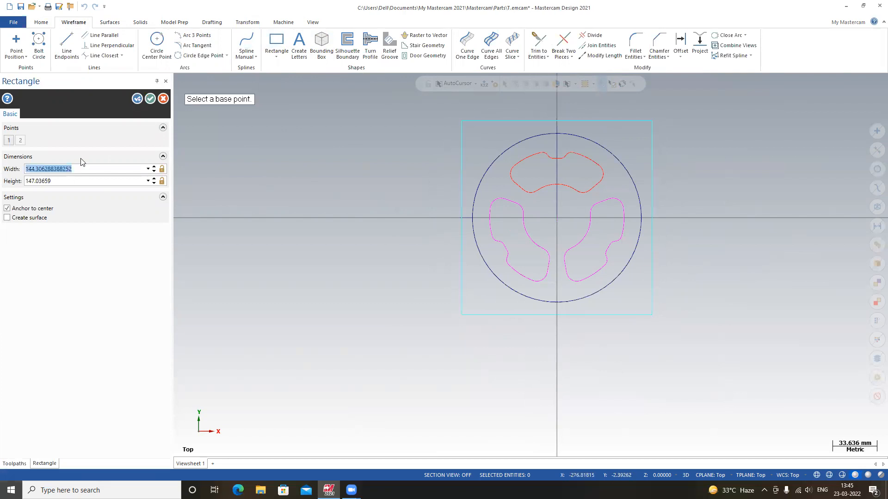
text(150.0)
key(Return)
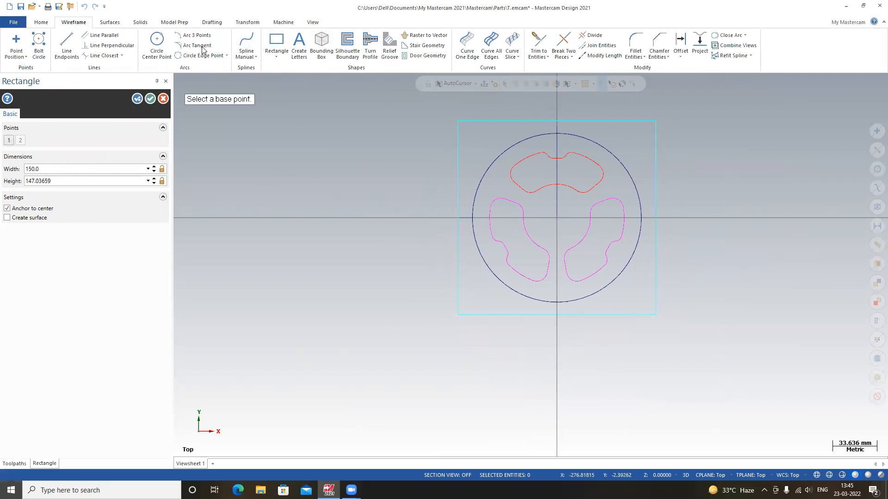
click(90, 181)
text(150)
key(Return)
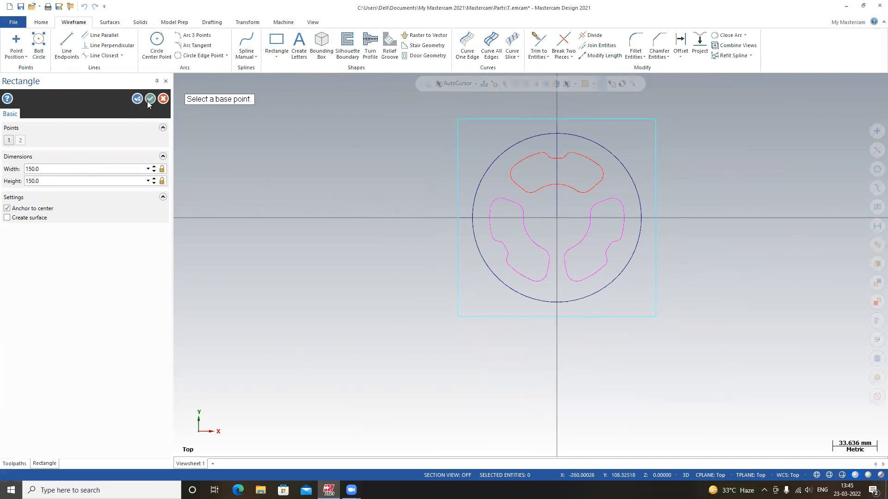
Step: Accept the square and add a default mill machine group to the part
scroll(603, 228, down, 1)
mouse_move(598, 248)
middle_down()
mouse_move(598, 209)
mouse_move(592, 243)
middle_up()
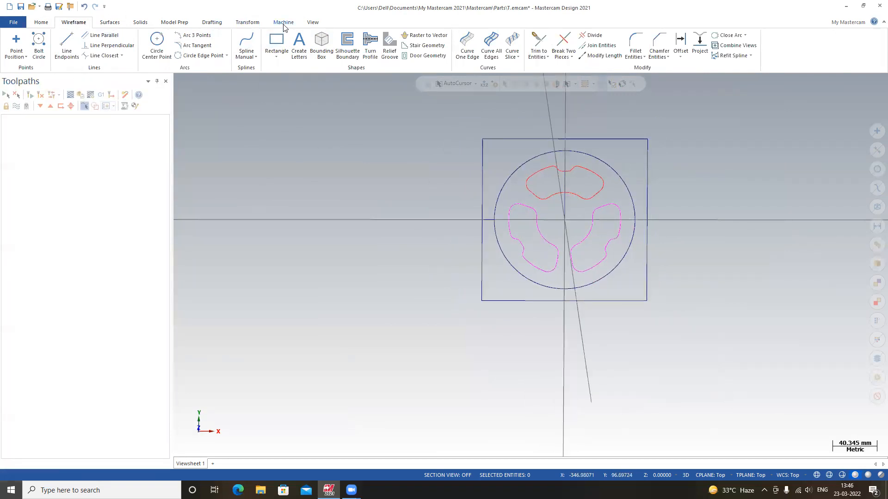
click(284, 23)
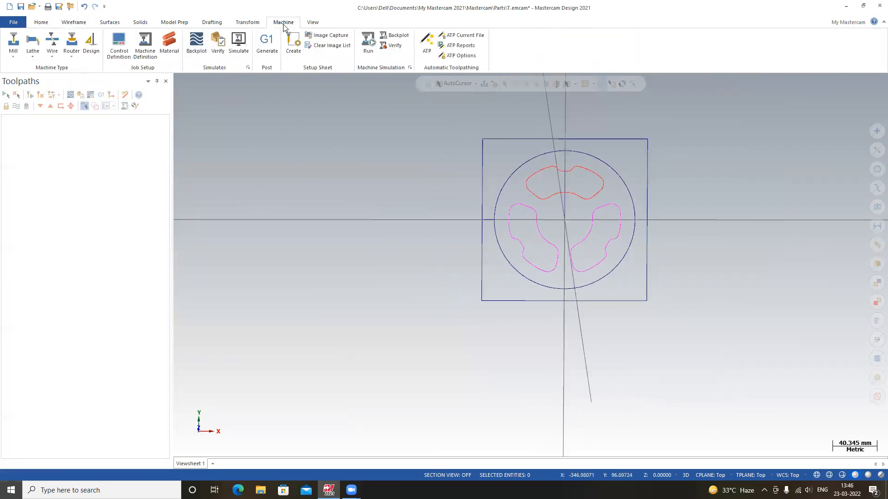
click(15, 49)
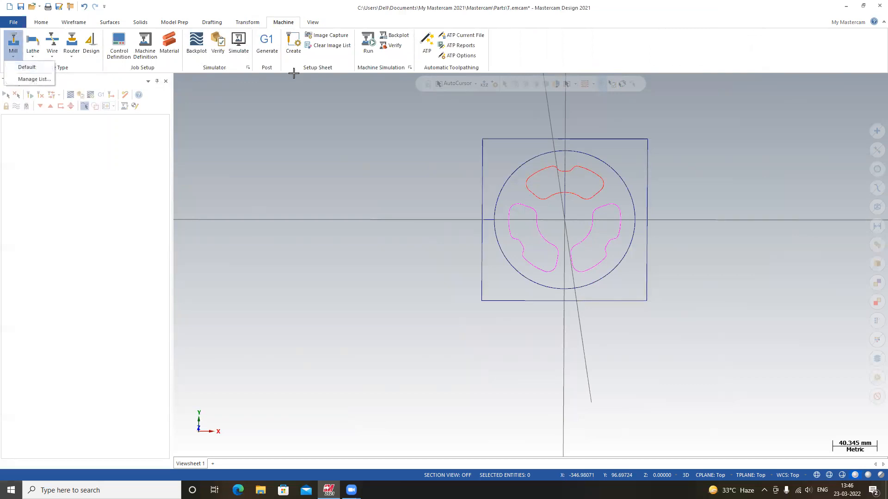
click(26, 67)
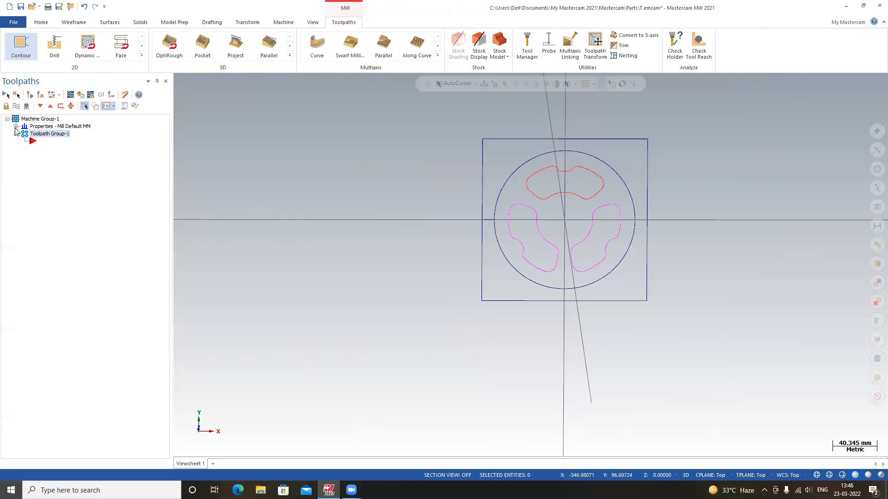
Step: Define rectangular stock from the opposite corners of the outer square, with a Z thickness of 50 mm
click(16, 126)
click(51, 149)
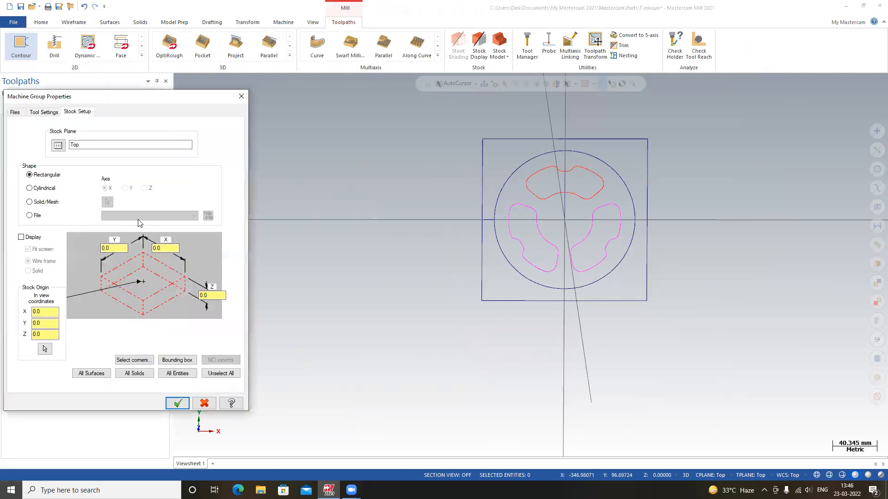
click(129, 360)
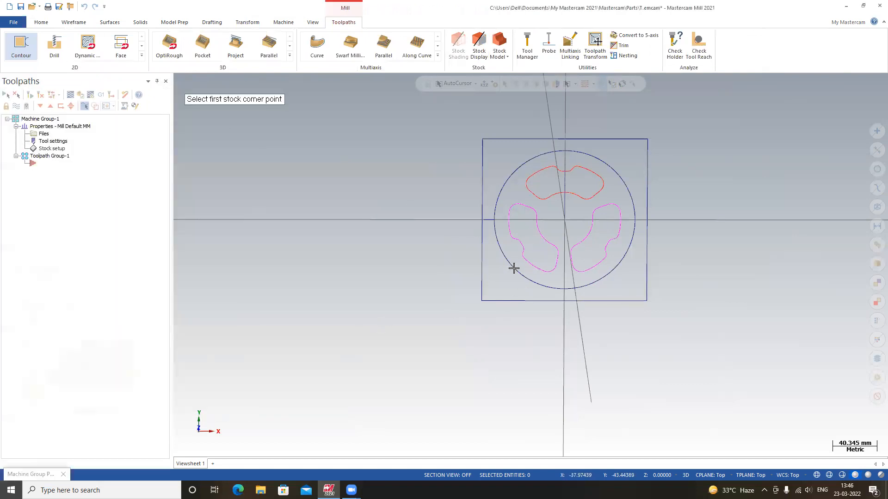
click(481, 300)
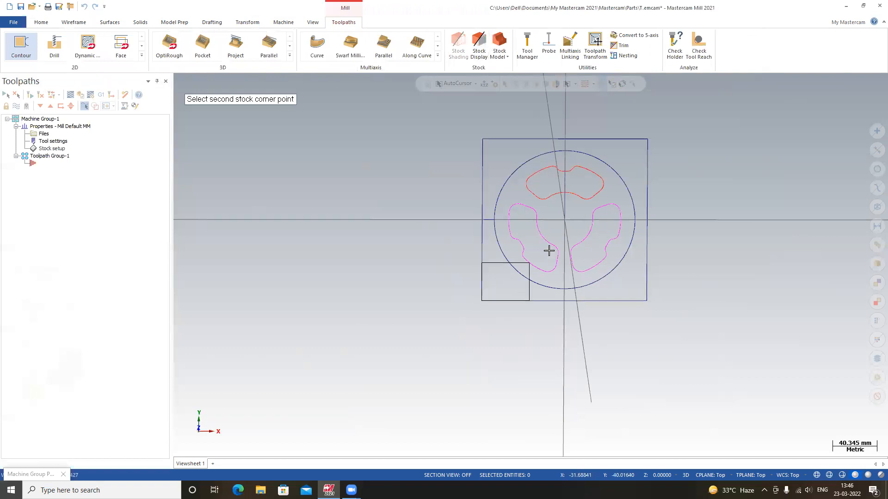
click(646, 138)
click(216, 295)
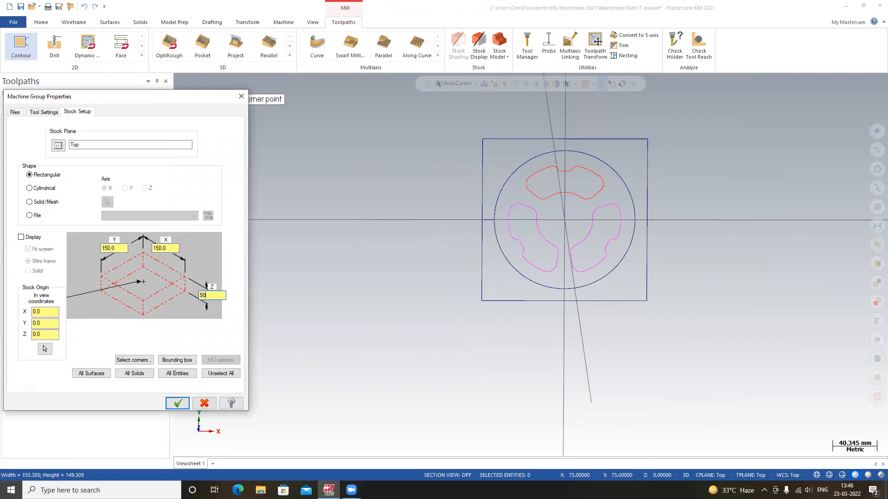
click(178, 404)
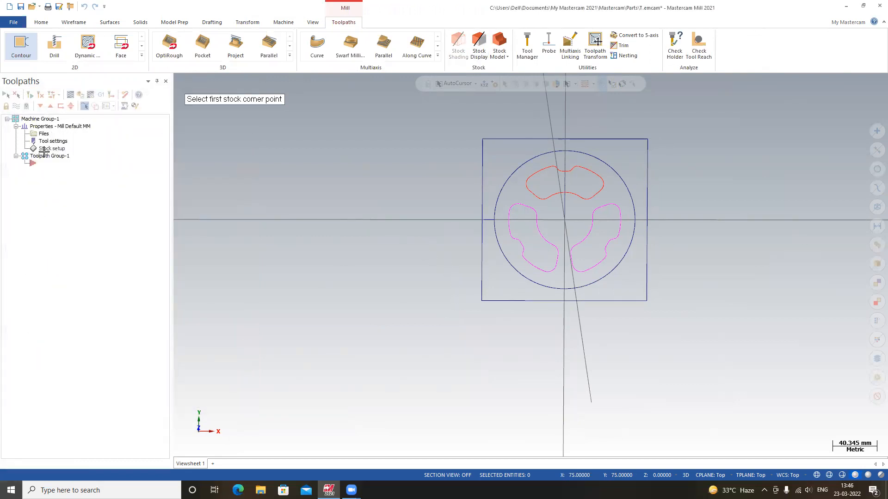
Step: Recheck the stock setup, accept it, and display the stock boundary around the part
key(Escape)
click(51, 149)
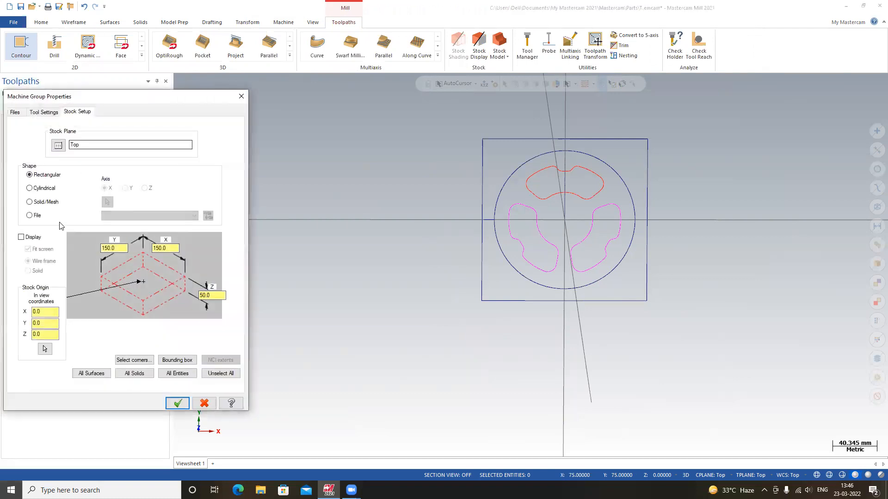
click(178, 404)
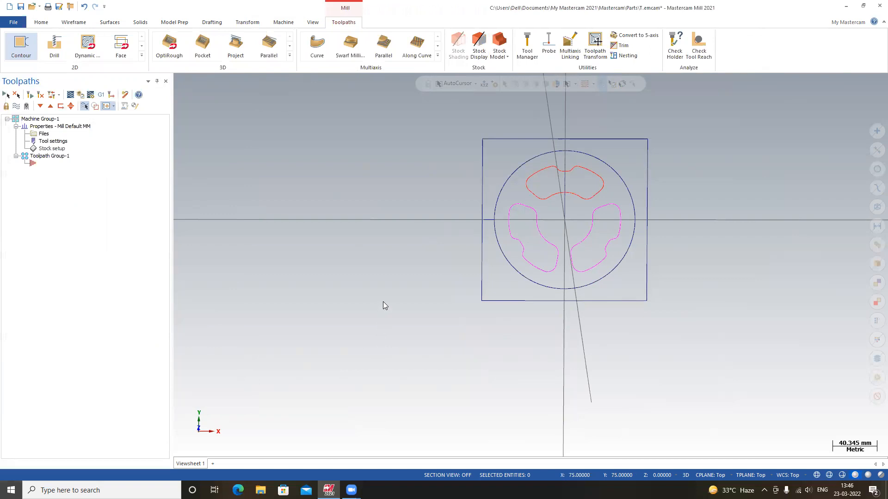
middle_drag(524, 366, 548, 256)
scroll(548, 255, up, 5)
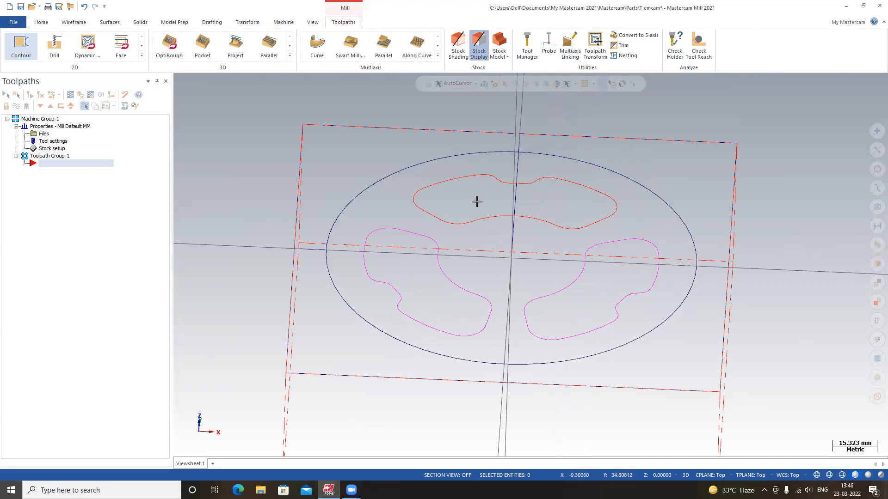
scroll(422, 212, down, 3)
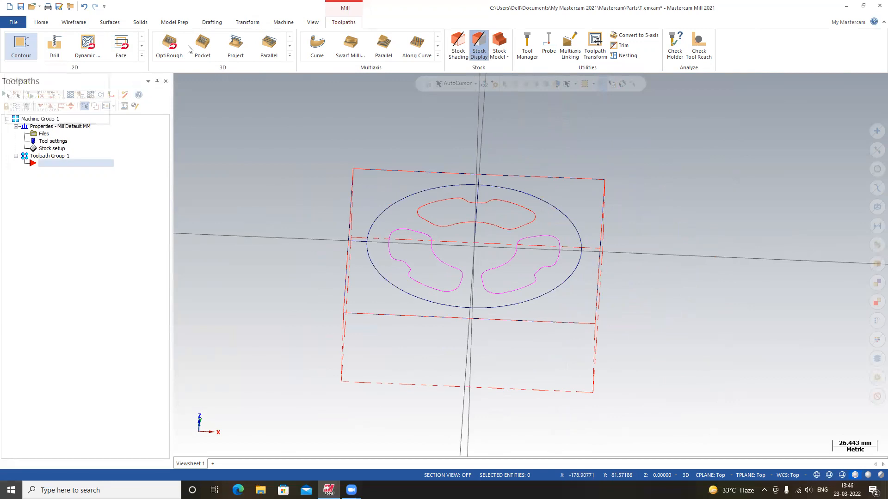
Step: Start a 2D contour toolpath using the outer circle as its chain
click(36, 49)
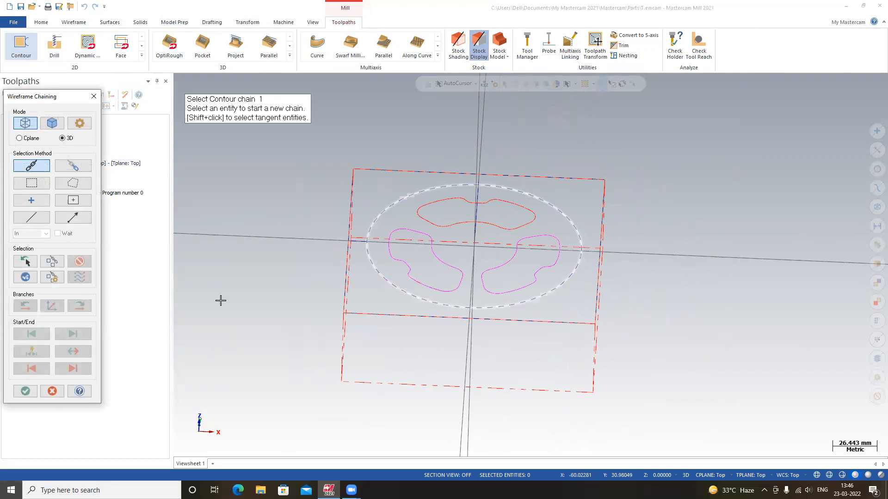
click(580, 248)
click(25, 391)
Step: Set the 10 mm flat endmill to tool number 1, with feed rate 400 and plunge rate 100
click(113, 136)
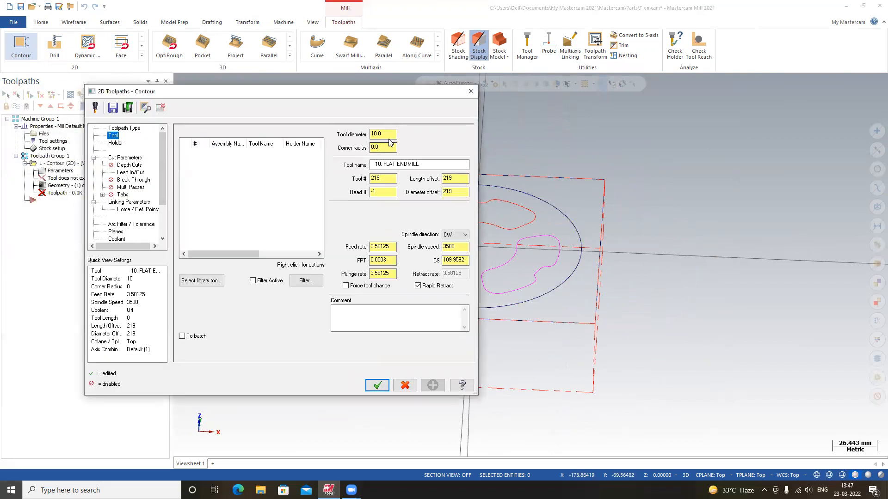
click(385, 178)
text(1)
click(384, 247)
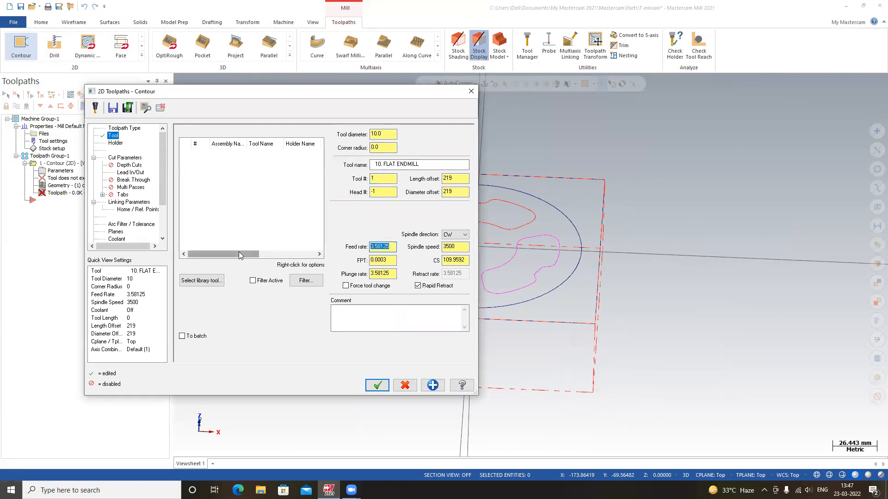
text(400)
key(Tab)
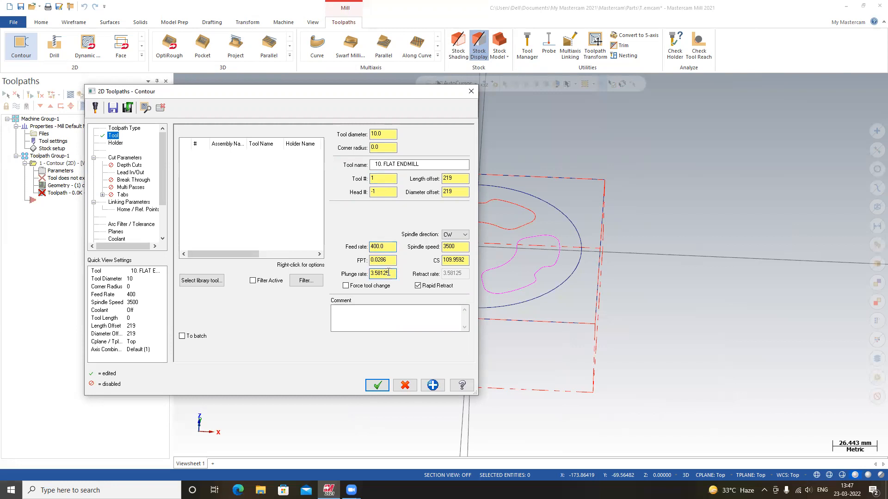
text(100.0)
Step: Enable depth cuts with a 1 mm maximum rough step and 2 finish cuts, and enter the finish step
click(115, 142)
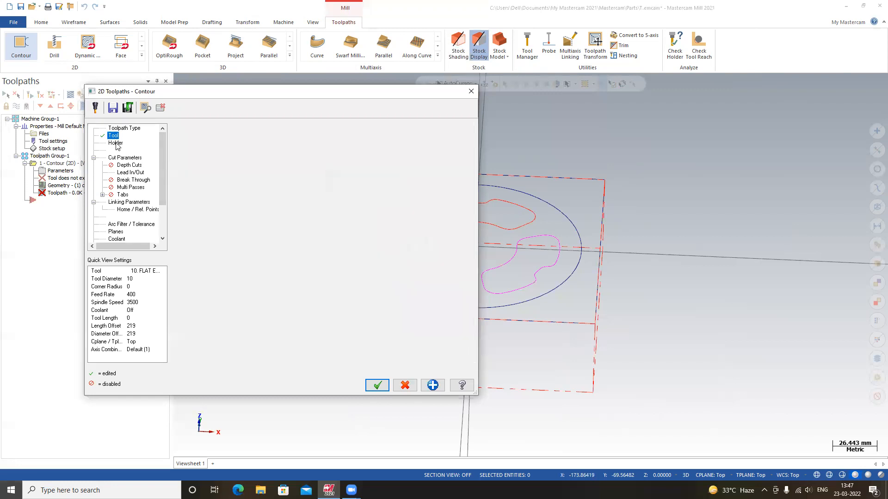
click(124, 158)
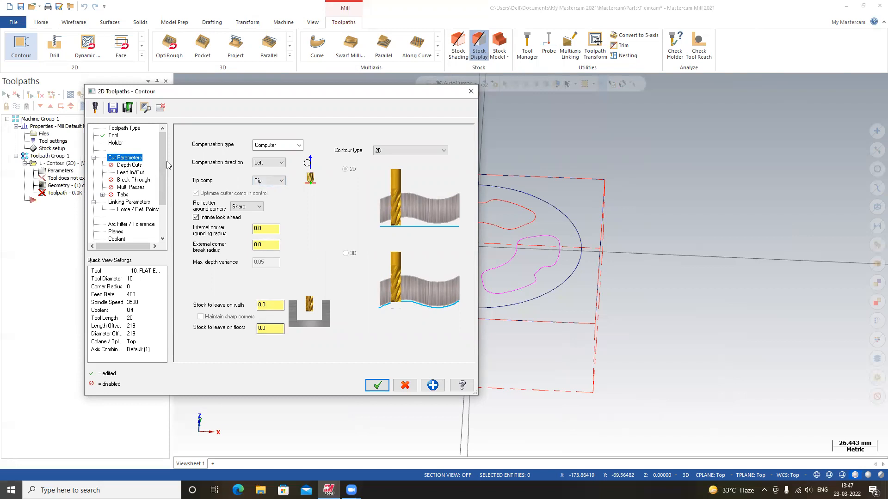
click(127, 166)
click(217, 160)
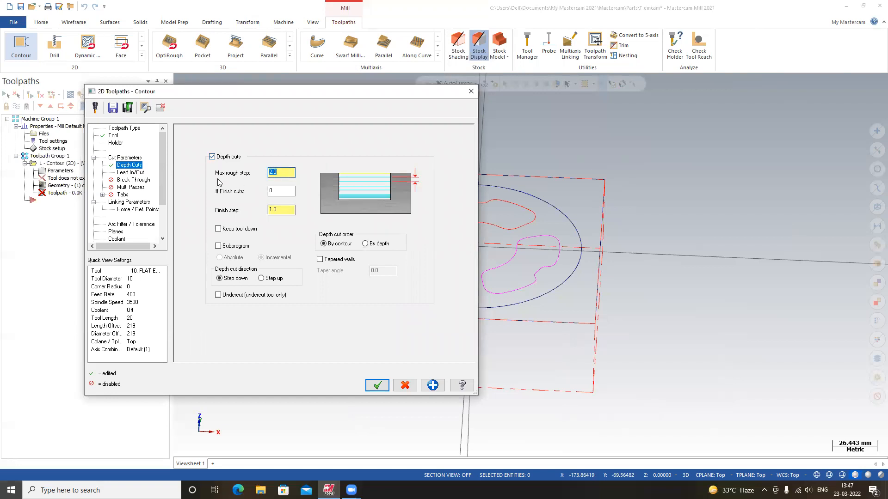
text(1)
key(Tab)
key(Tab)
text(.)
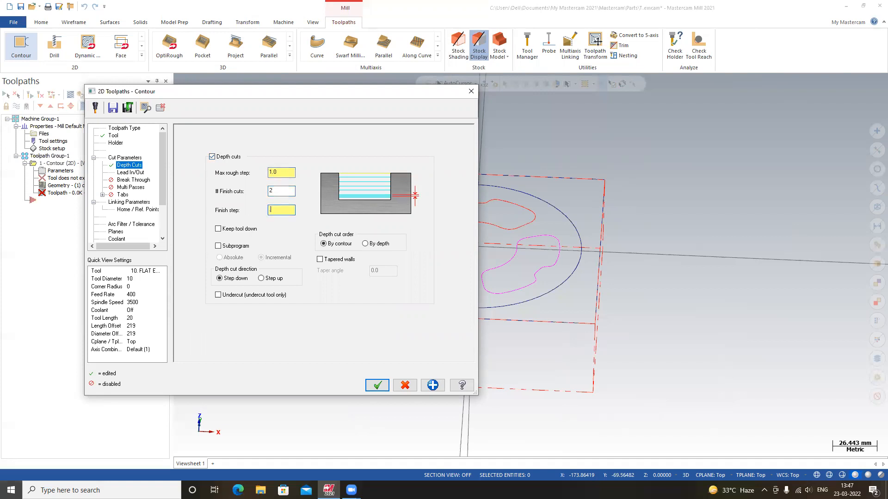
Step: Check the lead in/out settings, keep them enabled, and turn on break through for the contour
click(134, 173)
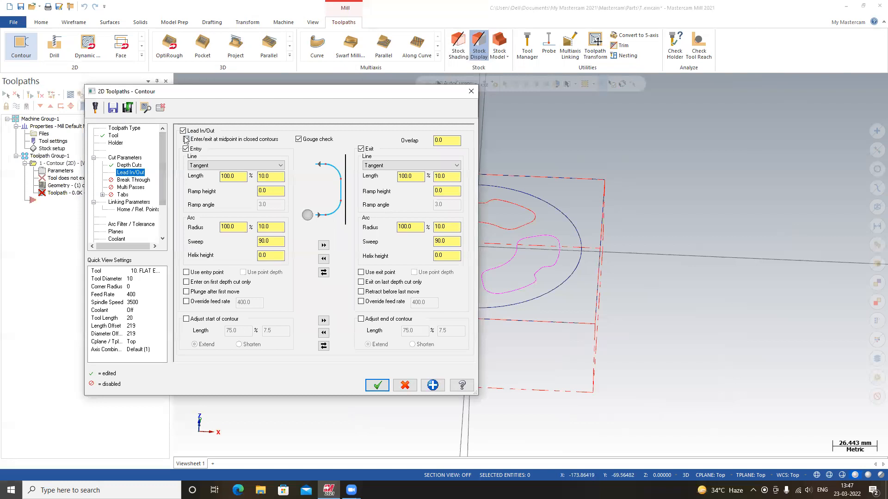
click(183, 131)
click(183, 131)
click(135, 180)
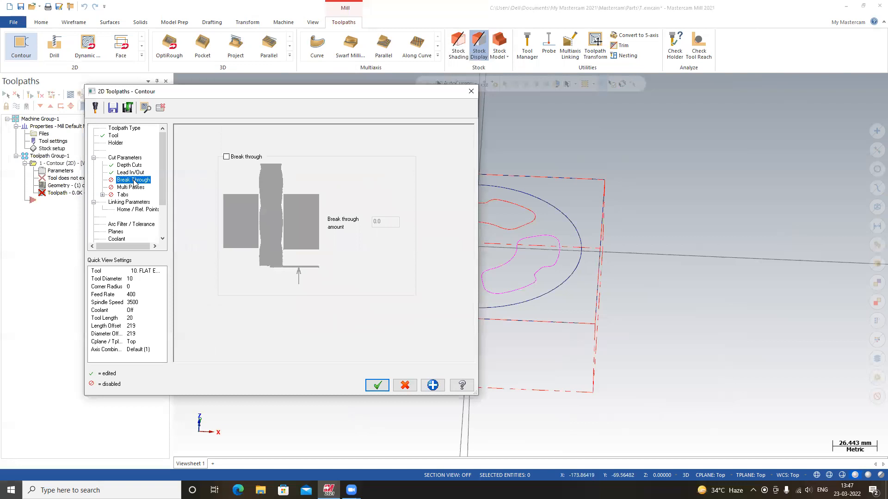
click(226, 157)
Step: Enable multi passes for the contour with 2 rough passes, and review the tabs settings
click(121, 195)
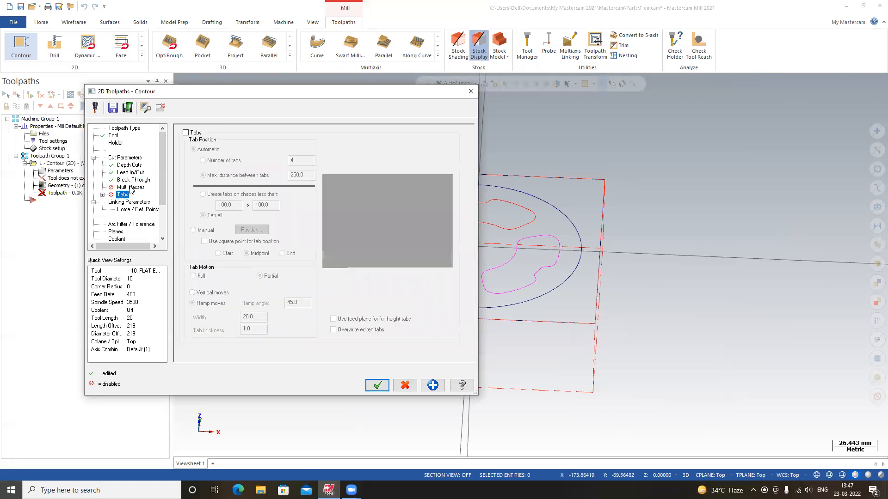
click(131, 187)
click(194, 140)
double_click(307, 157)
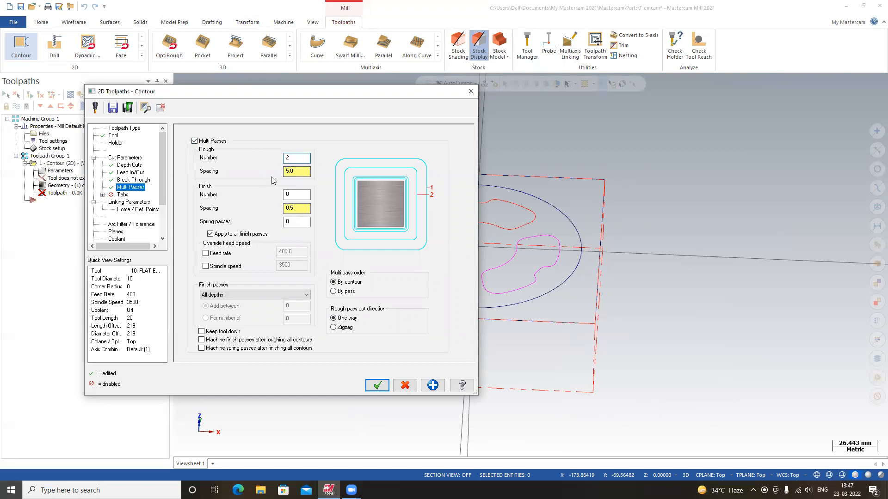
click(123, 195)
Step: Set the feed plane and depth to absolute, enter the cutting depth, and generate the contour toolpath
click(130, 203)
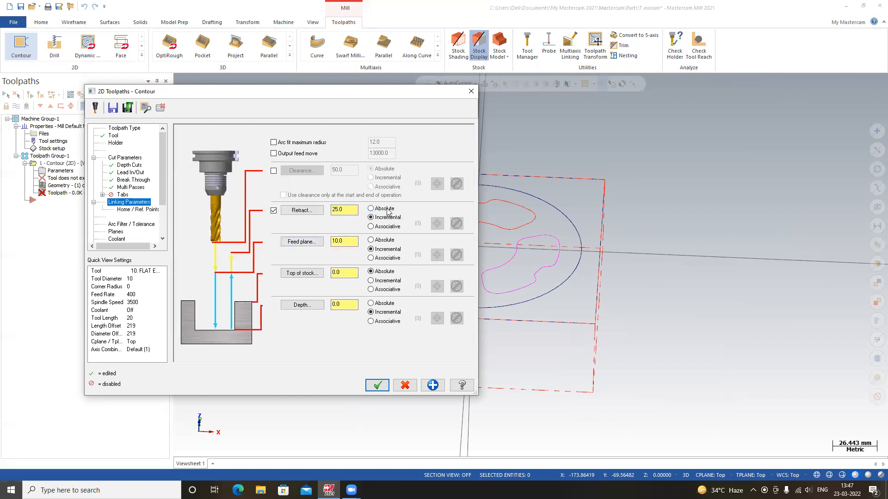
click(380, 241)
click(379, 305)
click(353, 307)
click(377, 385)
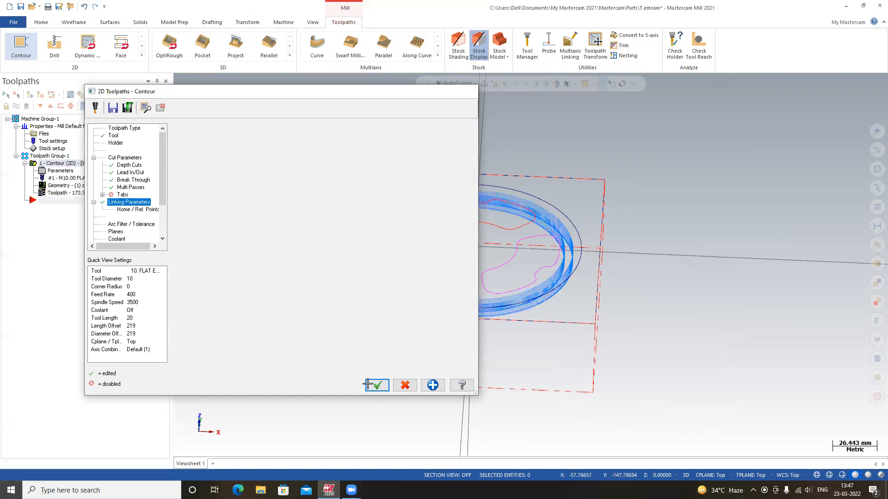
Step: Change the contour's compensation direction to Right in its cut parameters, and accept the change
middle_drag(539, 323, 543, 339)
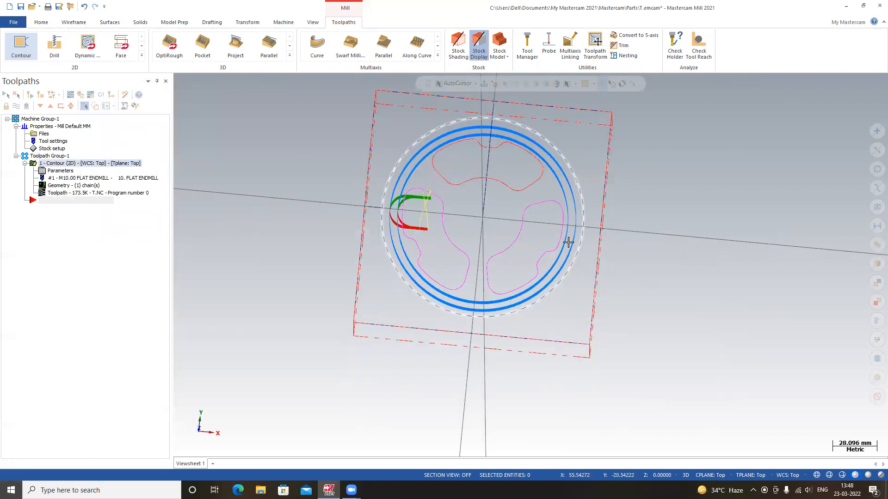
click(60, 171)
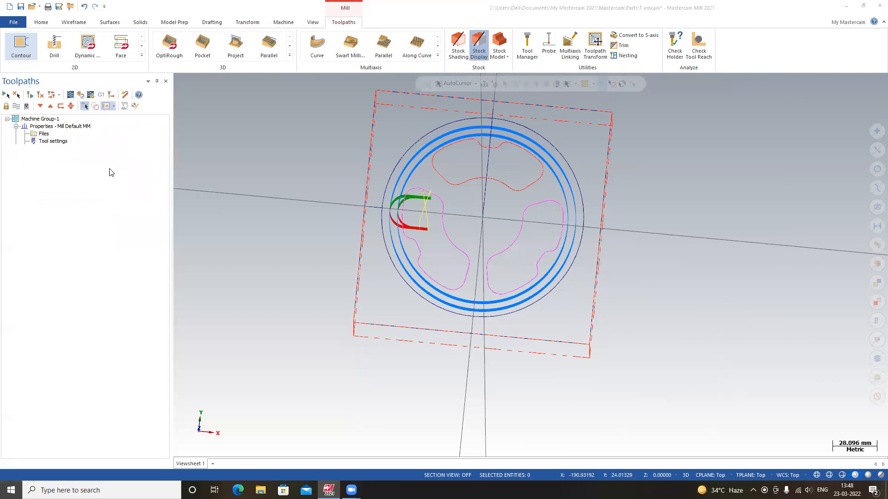
click(131, 160)
click(272, 162)
click(267, 176)
click(377, 385)
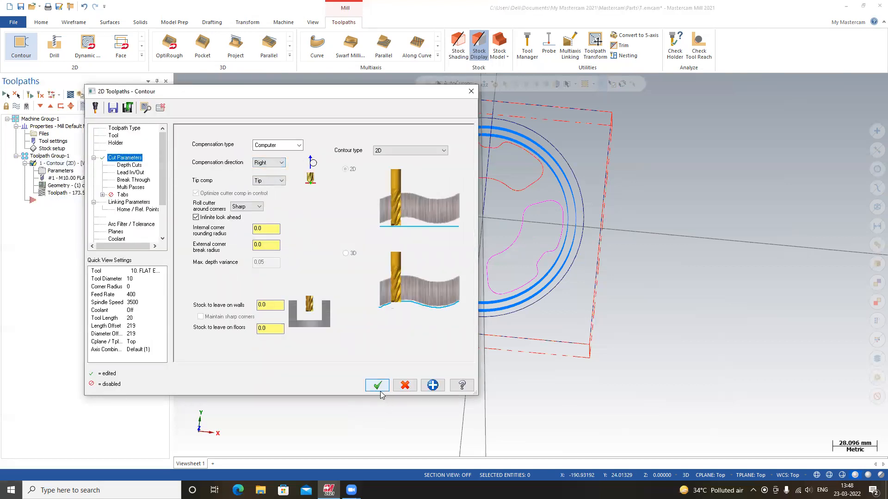
Step: Set the contour's multi passes to 5 rough passes and regenerate the toolpath
click(29, 96)
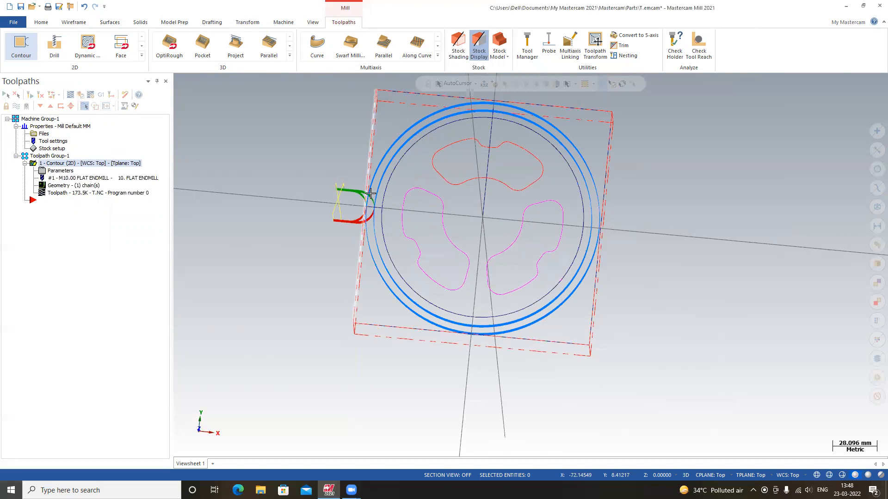
click(61, 171)
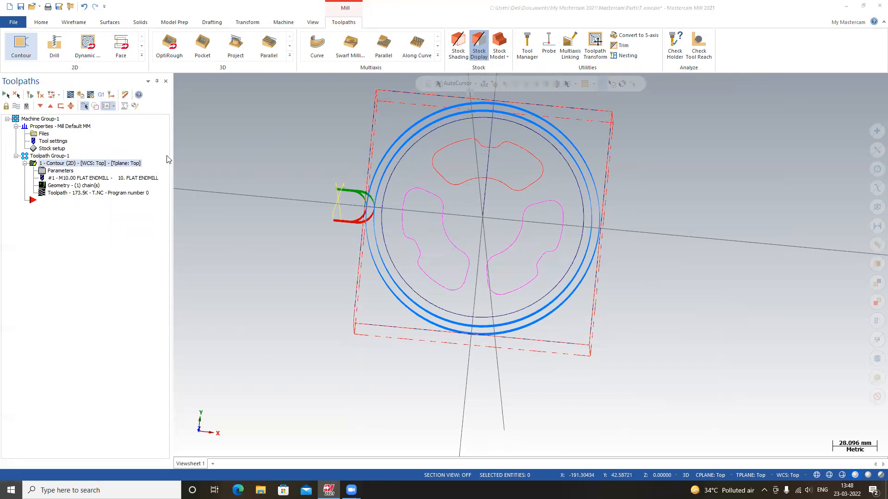
click(131, 187)
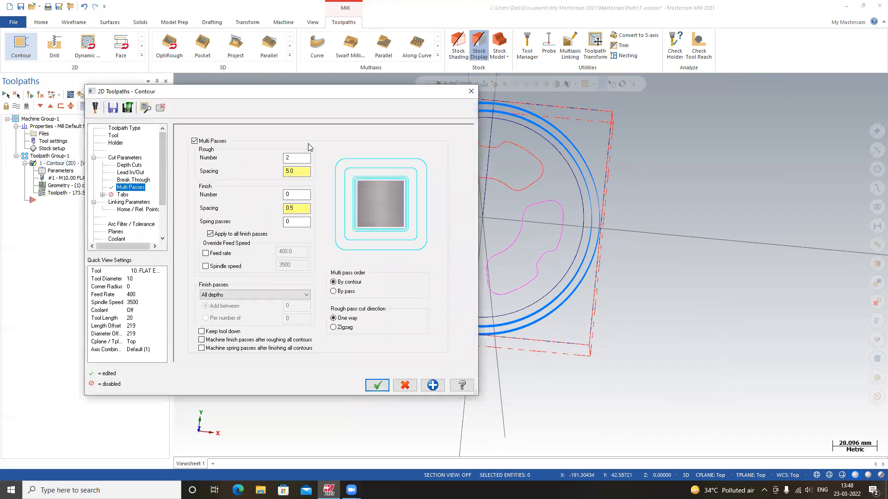
text(5)
click(377, 386)
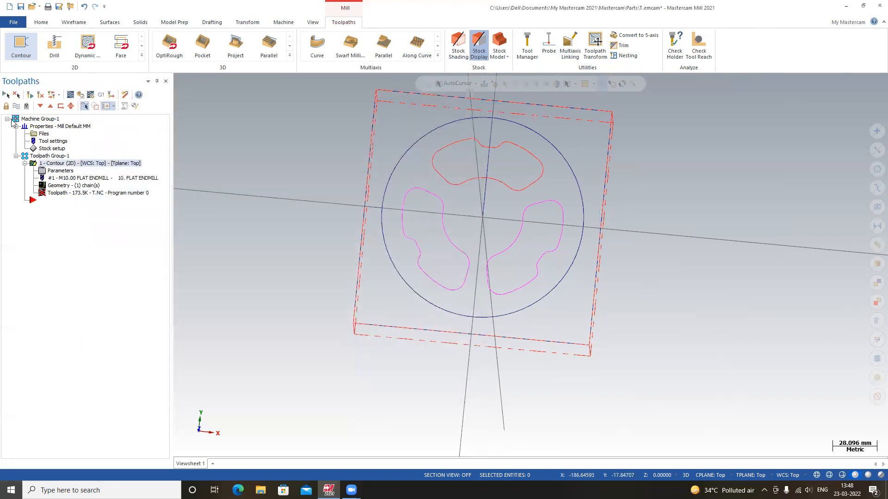
click(16, 95)
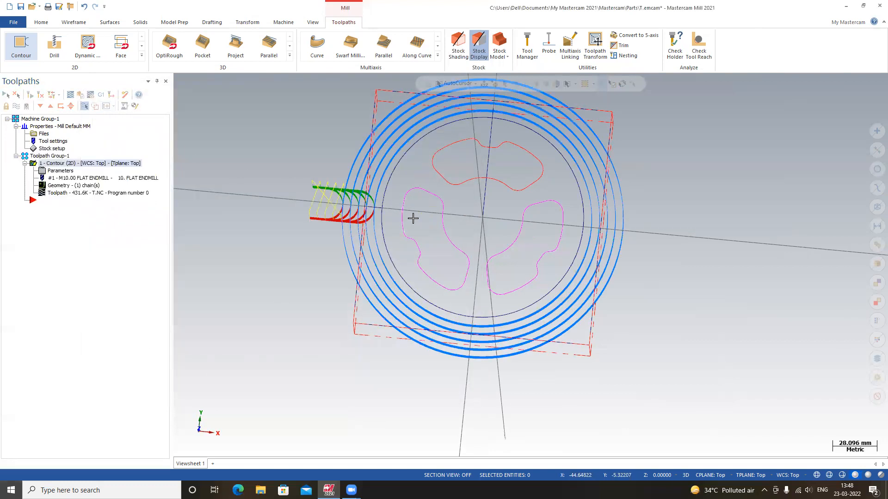
scroll(415, 216, up, 1)
scroll(415, 216, down, 2)
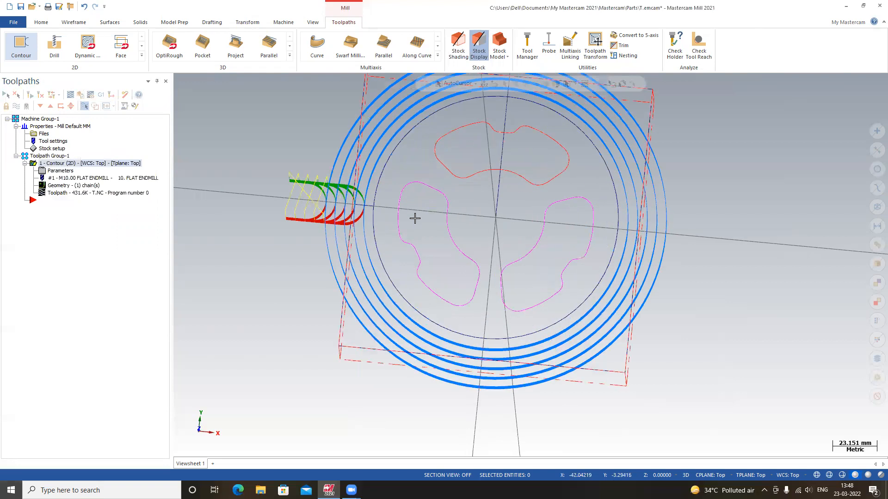
Step: Backplot the contour toolpath at a changed playback speed and examine the tool motion in a tilted view
click(80, 96)
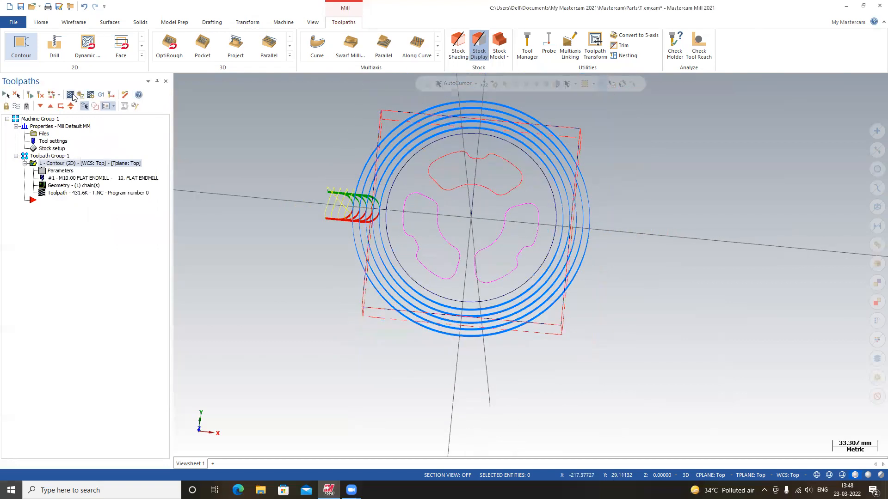
click(178, 81)
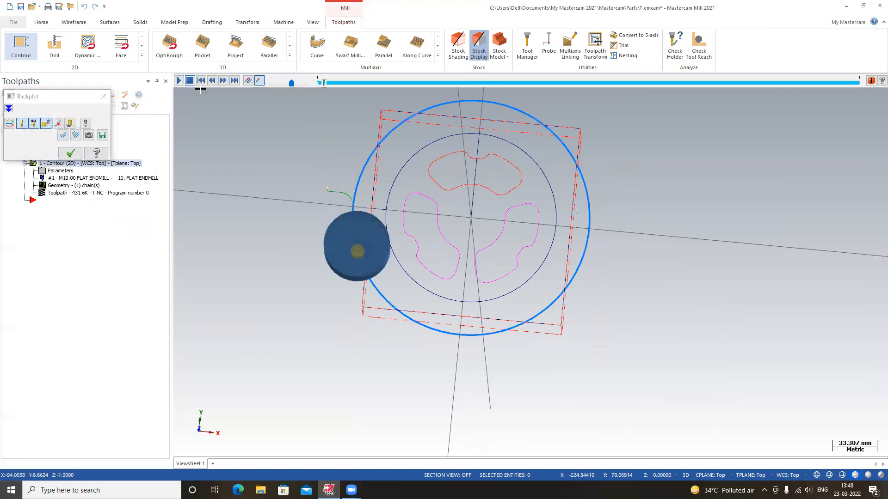
drag(291, 83, 305, 83)
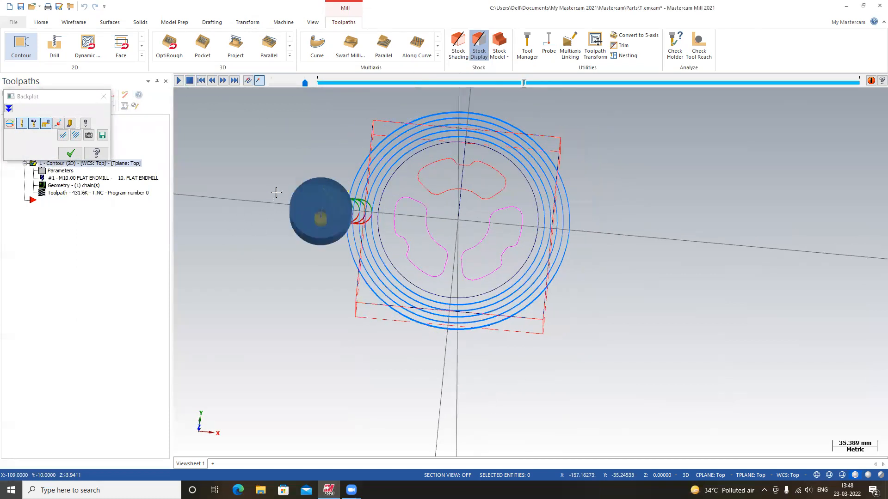
middle_drag(276, 192, 287, 216)
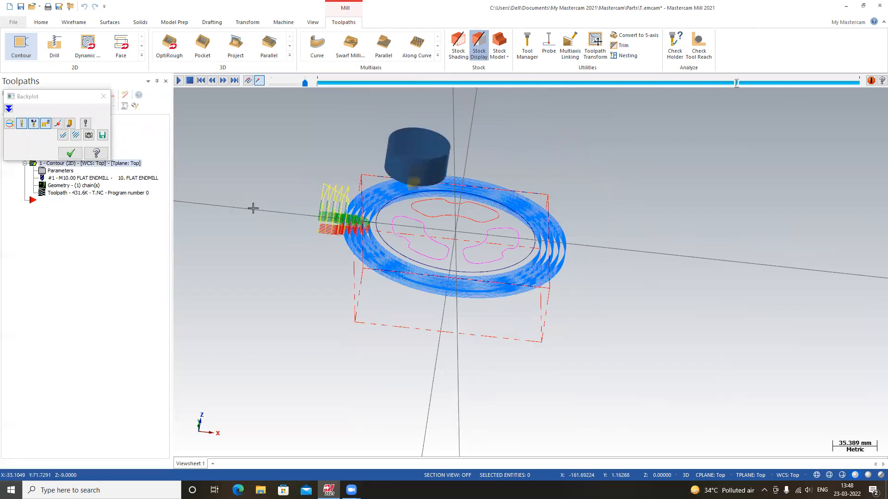
click(103, 96)
Step: Verify the contour in the Mastercam Simulator and examine the material left at the stock corners
click(81, 96)
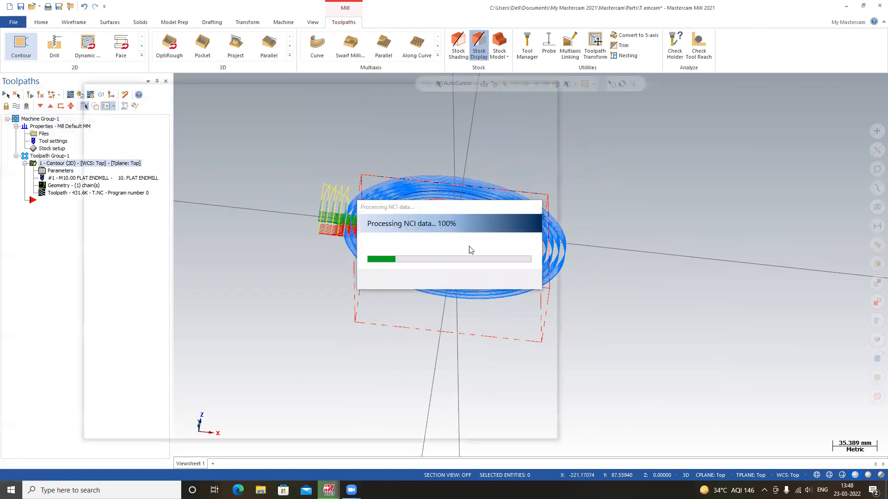
drag(336, 291, 239, 255)
scroll(191, 228, up, 5)
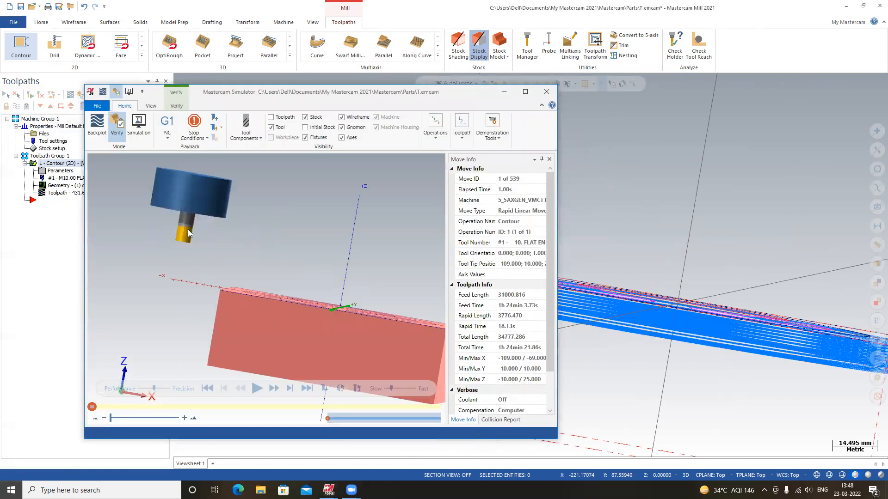
scroll(187, 230, down, 5)
middle_drag(268, 263, 277, 301)
click(259, 388)
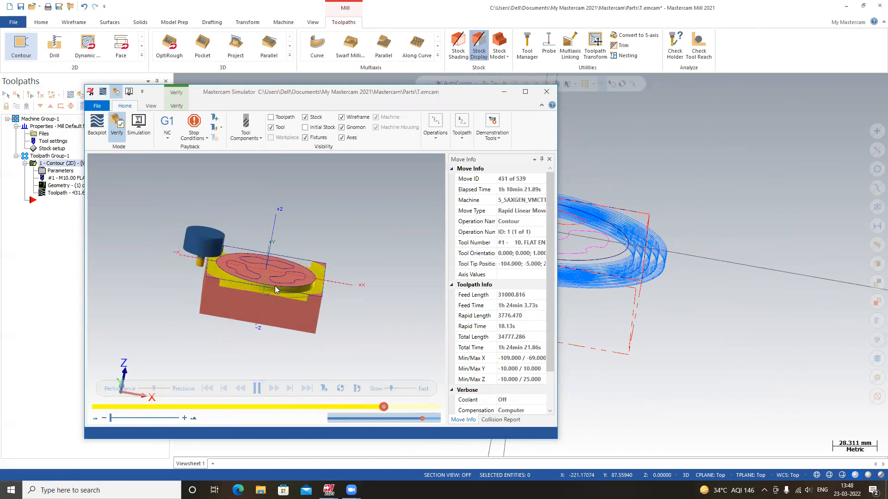
middle_drag(274, 286, 275, 305)
click(547, 92)
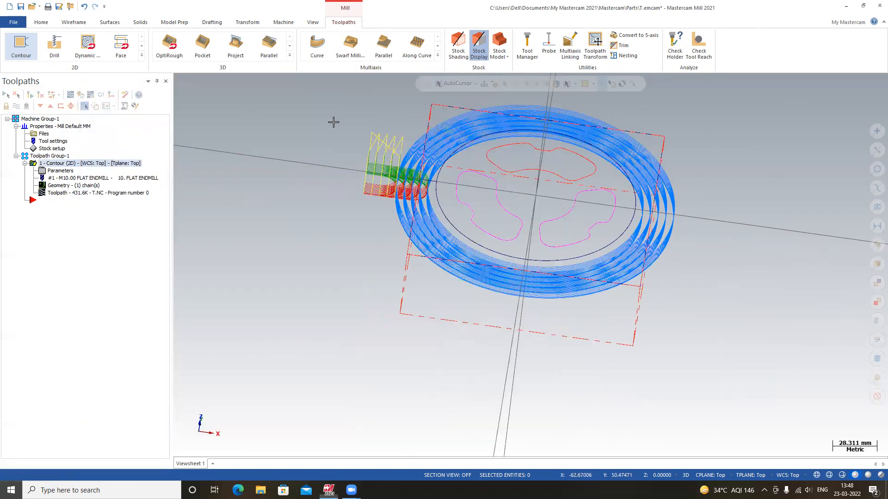
Step: Set the contour's multi passes to 10 rough passes and accept the parameters
click(68, 172)
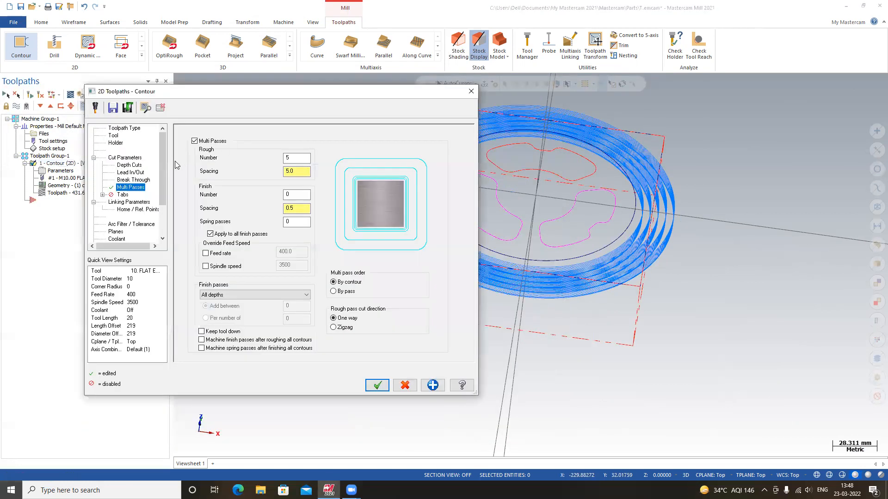
text(10)
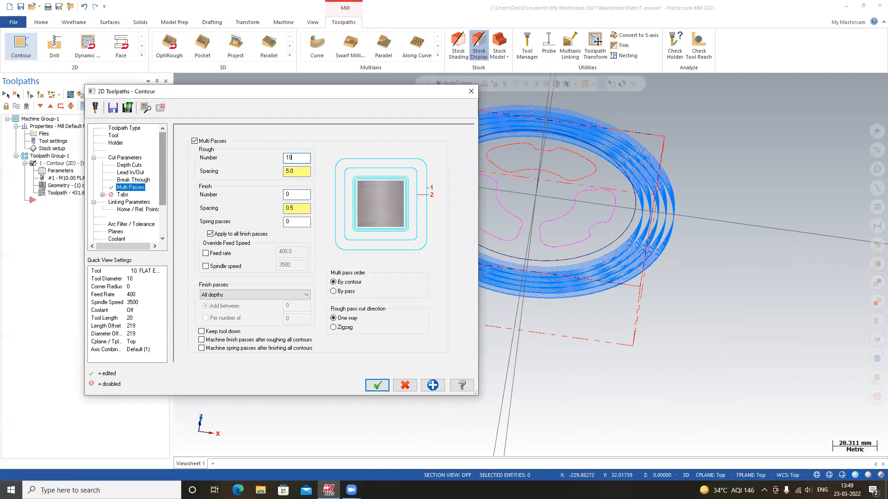
click(377, 385)
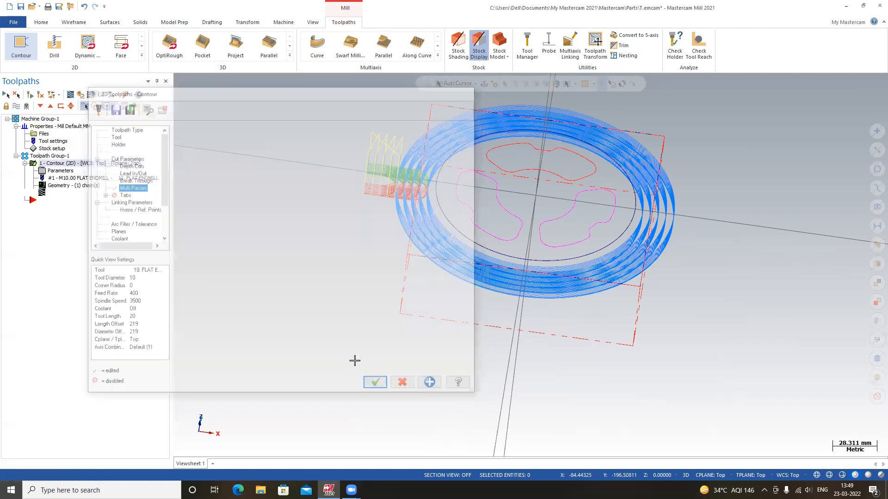
Step: Set the 10 mm flat endmill's overall length to 50 and cutting length to 20, and regenerate the contour toolpath
click(103, 179)
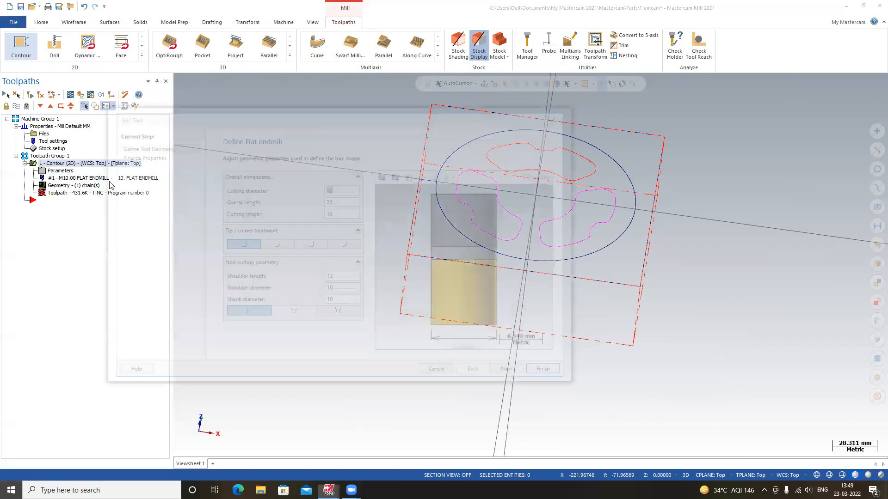
click(340, 202)
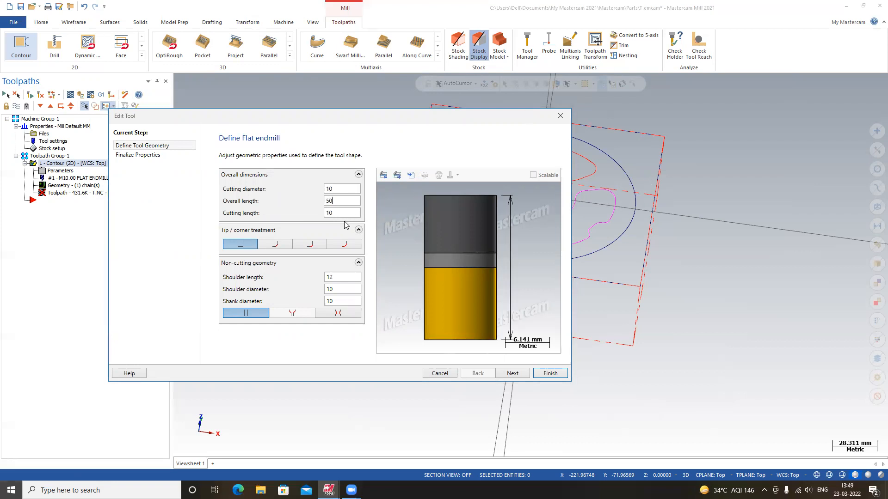
text(50)
key(Tab)
text(20)
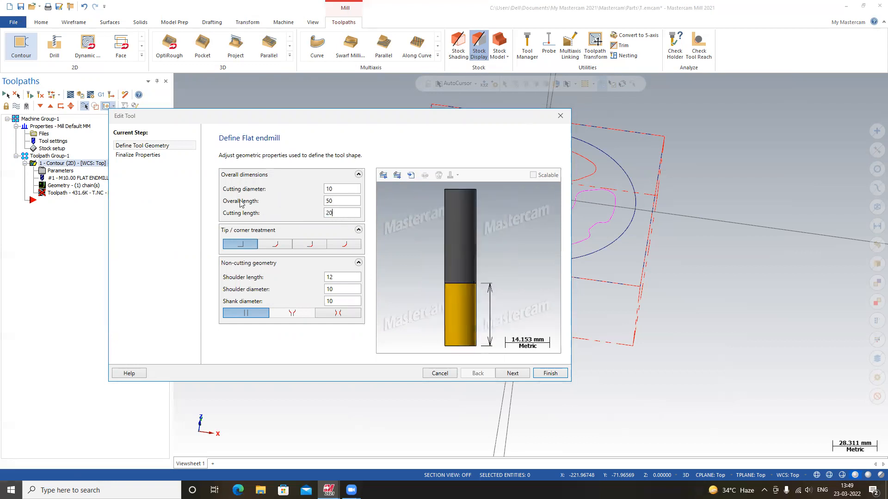
click(549, 373)
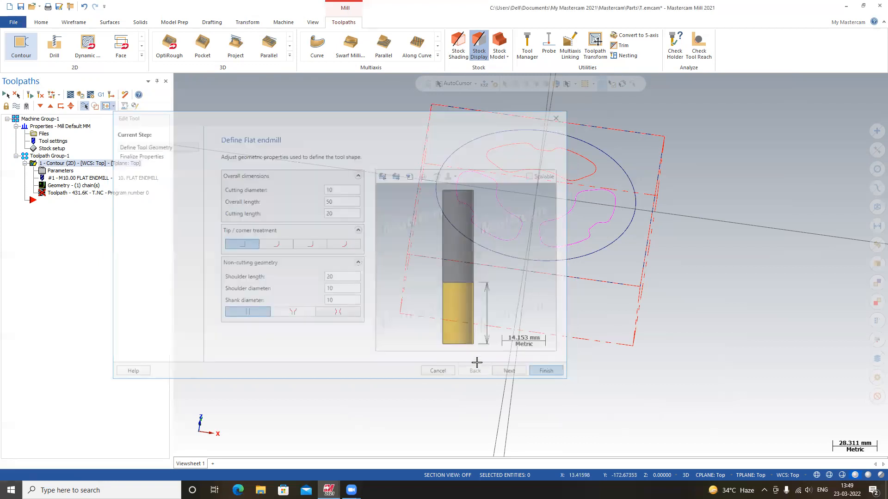
click(30, 95)
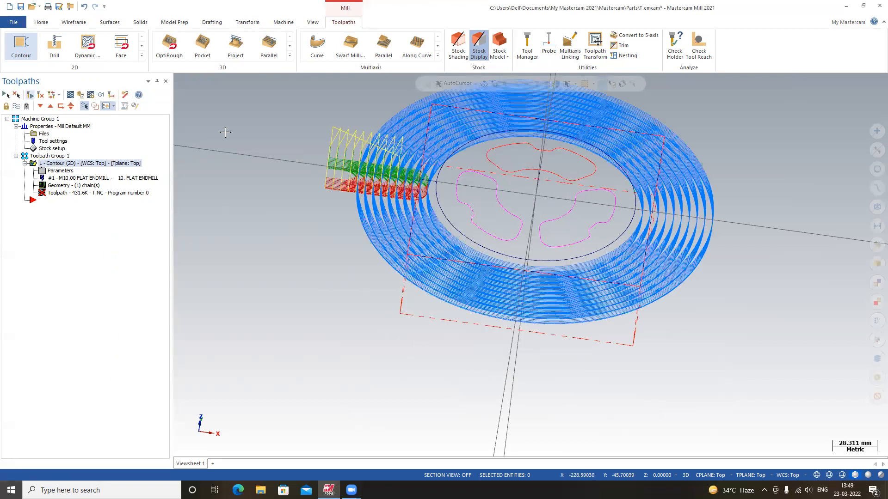
Step: Inspect the regenerated contour passes from above and review the multi passes settings
scroll(387, 243, up, 1)
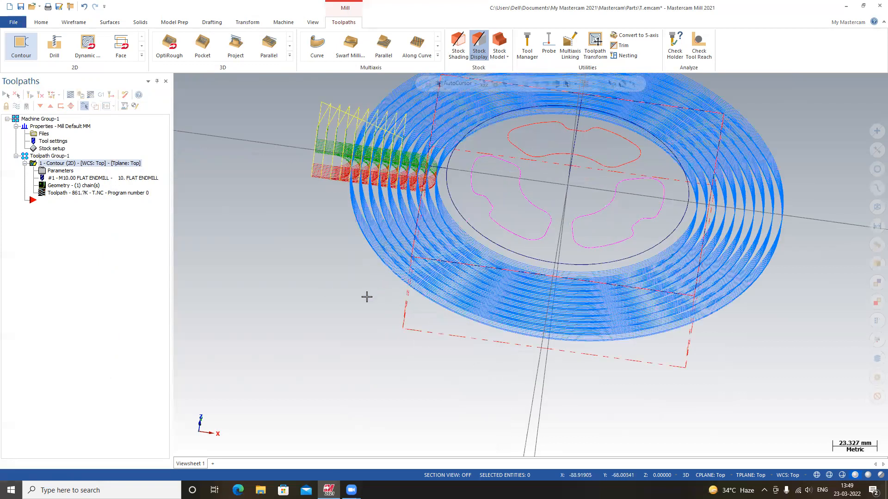
key(alt+1)
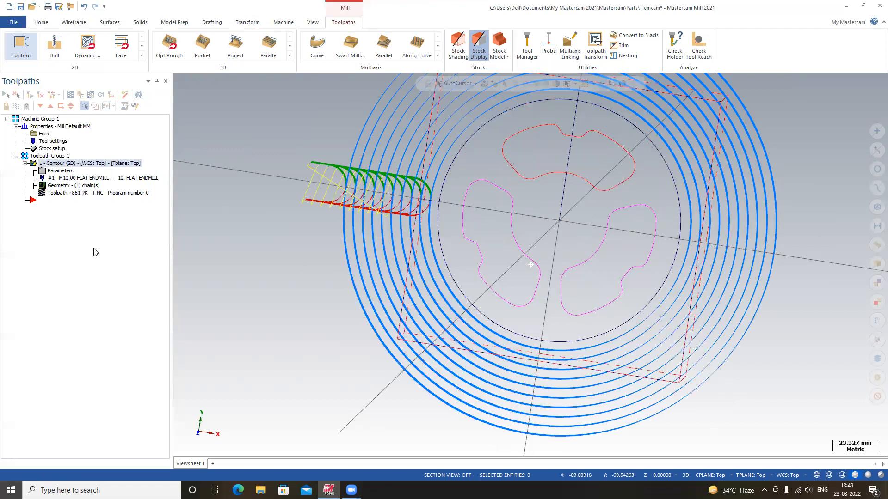
drag(304, 158, 177, 162)
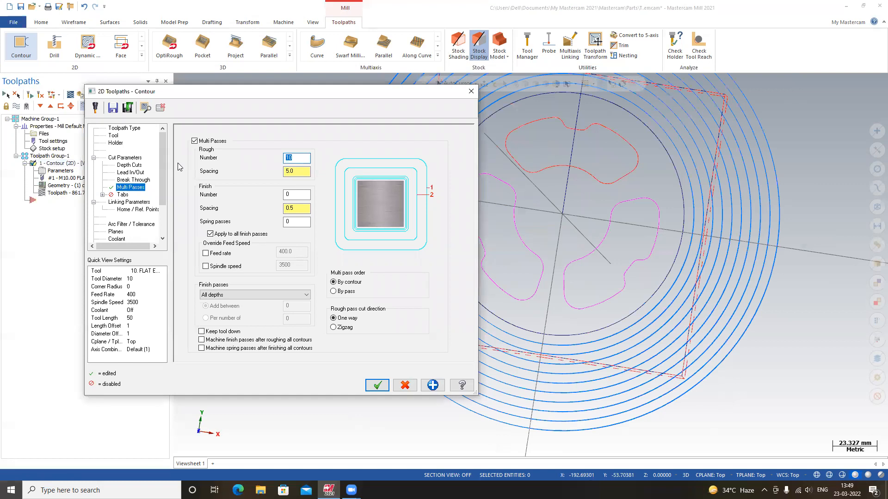
click(377, 385)
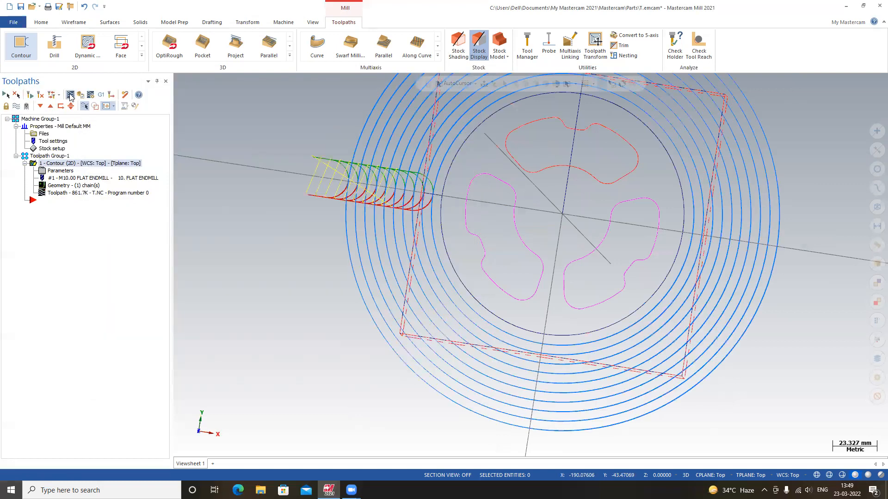
Step: Play the backplot of the 10-pass contour and run its stock verification to check the corner clearing
click(70, 96)
click(181, 81)
middle_drag(436, 317, 435, 266)
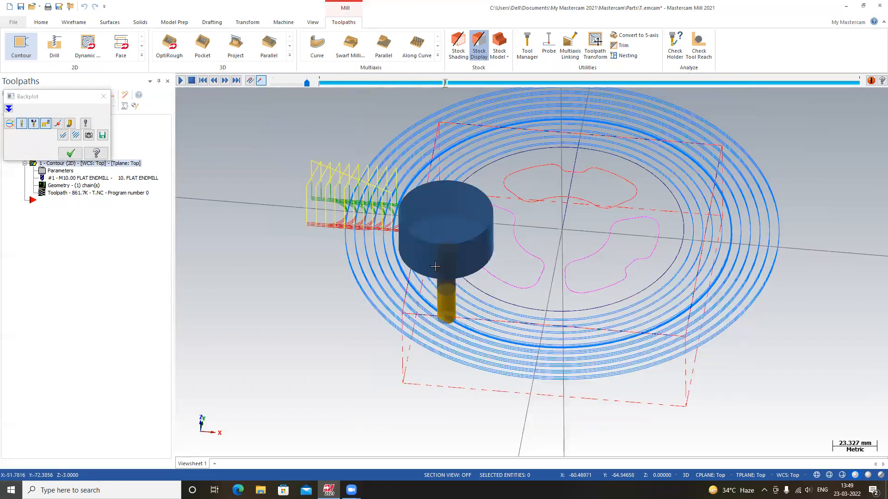
middle_drag(518, 341, 503, 366)
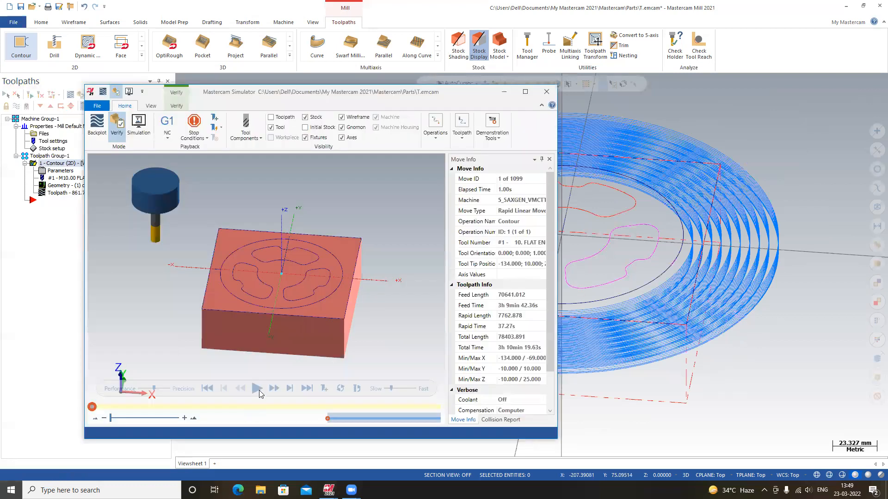
click(257, 390)
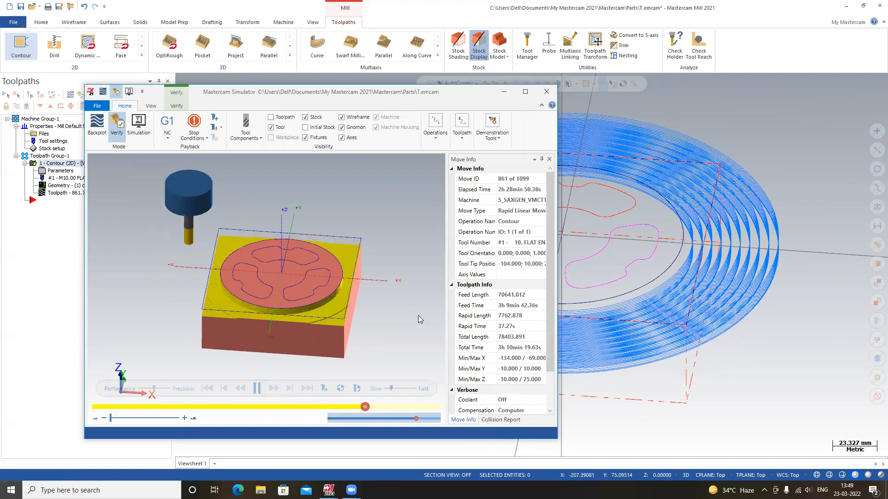
middle_drag(385, 317, 386, 338)
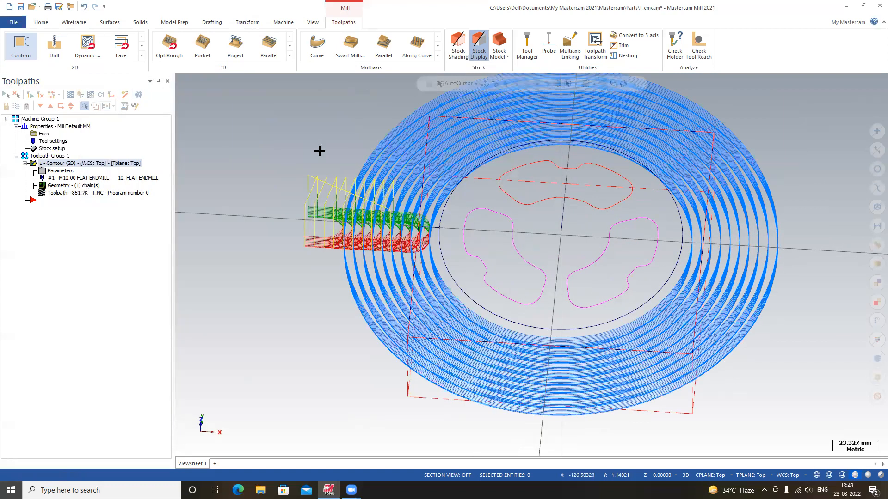
Step: Start a 2D Pocket toolpath and chain the three inner profiles as its geometry
scroll(316, 185, down, 1)
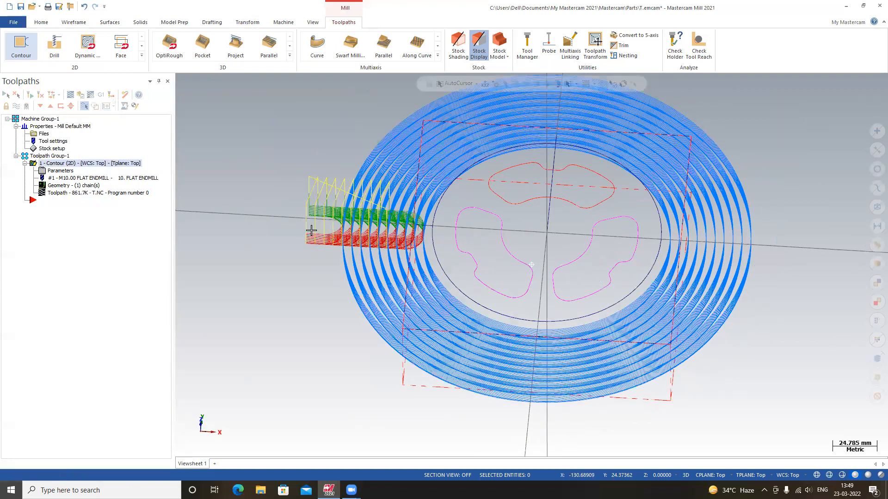
middle_drag(502, 196, 597, 223)
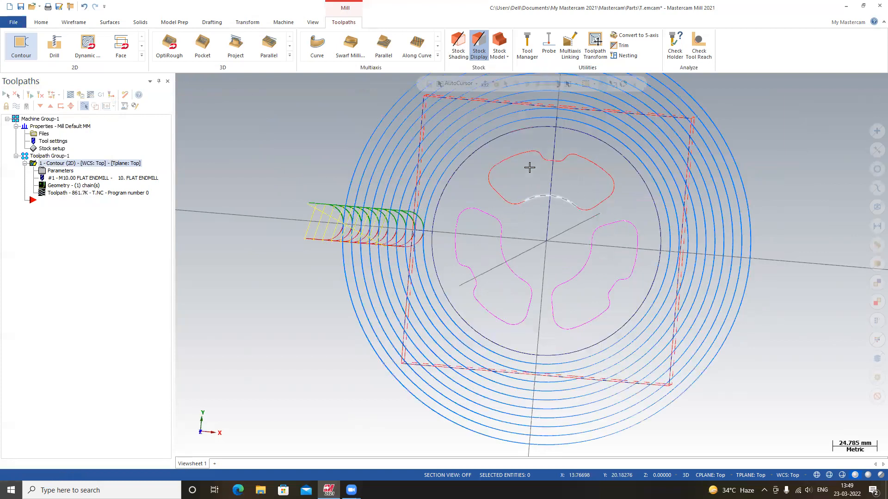
click(141, 55)
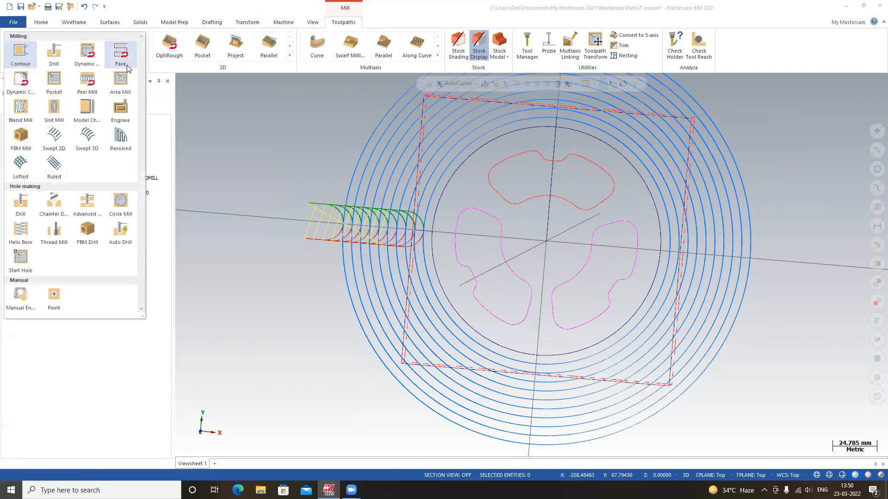
click(55, 83)
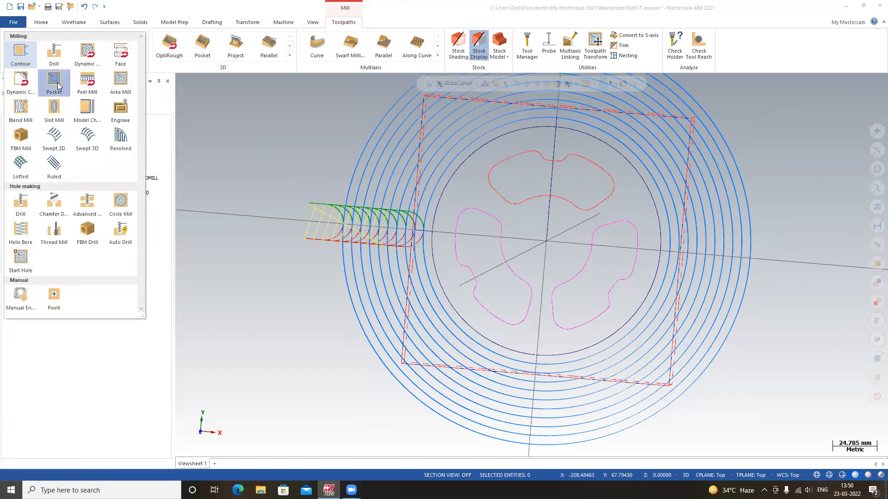
click(507, 155)
click(460, 222)
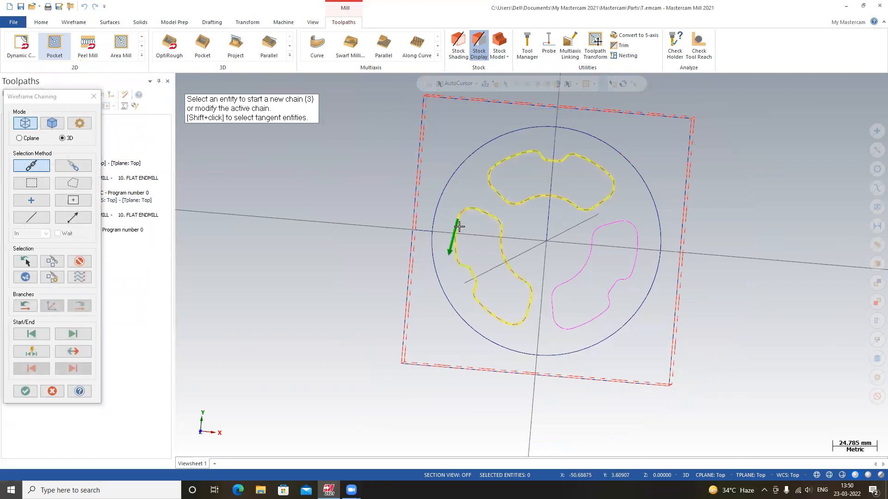
click(635, 252)
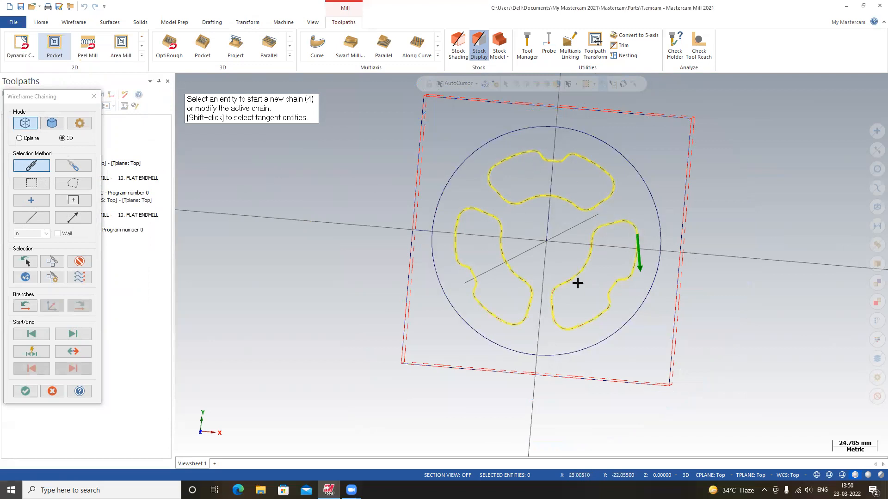
click(26, 391)
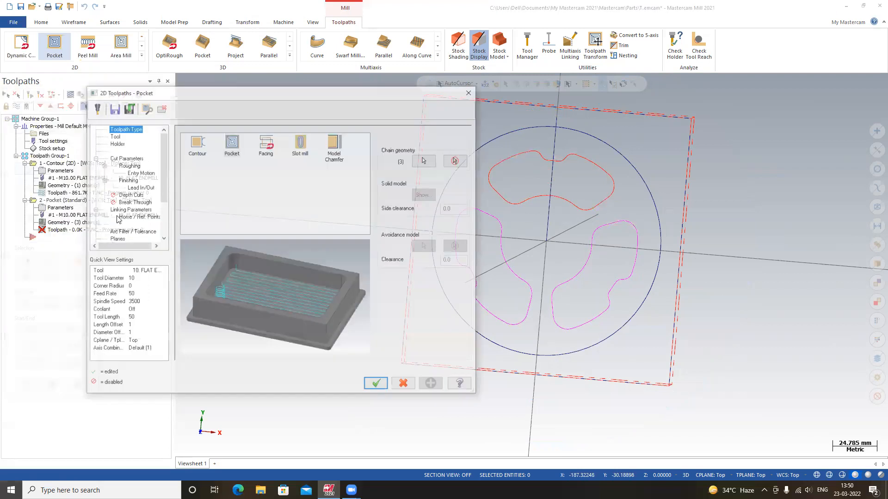
Step: Keep the 10 mm flat endmill and set the pocket's stock to leave on walls and floors to 0 with Climb direction
click(113, 136)
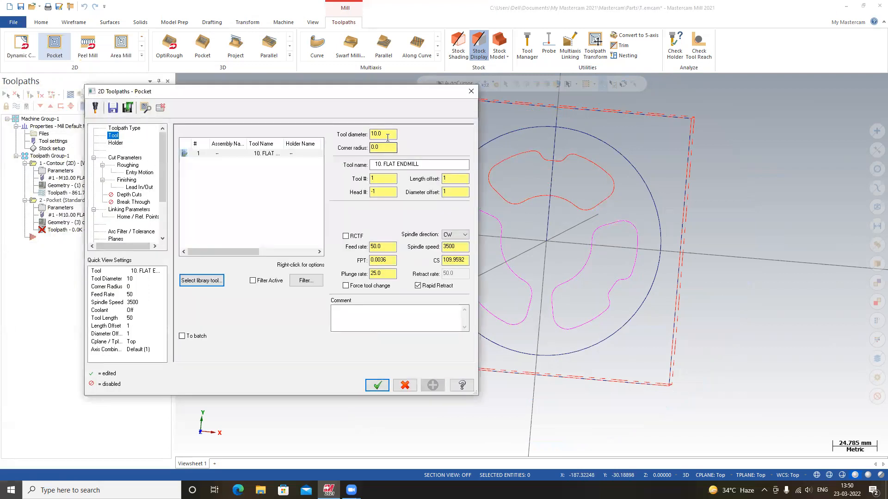
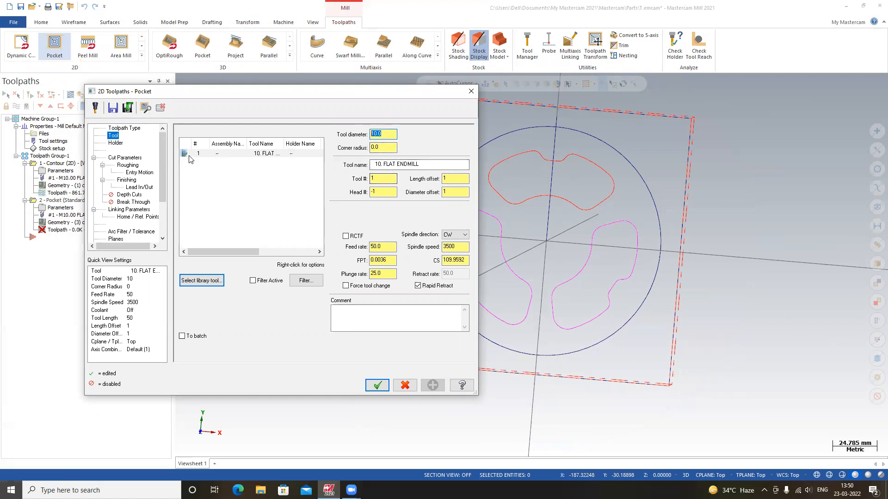
click(115, 143)
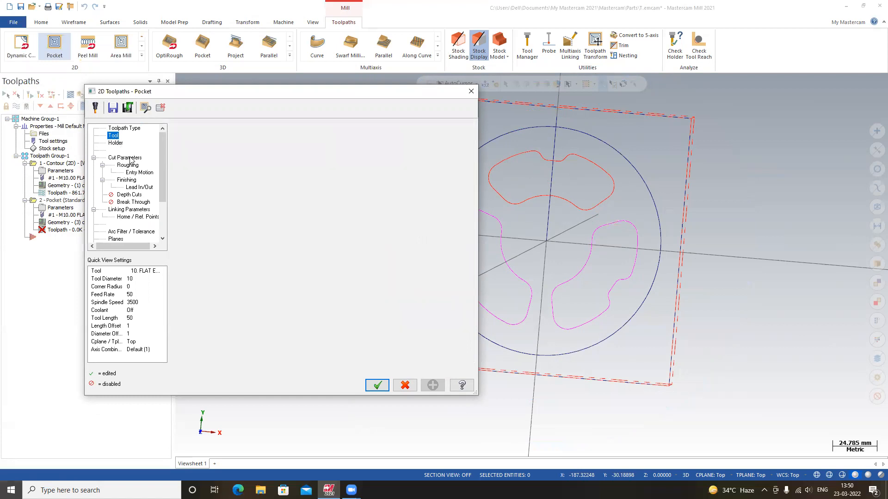
click(130, 158)
click(128, 166)
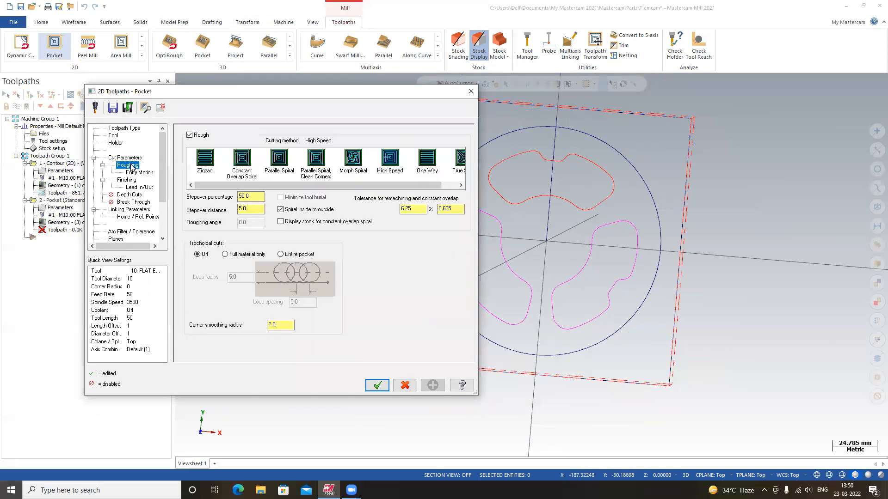
click(131, 159)
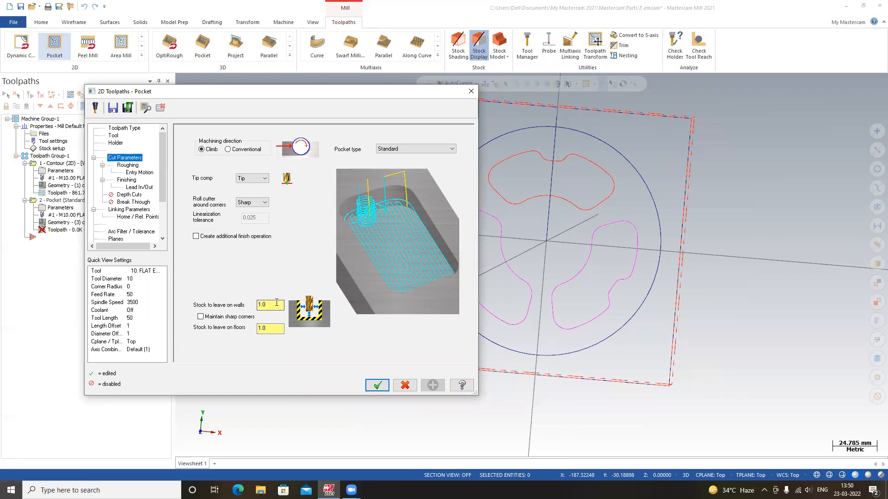
text(0)
key(Tab)
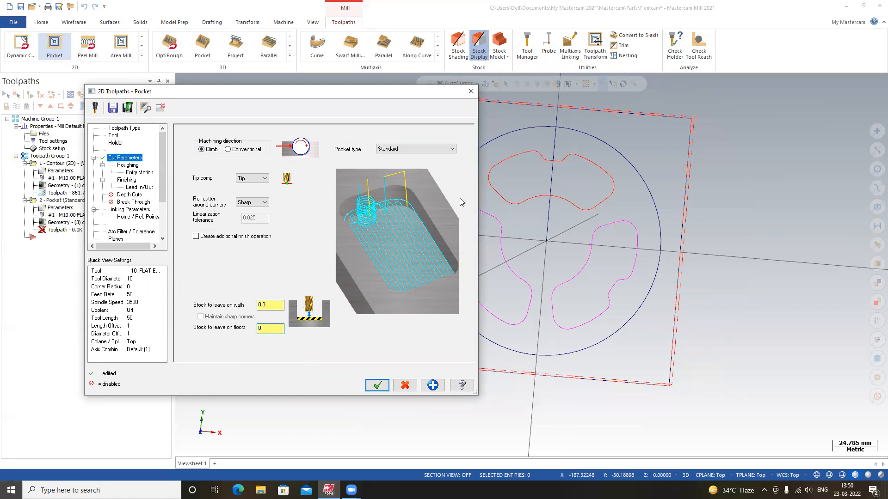
click(242, 148)
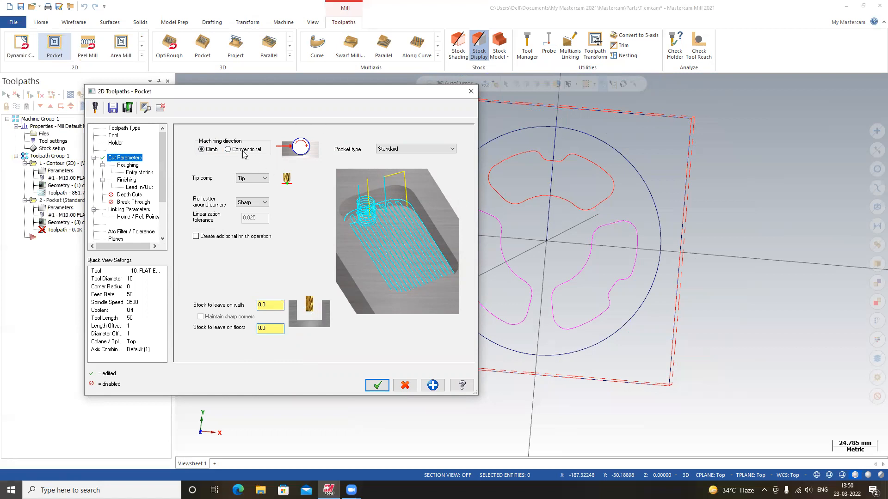
click(209, 149)
Step: Set the pocket's roughing method to True Spiral and its entry motion to Helix
click(127, 166)
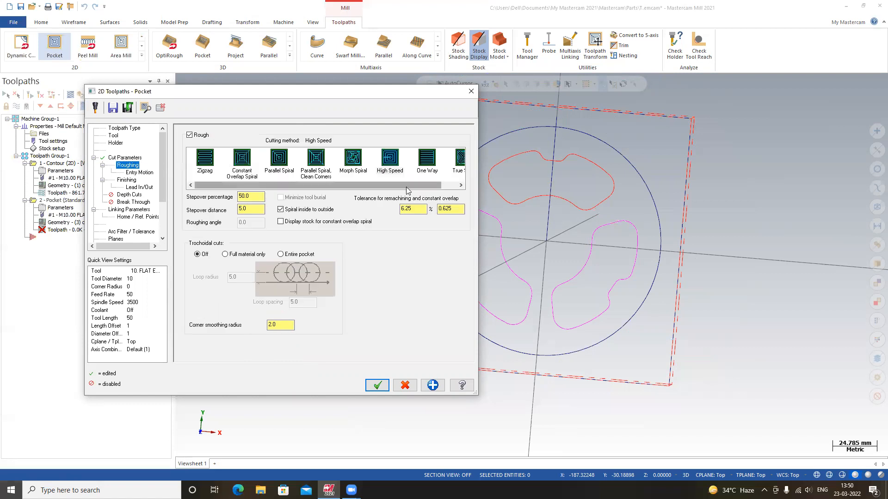
drag(407, 186, 455, 186)
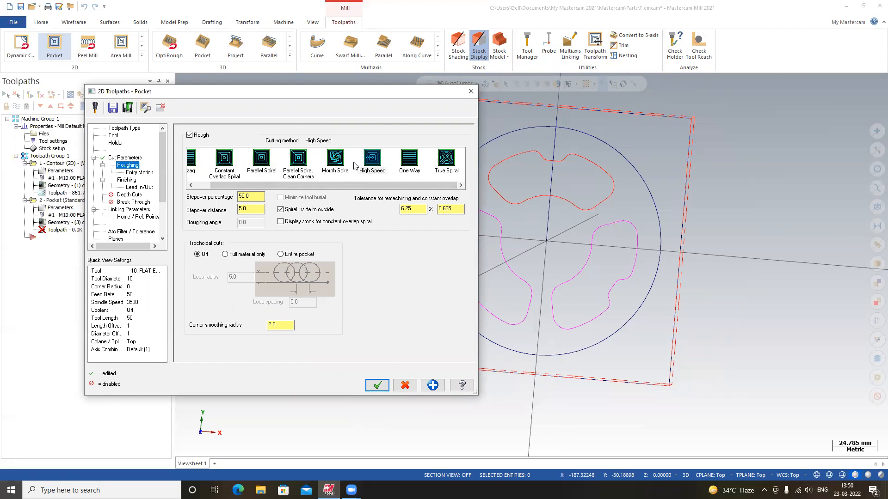
click(441, 159)
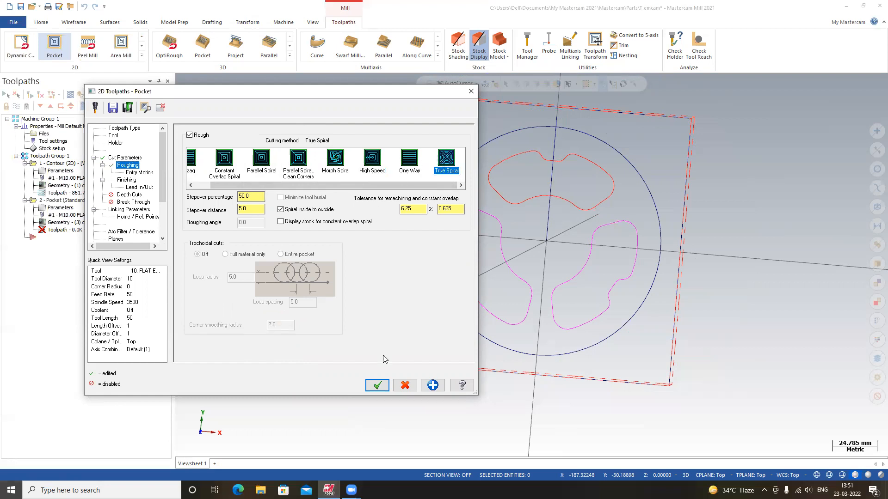
click(139, 173)
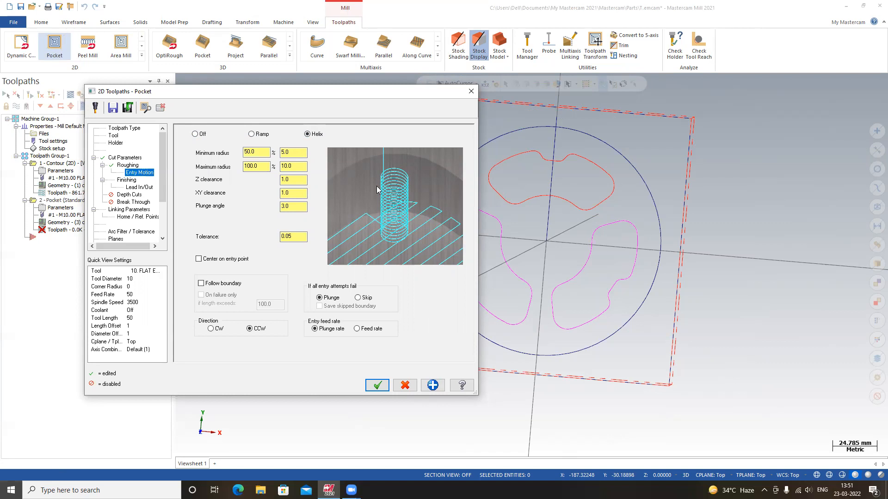
click(261, 135)
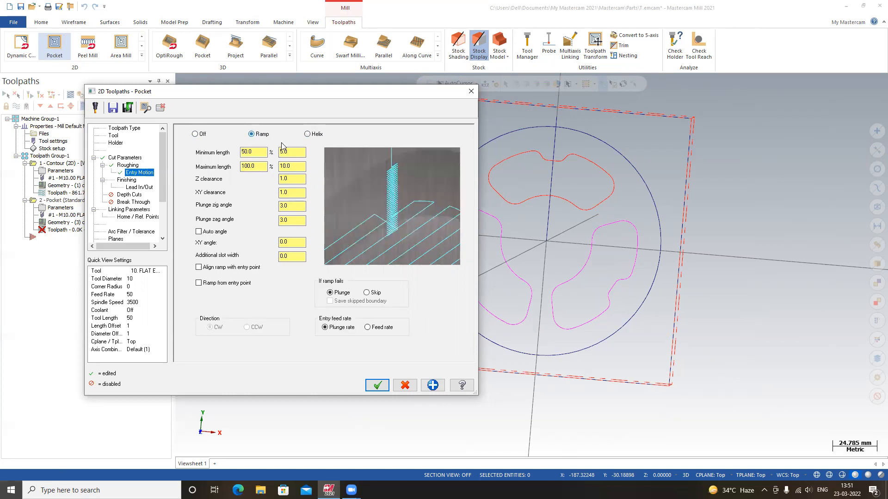
click(308, 135)
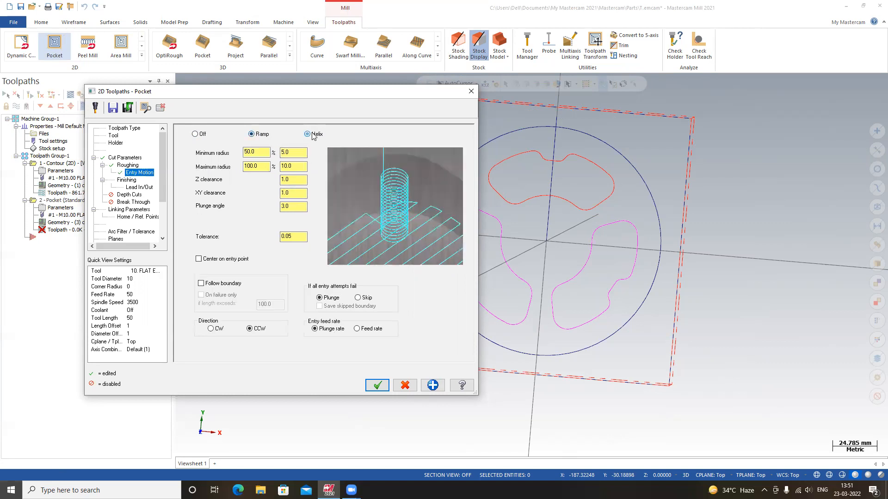
Step: Review the pocket's finishing pass settings and turn off Lead In/Out
click(127, 180)
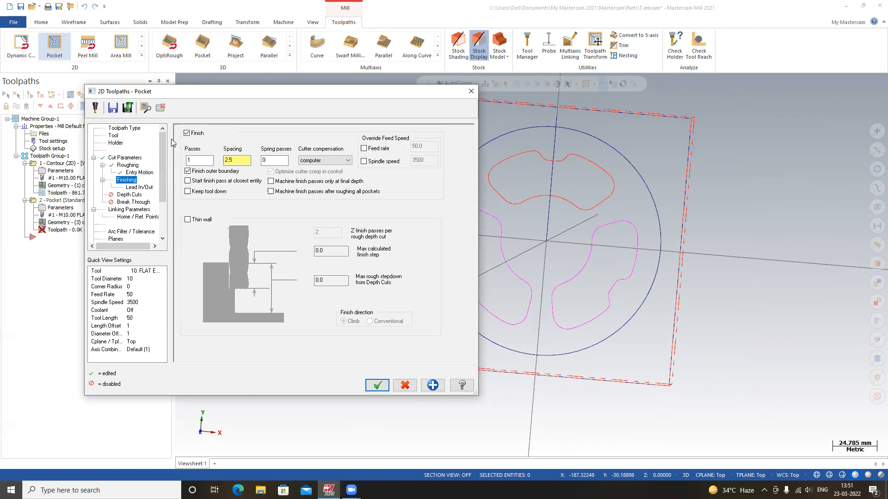
double_click(198, 158)
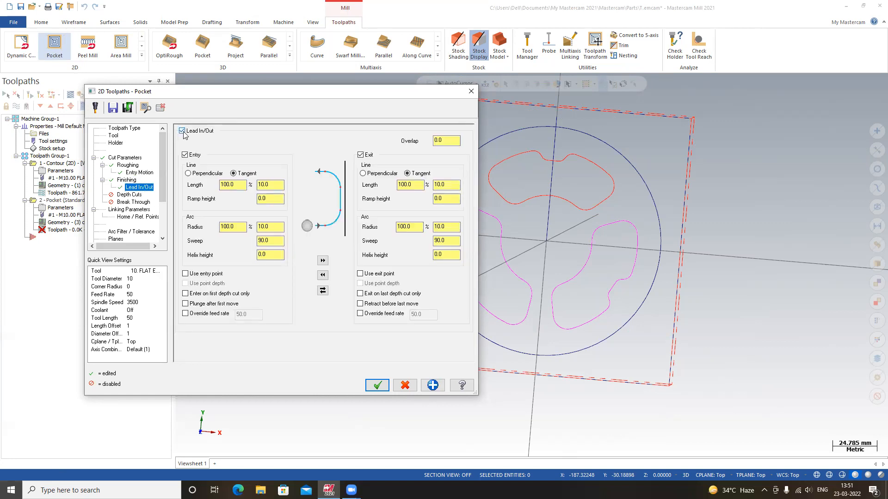
click(183, 131)
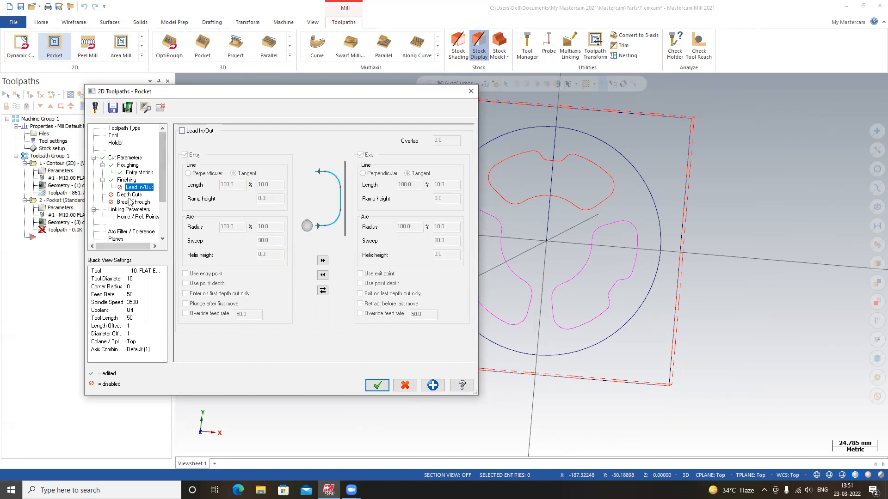
Step: Enable depth cuts for the pocket with a max rough step of 1 and a finish step of 0.2
click(127, 195)
click(197, 138)
double_click(261, 154)
text(1)
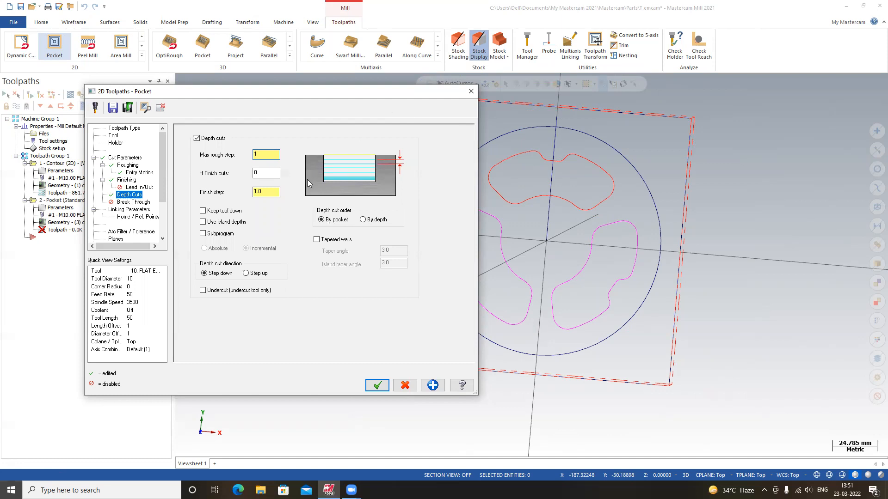
double_click(266, 192)
text(.2)
Step: Enable break through, set the pocket's linking depth to -5 absolute, and accept the parameters to generate the toolpath
click(143, 202)
click(227, 157)
click(143, 209)
click(352, 271)
key(Tab)
text(-)
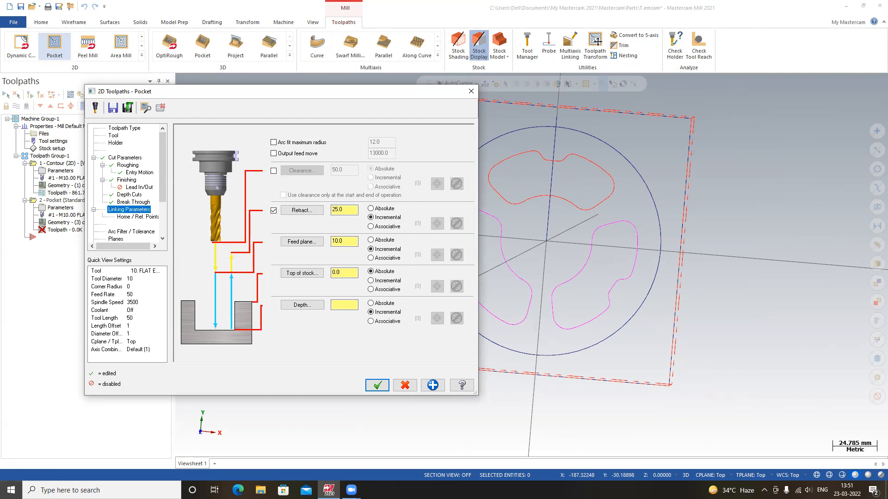
text(5)
click(380, 304)
click(377, 385)
Step: Run the stock verification of the pocket toolpath and inspect the machined pockets up close
mouse_move(481, 245)
middle_down()
mouse_move(525, 207)
mouse_move(453, 228)
mouse_move(540, 227)
mouse_move(510, 225)
middle_up()
scroll(514, 226, up, 1)
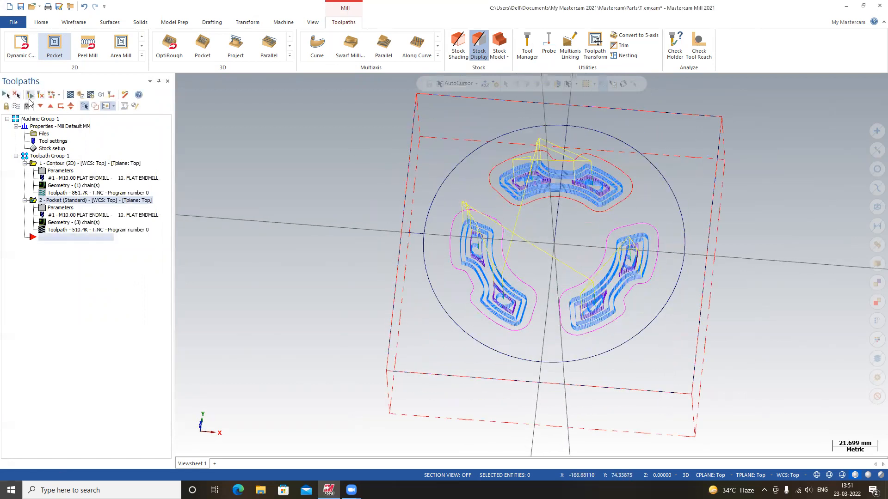
click(81, 95)
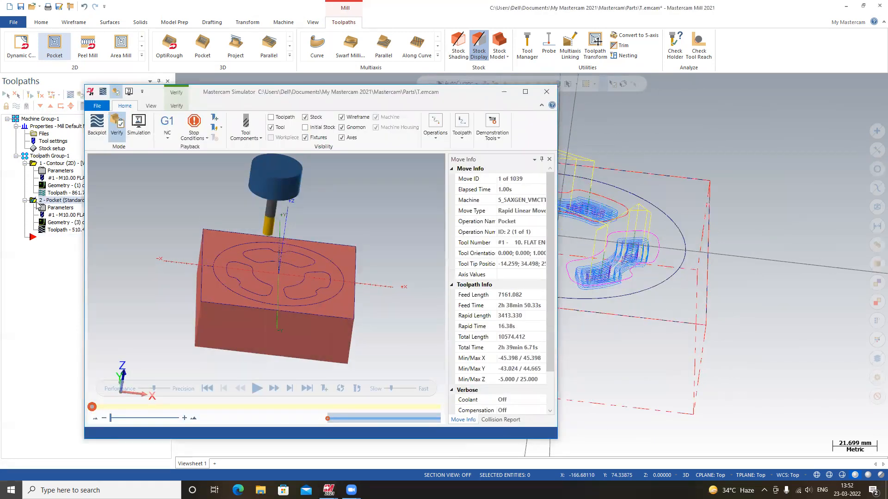
click(257, 389)
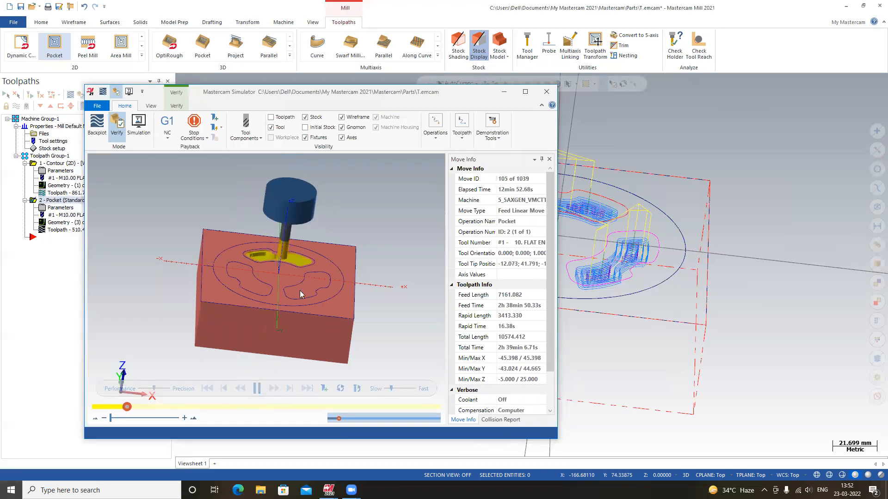
scroll(281, 242, up, 3)
scroll(359, 309, up, 2)
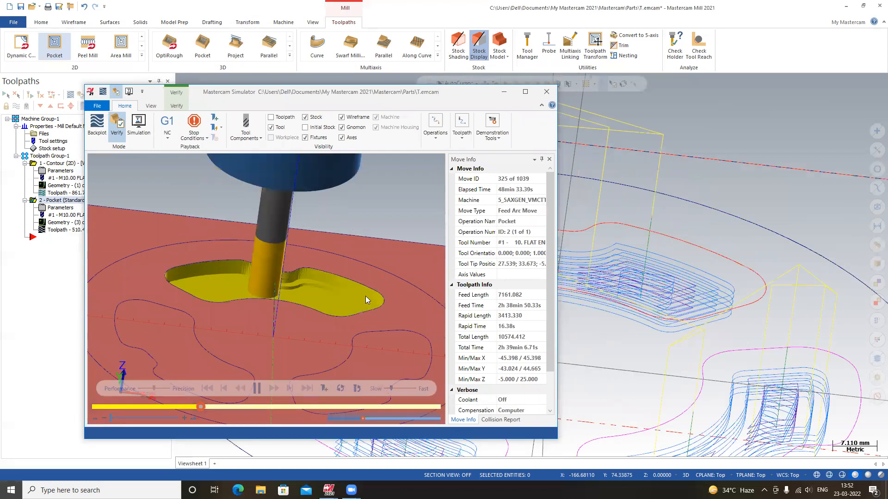
scroll(365, 298, down, 3)
scroll(358, 289, down, 2)
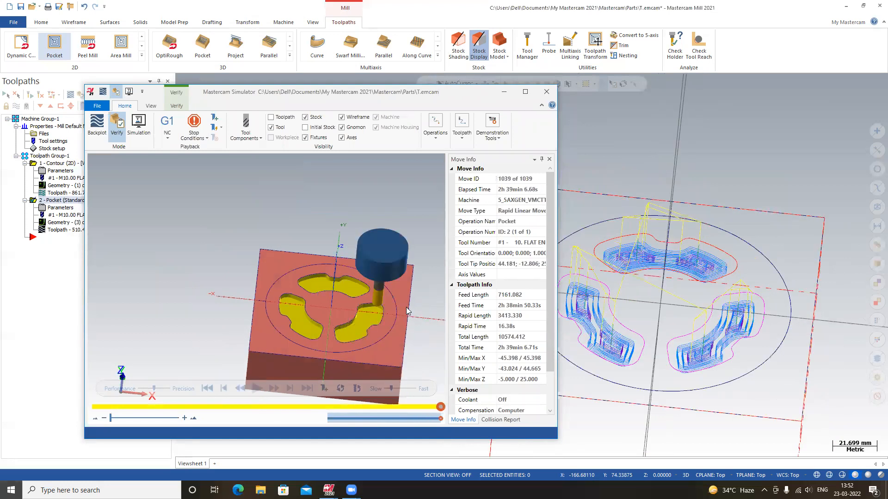
click(549, 93)
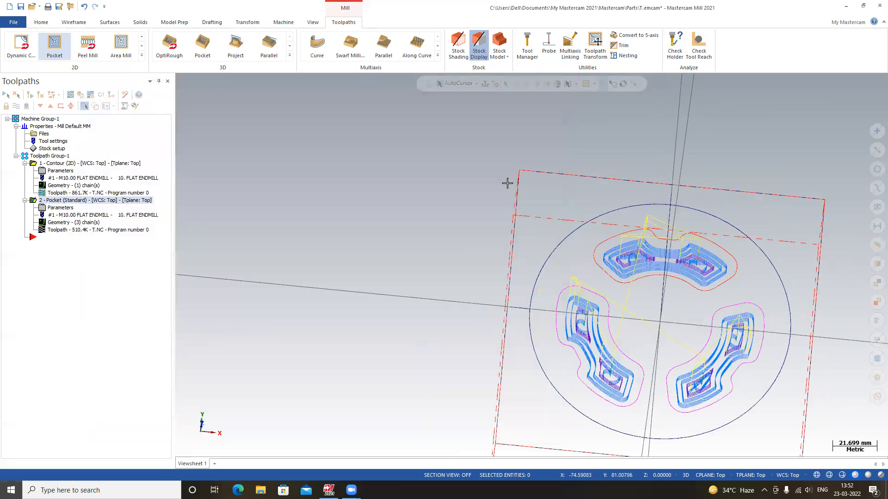
Step: Select all operations, regenerate them, and backplot the contour and pocket toolpaths together
click(7, 96)
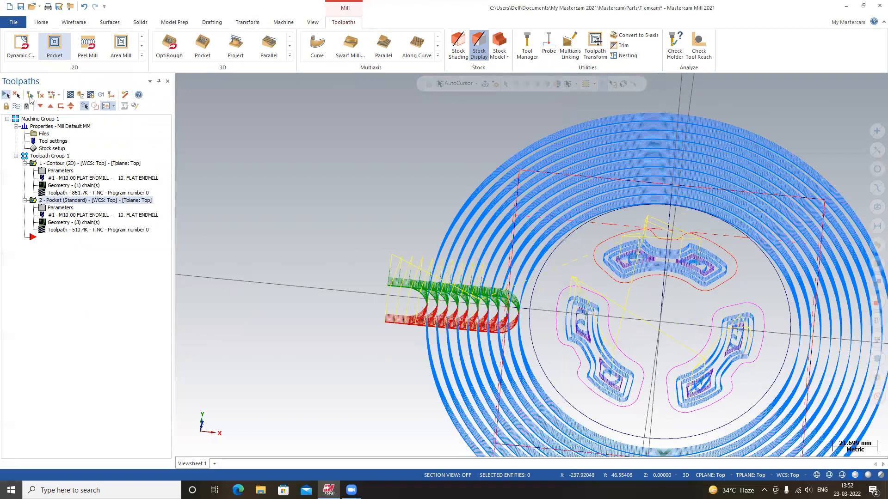
click(30, 95)
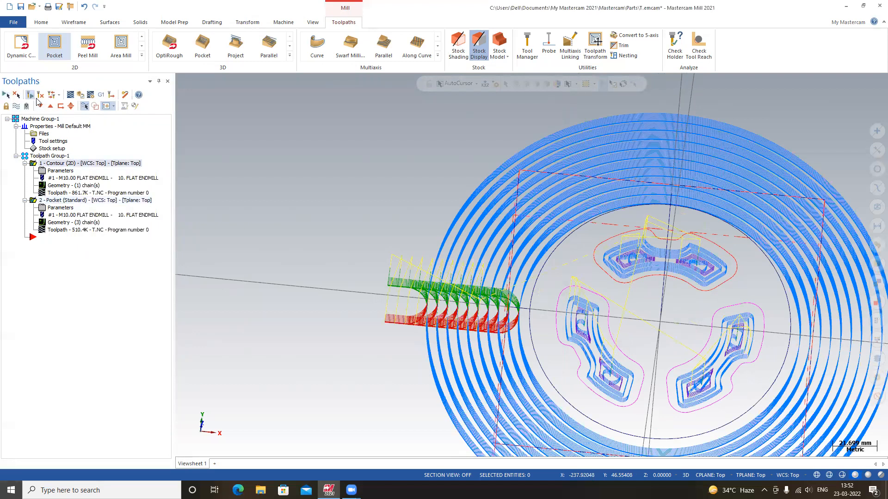
click(70, 95)
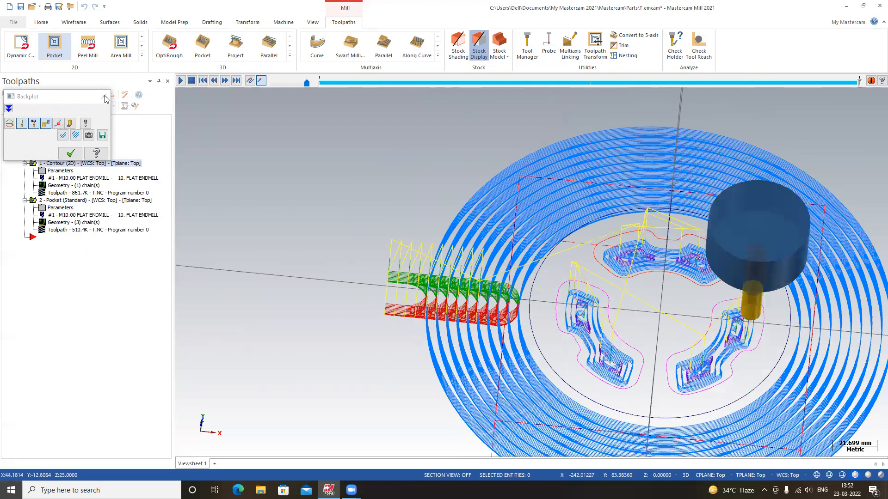
key(Escape)
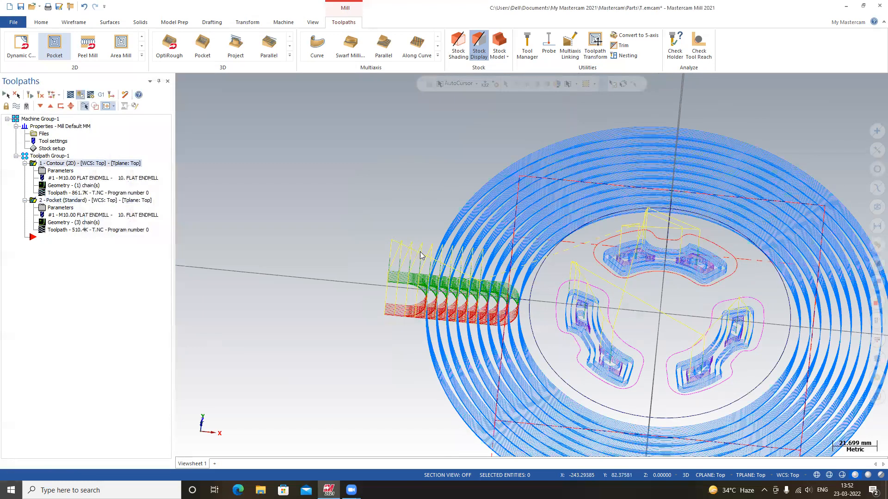
Step: Run the stock verification of the contour and pocket toolpaths together and inspect the machined part up close
click(254, 389)
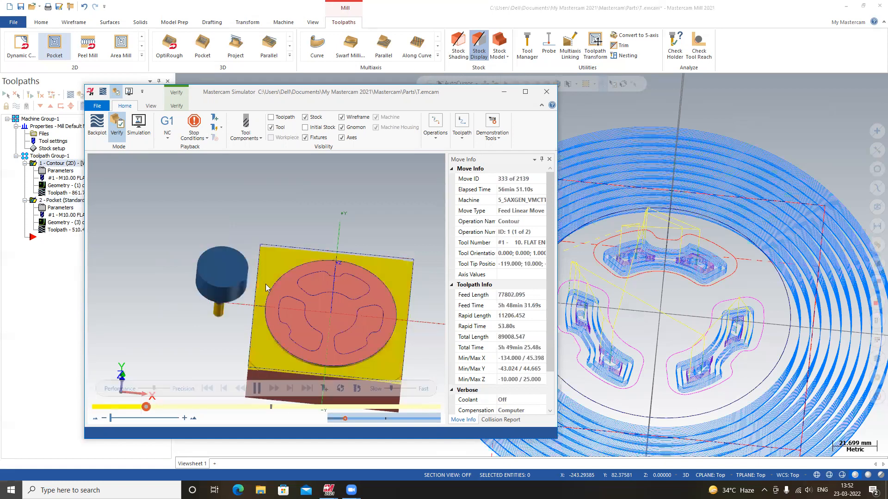
scroll(296, 284, down, 4)
scroll(326, 311, up, 3)
scroll(347, 321, up, 1)
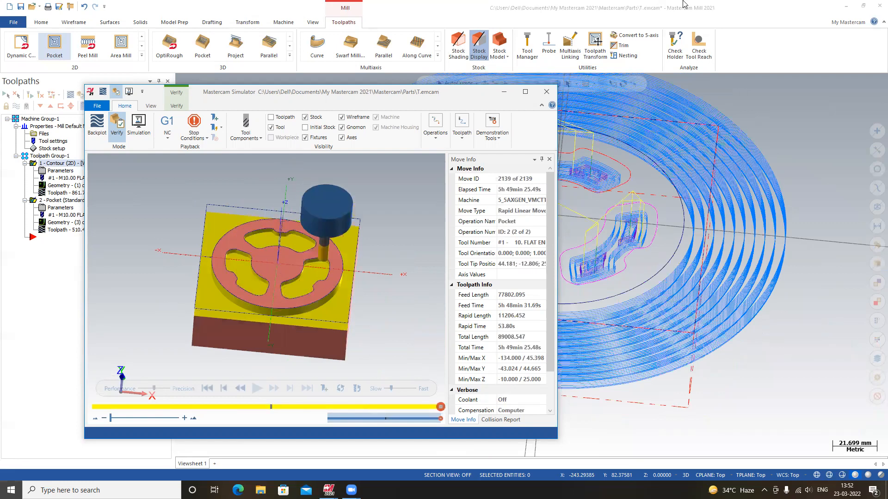
scroll(289, 278, up, 5)
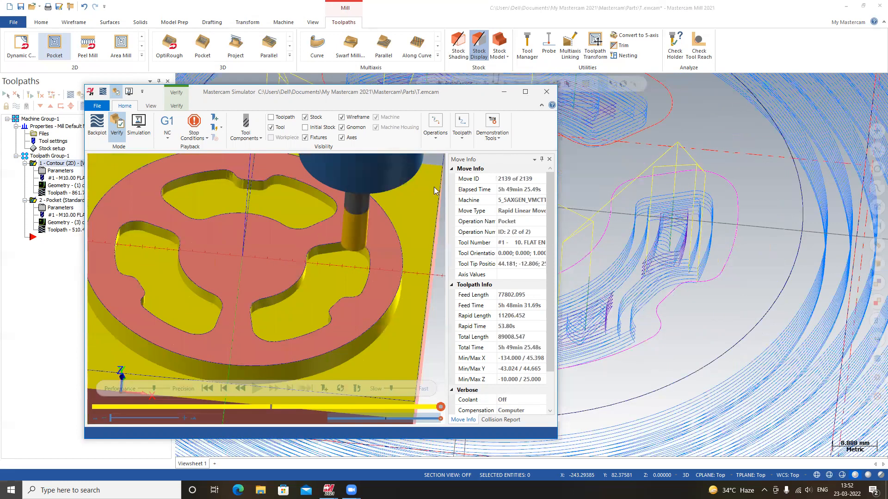
Step: Maximize the simulator window, view the whole machined part at an angle, and check the feed time in the toolpath info
key(super+Up)
middle_drag(413, 222, 370, 227)
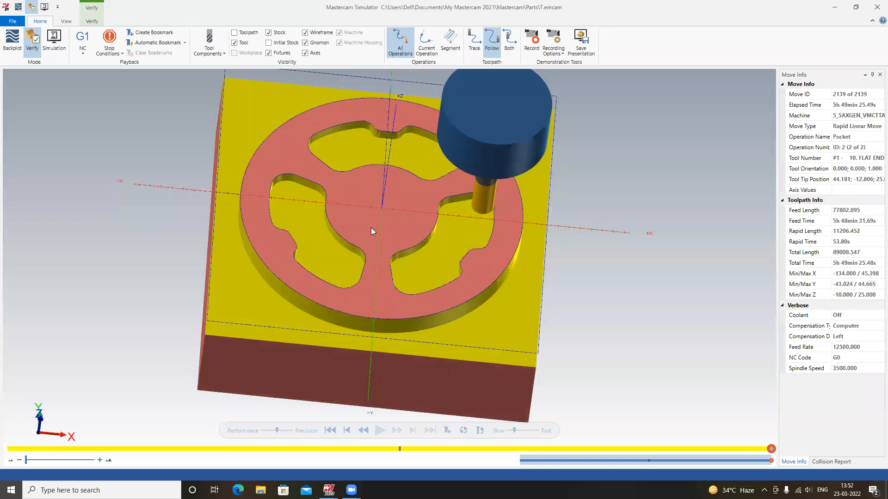
scroll(490, 178, down, 3)
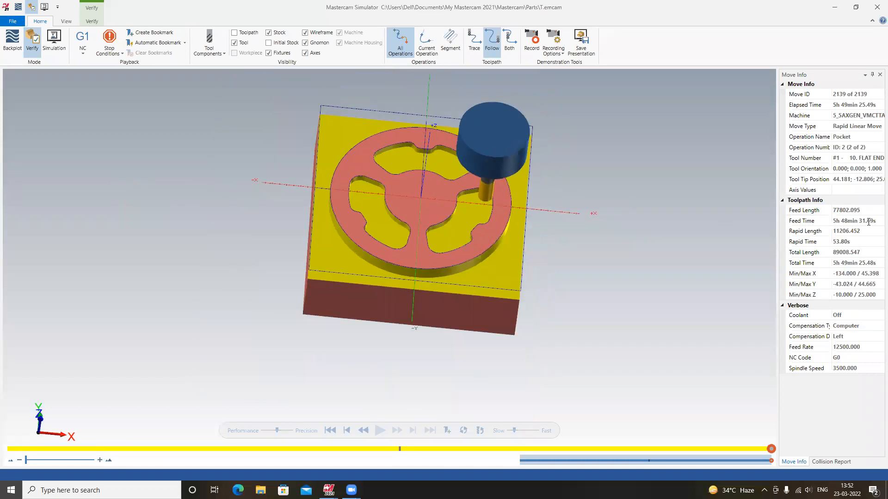
drag(872, 221, 827, 223)
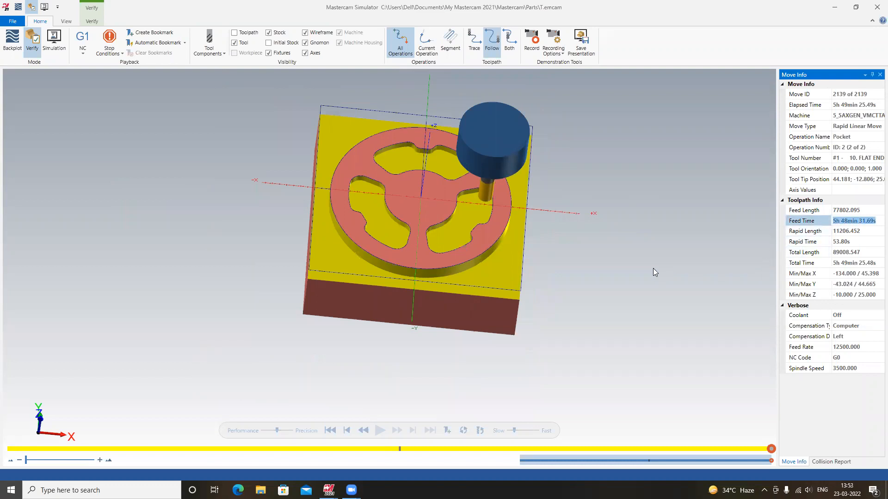
middle_drag(558, 270, 559, 268)
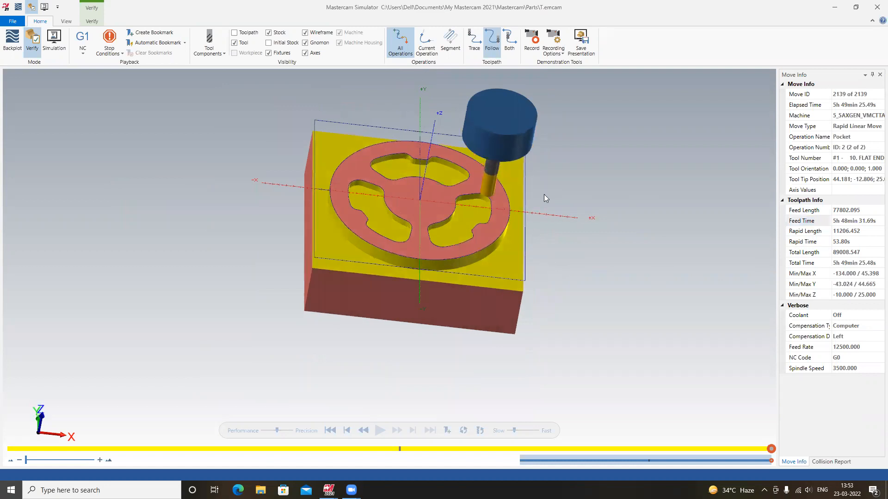